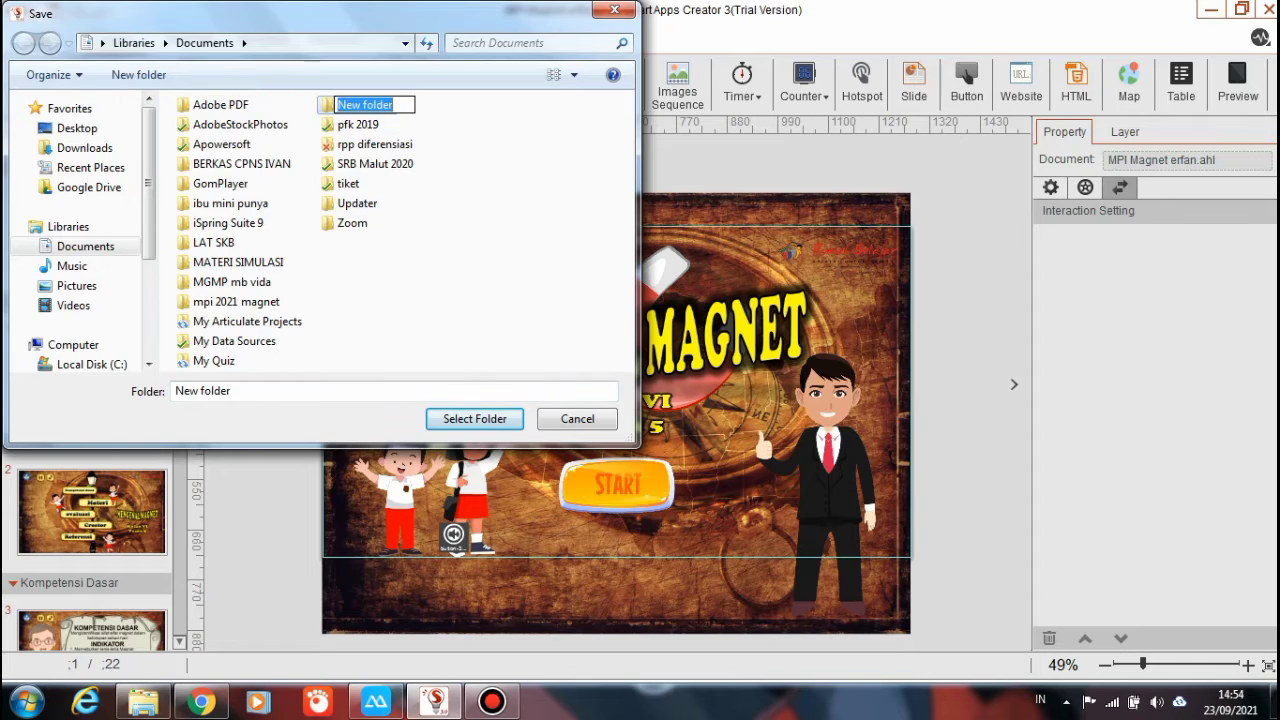
Name the new folder 'mpi magnet kelas 6' and select it as the publish output folder
{"action": "type", "text": "mpi"}
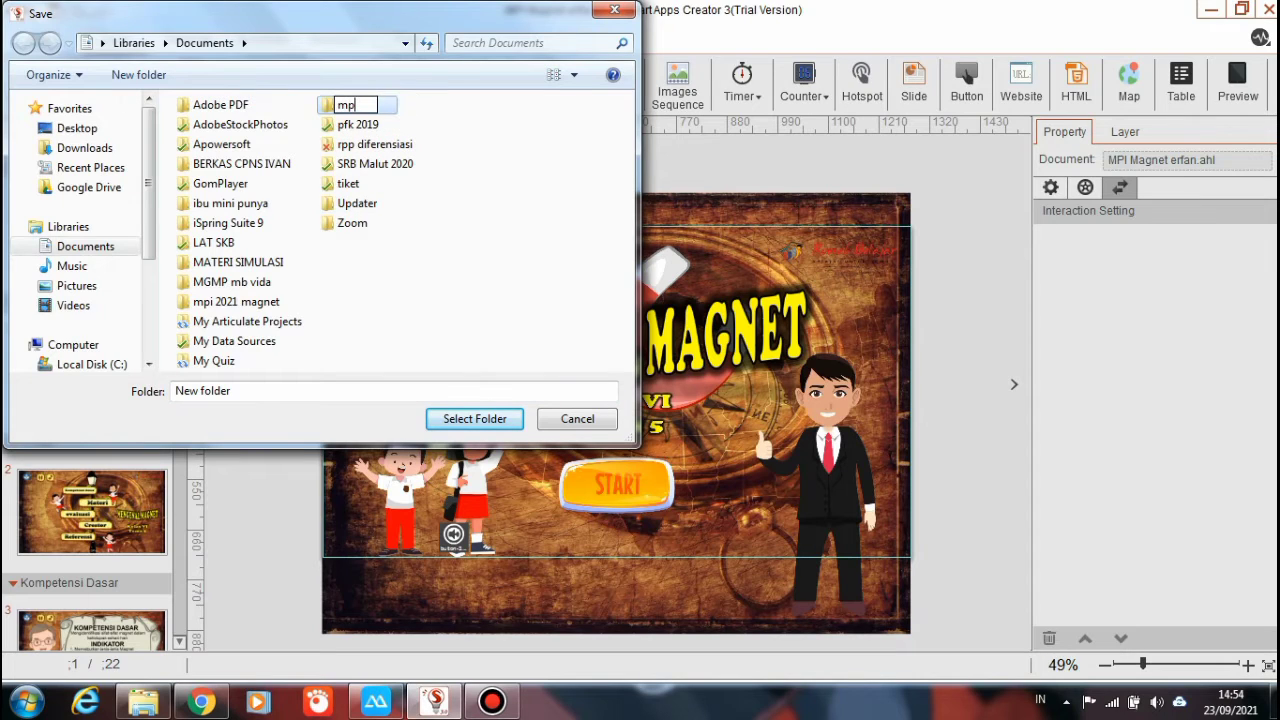
{"action": "type", "text": " magnet erfan"}
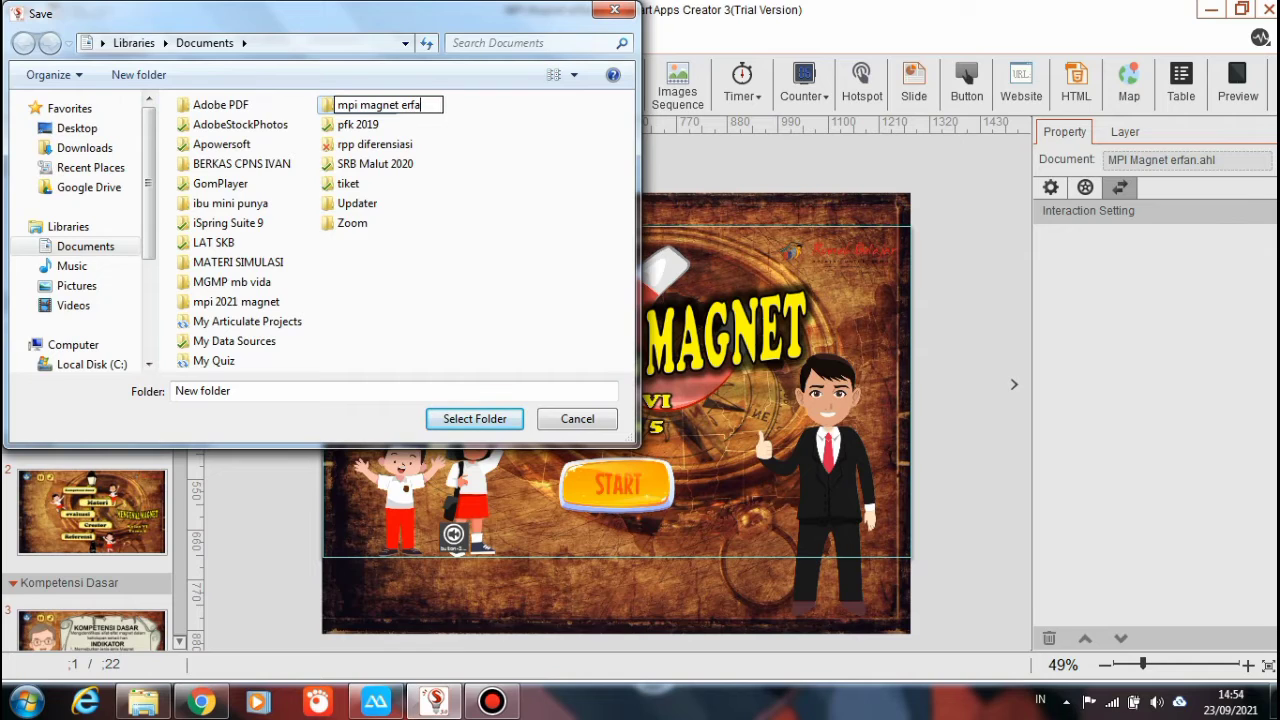
{"action": "key", "text": "BackSpace"}
{"action": "key", "text": "BackSpace"}
{"action": "key", "text": "BackSpace"}
{"action": "key", "text": "BackSpace"}
{"action": "key", "text": "BackSpace"}
{"action": "type", "text": "kelas 6"}
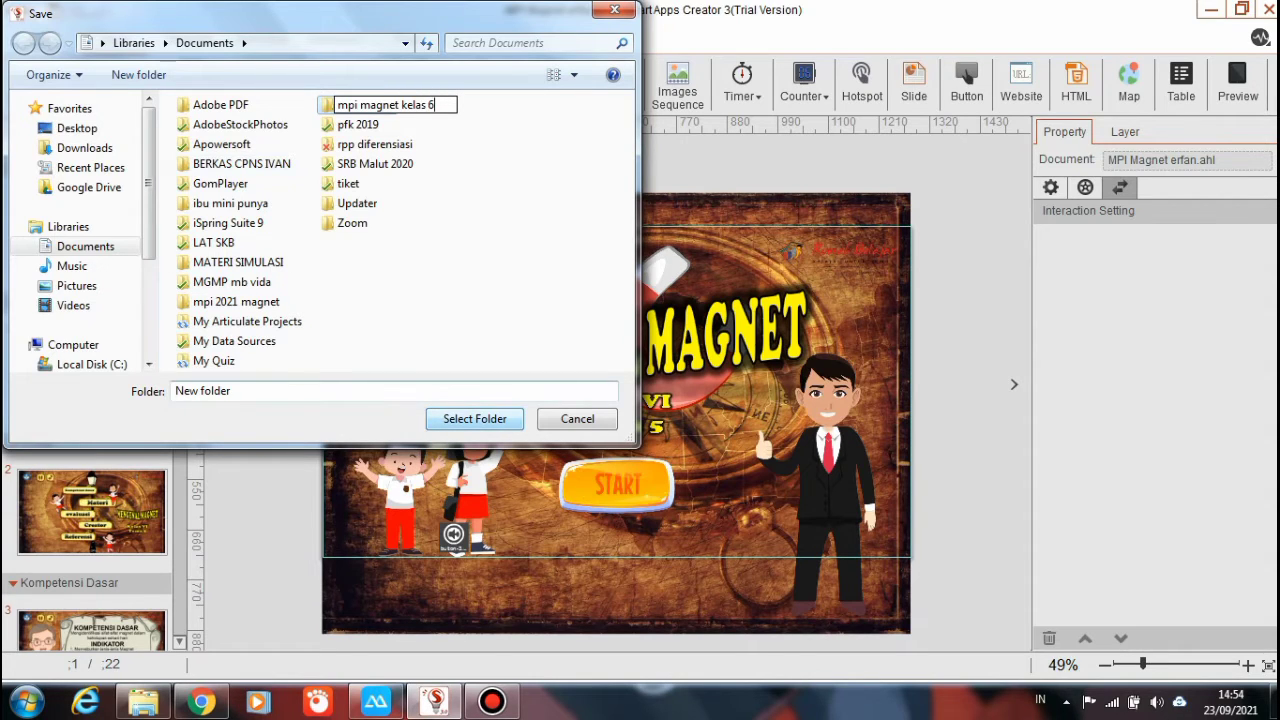
{"action": "key", "text": "Return"}
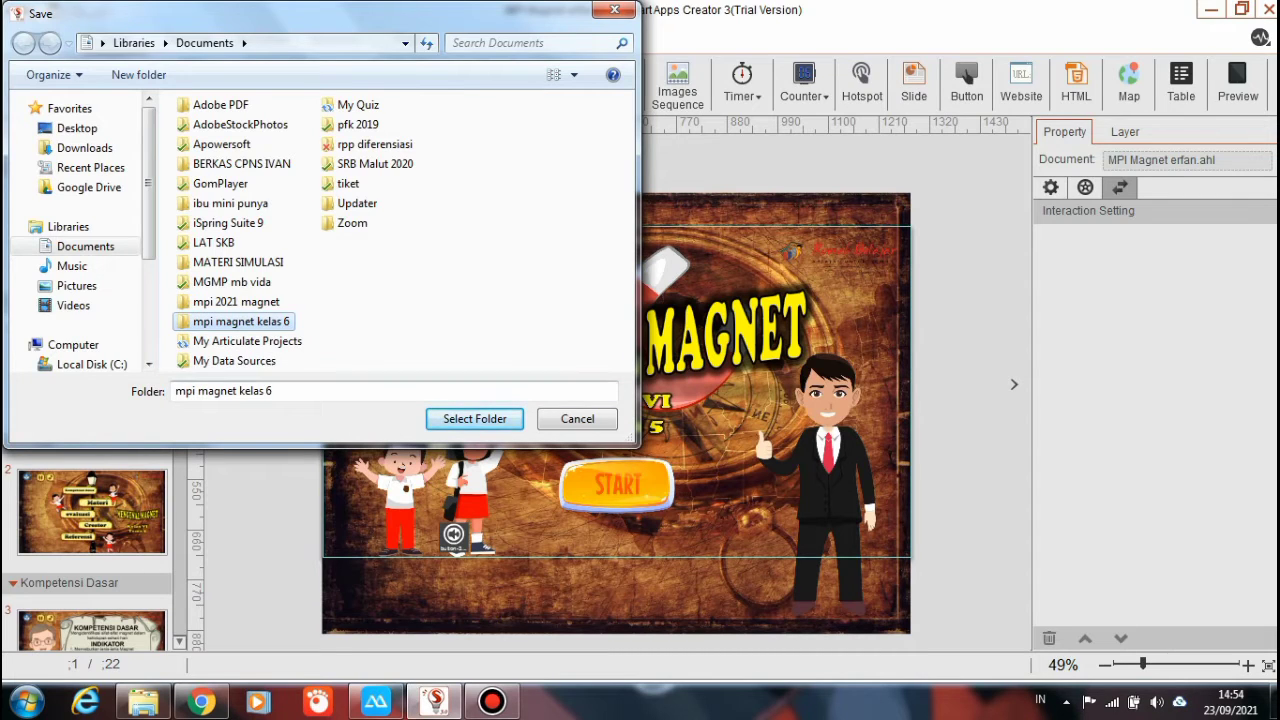
{"action": "key", "text": "Return"}
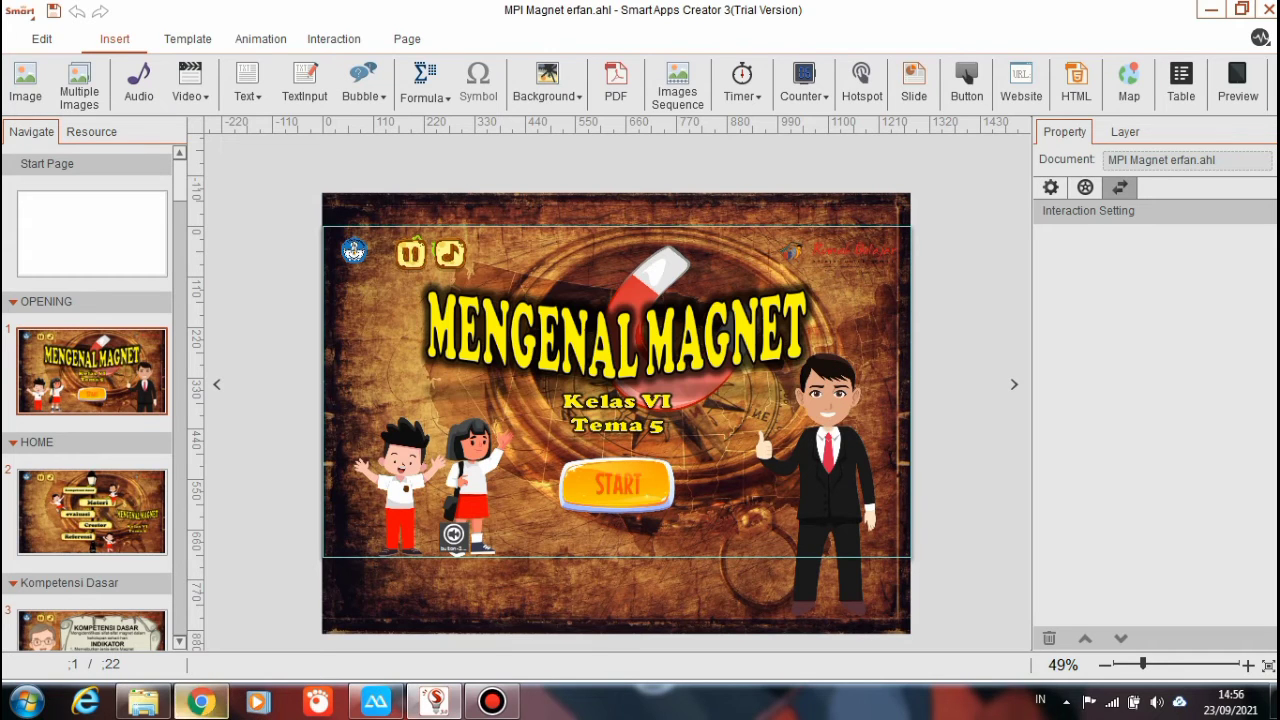
Inspect the exported files in Documents\mpi magnet kelas 6 in Details view, then return to Documents
{"action": "left_click", "coordinate": [143, 702]}
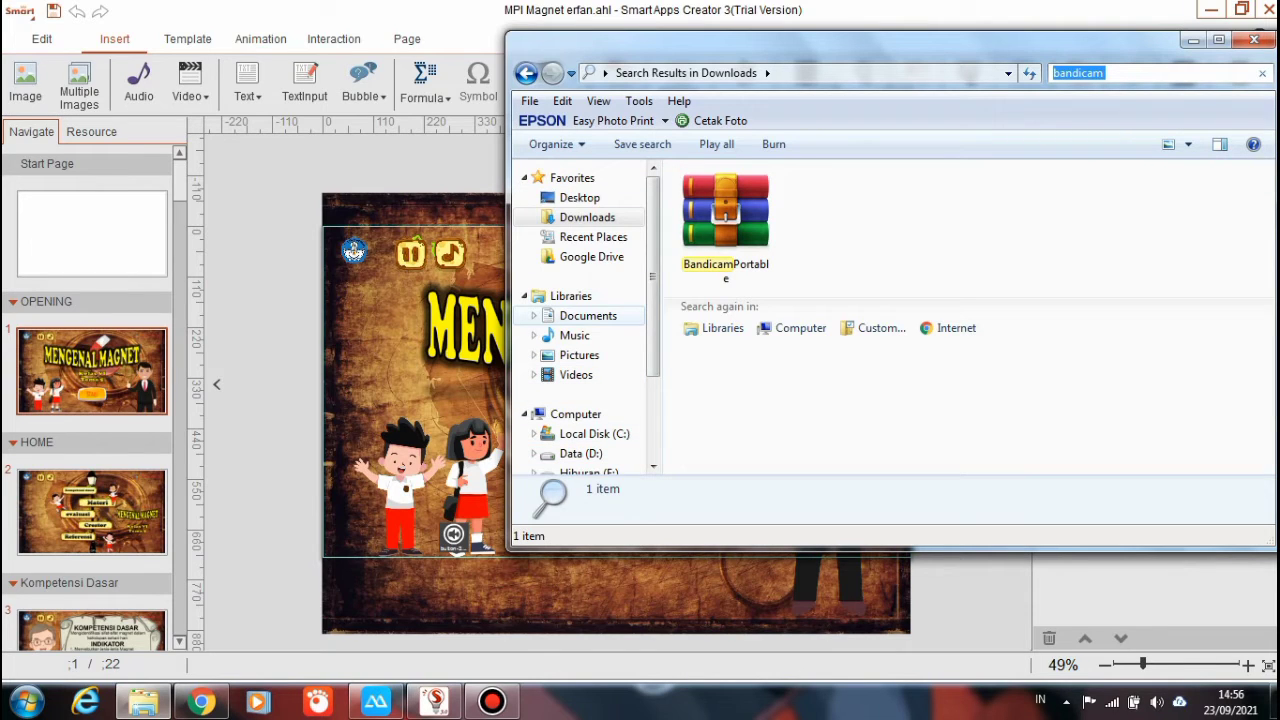
{"action": "left_click", "coordinate": [588, 315]}
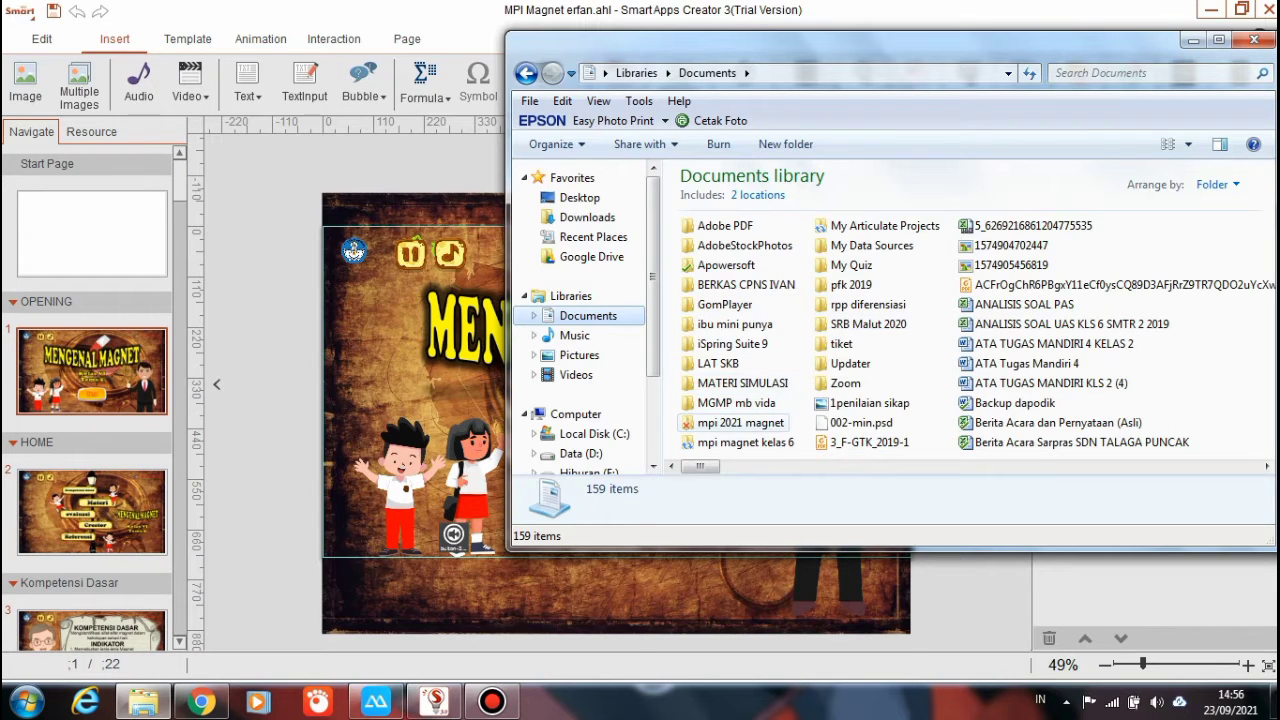
{"action": "double_click", "coordinate": [745, 442]}
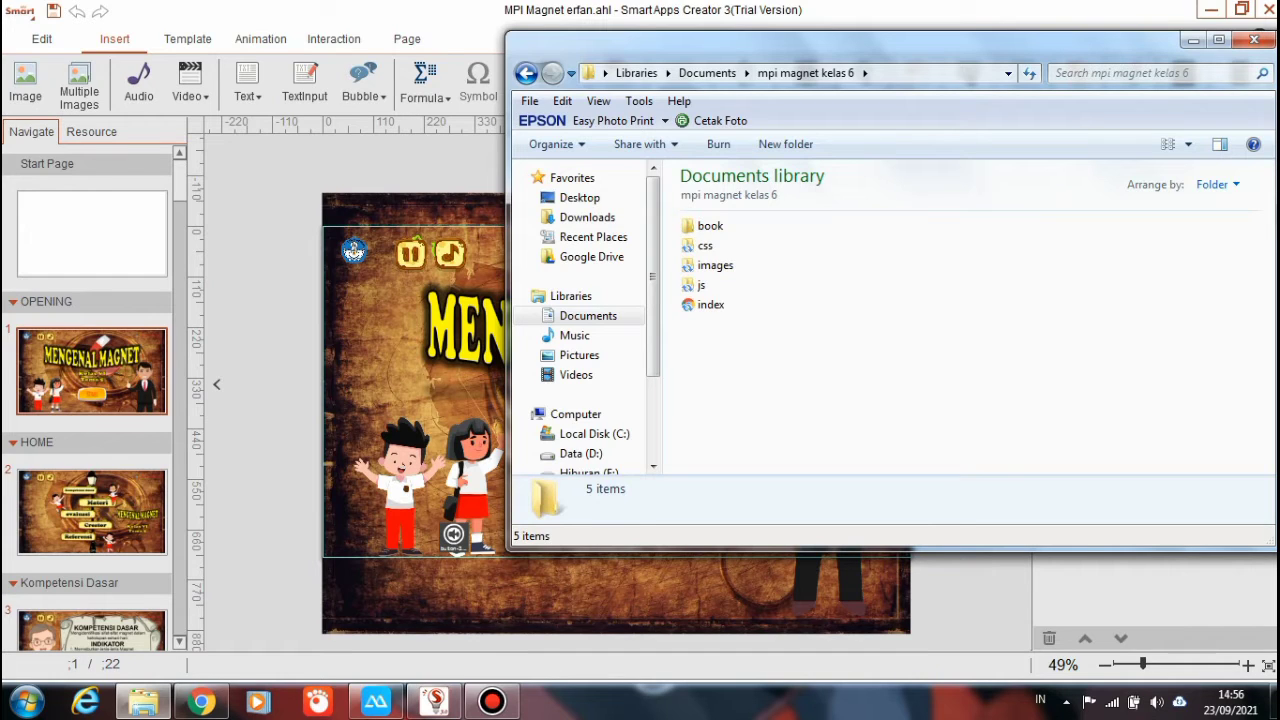
{"action": "left_click", "coordinate": [1167, 144]}
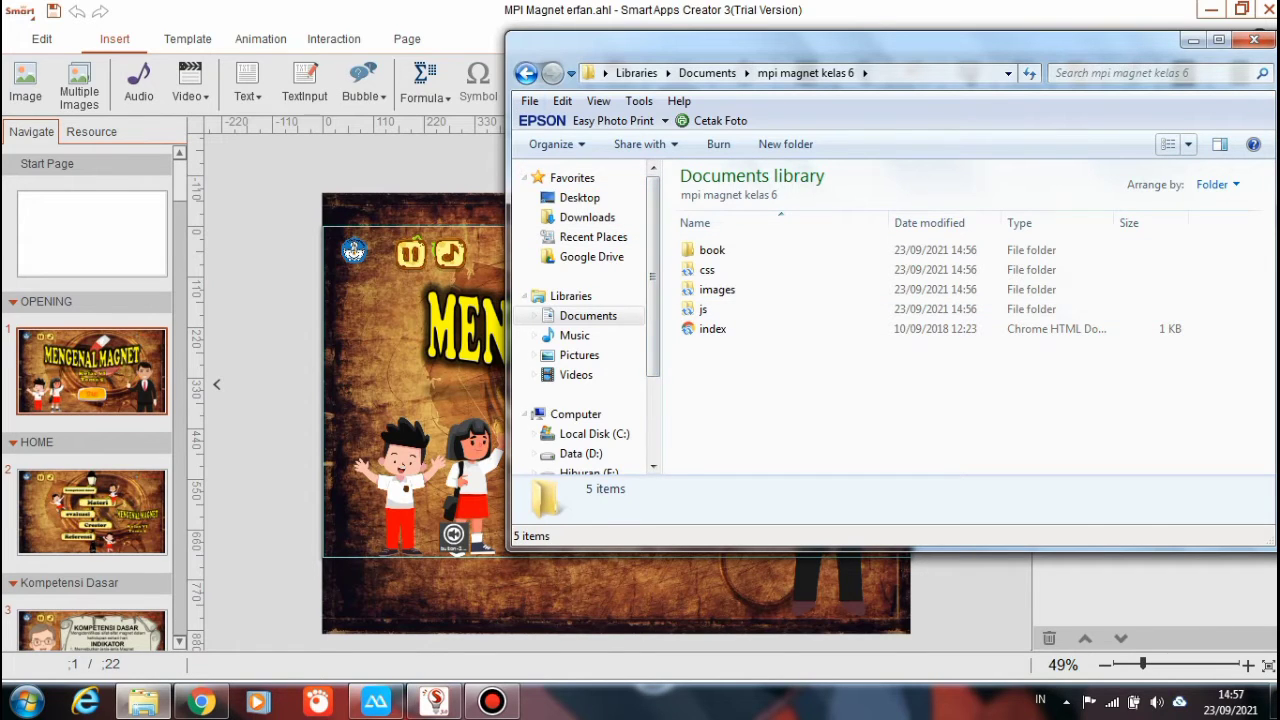
{"action": "left_click", "coordinate": [526, 73]}
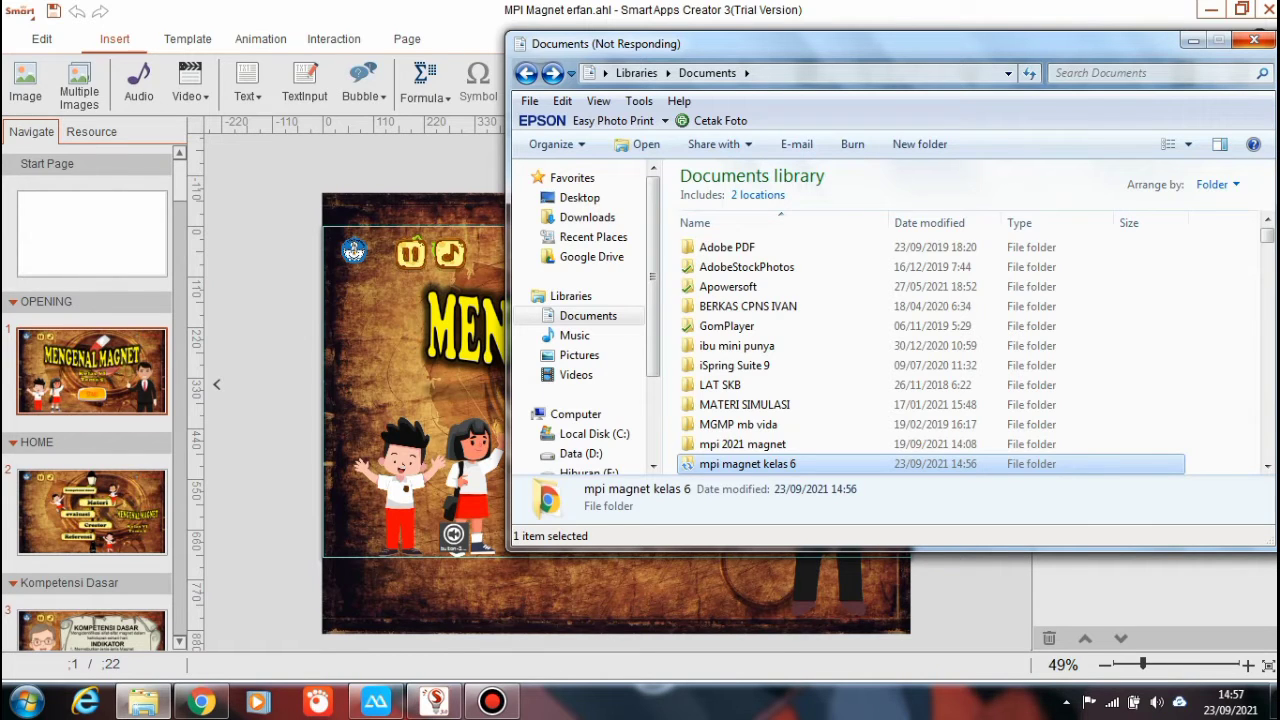
Compress 'mpi magnet kelas 6' into mpi magnet kelas 6.rar and locate the new archive
{"action": "right_click", "coordinate": [748, 463]}
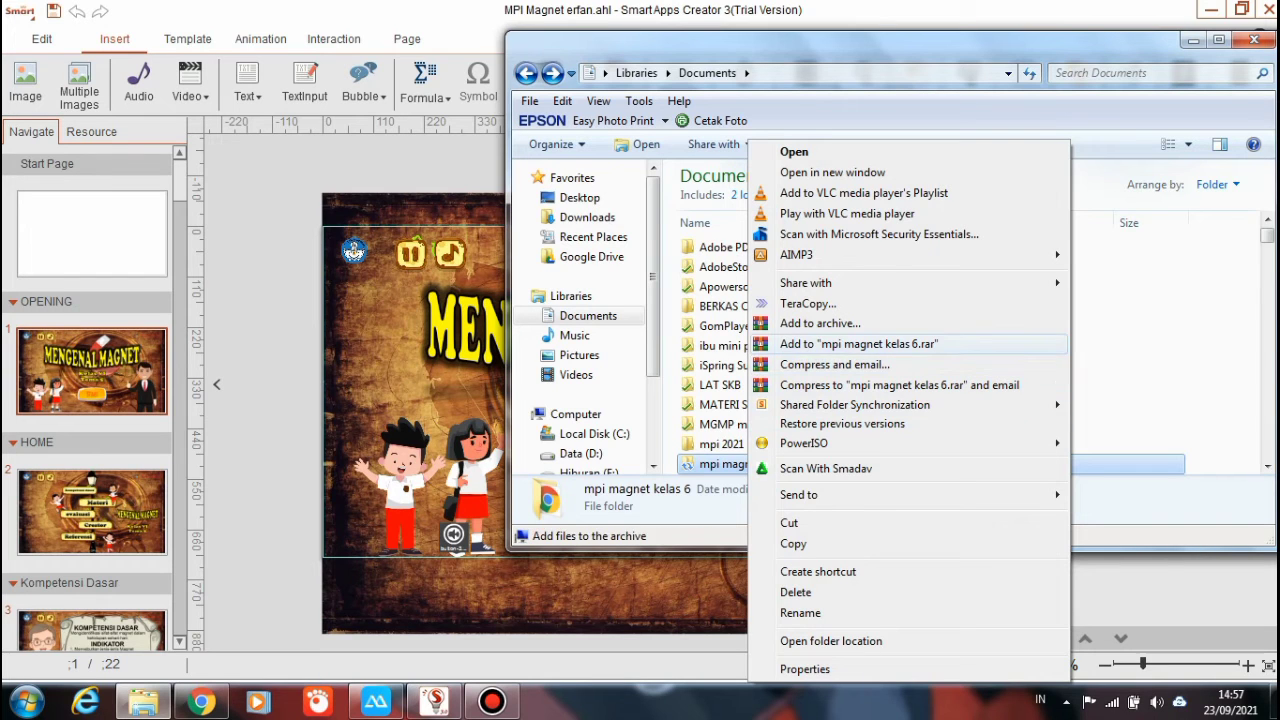
{"action": "left_click", "coordinate": [859, 343]}
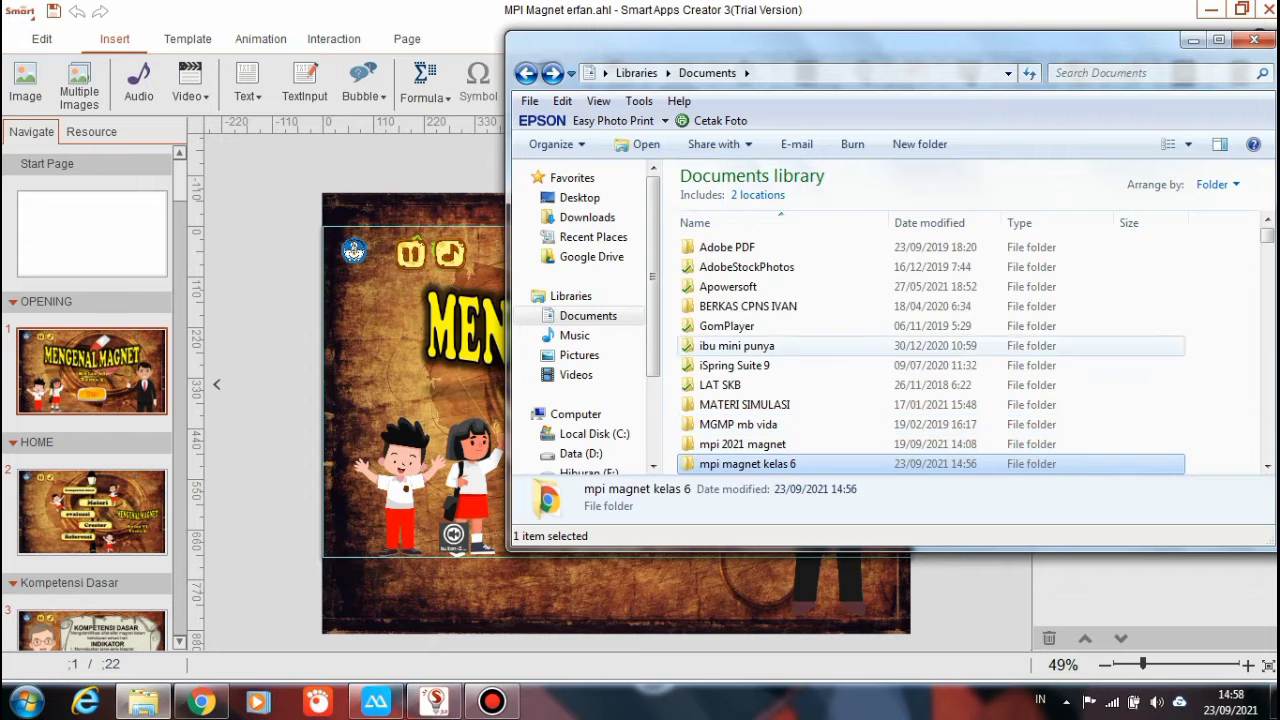
{"action": "scroll", "coordinate": [1150, 250], "scroll_direction": "down", "scroll_amount": 15}
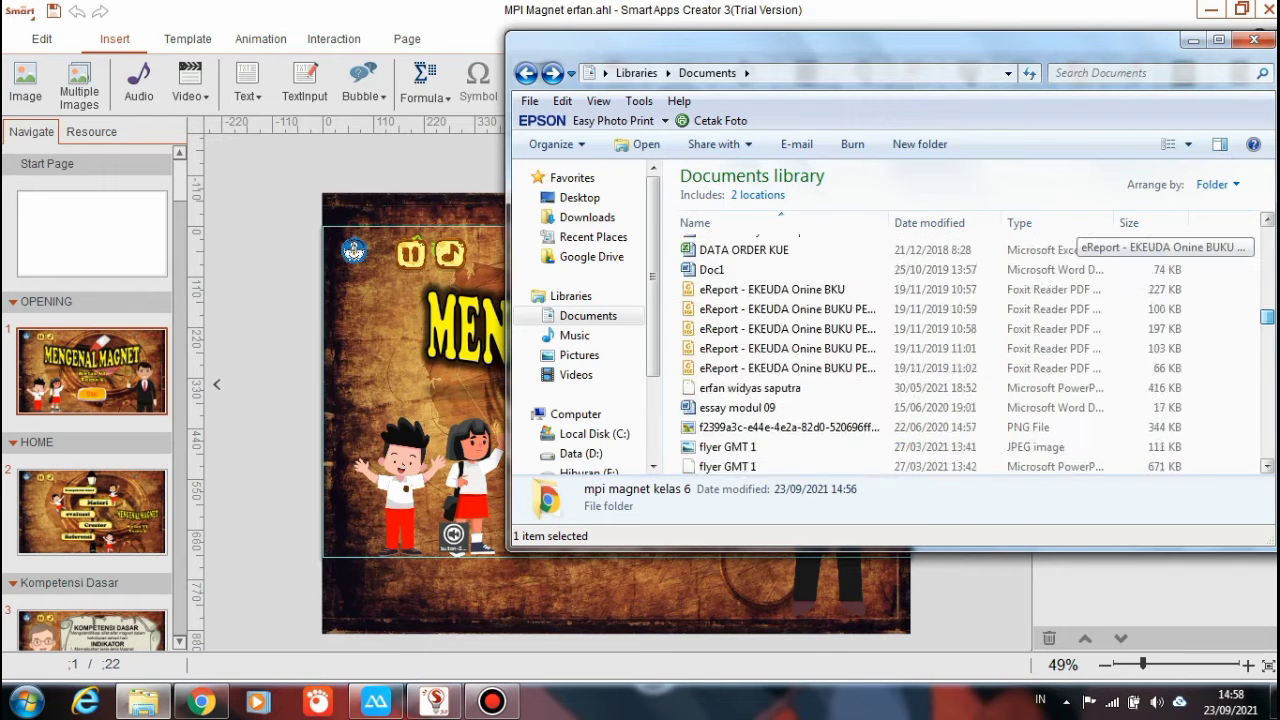
{"action": "scroll", "coordinate": [1150, 250], "scroll_direction": "down", "scroll_amount": 8}
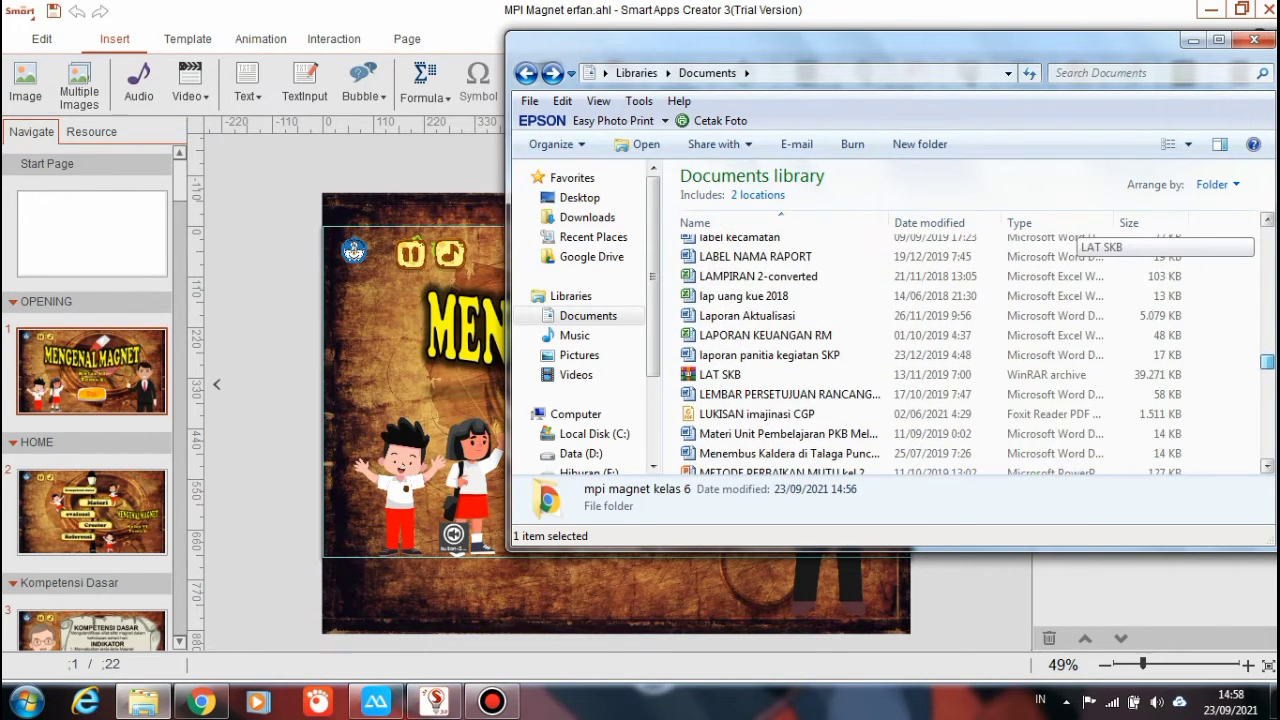
{"action": "scroll", "coordinate": [1150, 250], "scroll_direction": "down", "scroll_amount": 1}
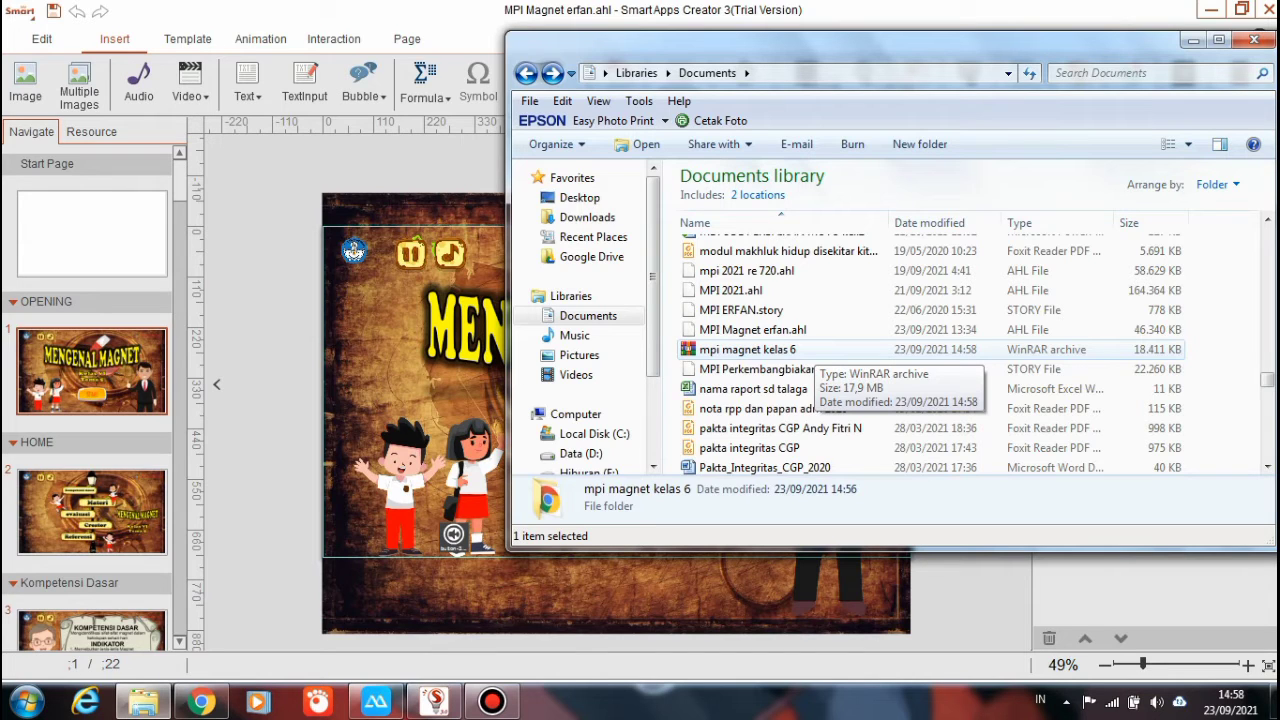
{"action": "key", "text": "alt+Tab"}
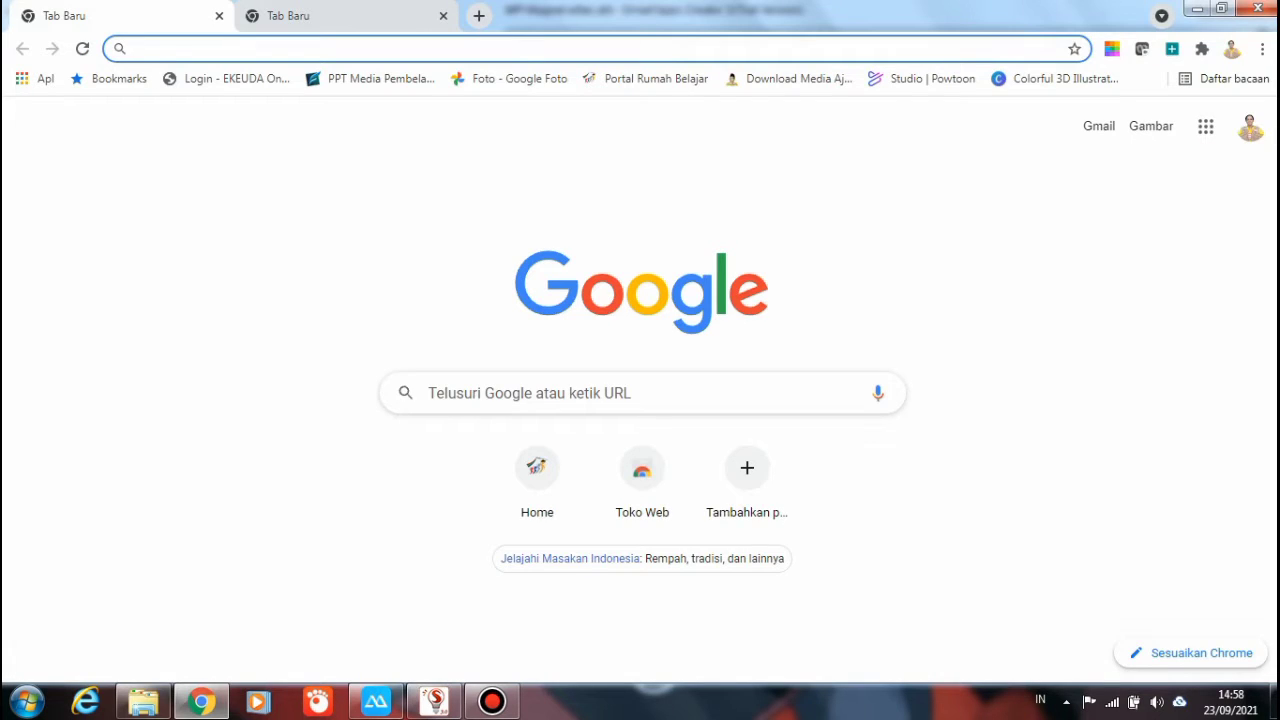
Open the File Belajar repository at belajar.kemdikbud.go.id/repos, browse its files, and go to Login
{"action": "type", "text": "belajar.kemdikbud.go.id/repos"}
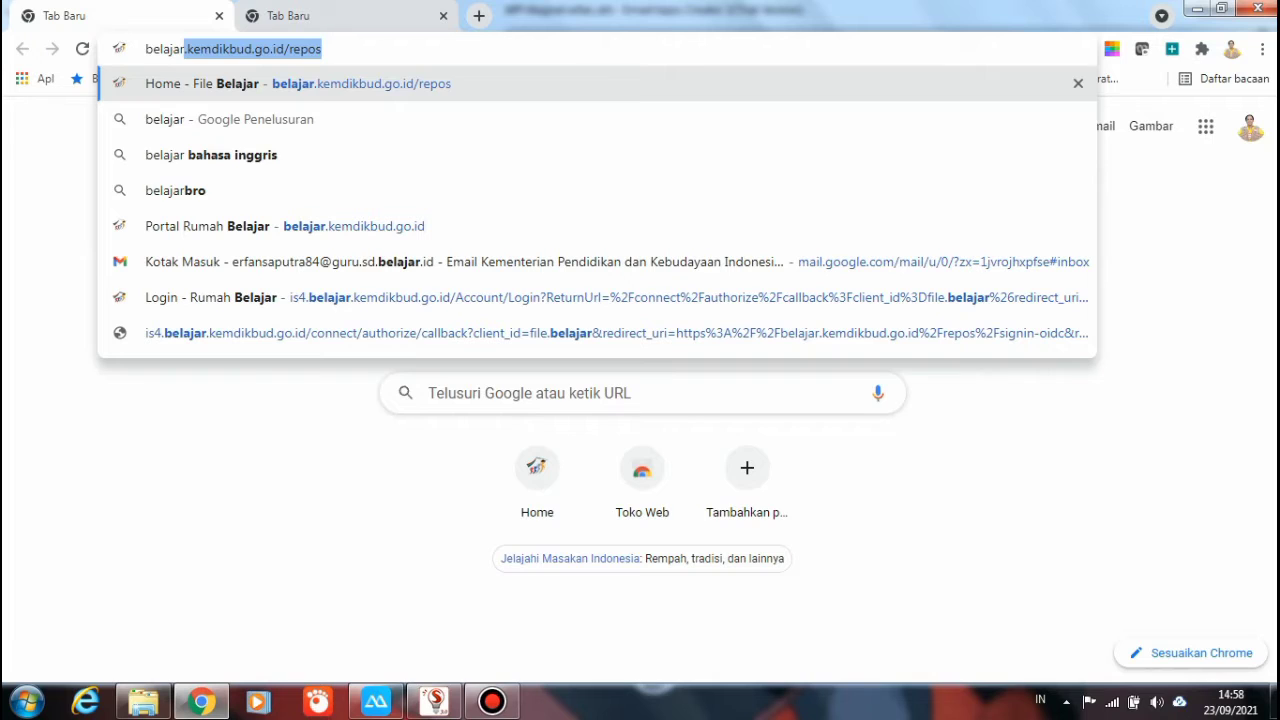
{"action": "key", "text": "Return"}
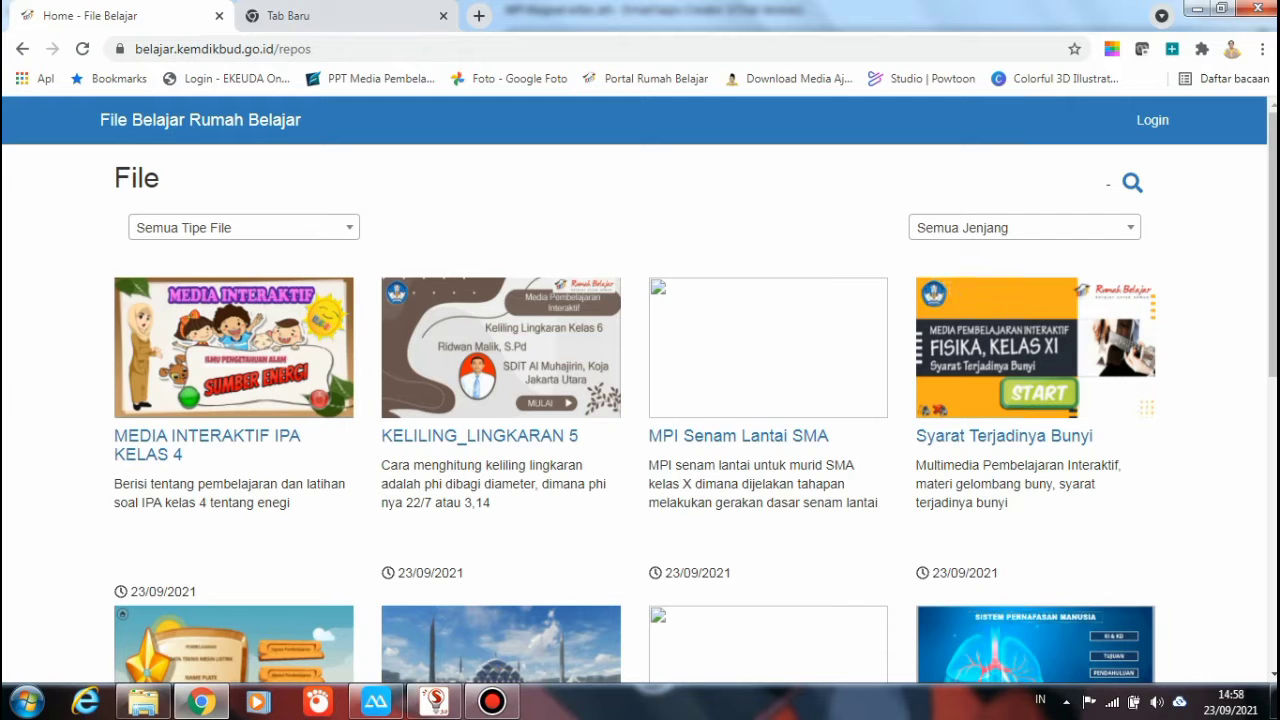
{"action": "scroll", "coordinate": [640, 400], "scroll_direction": "down", "scroll_amount": 3}
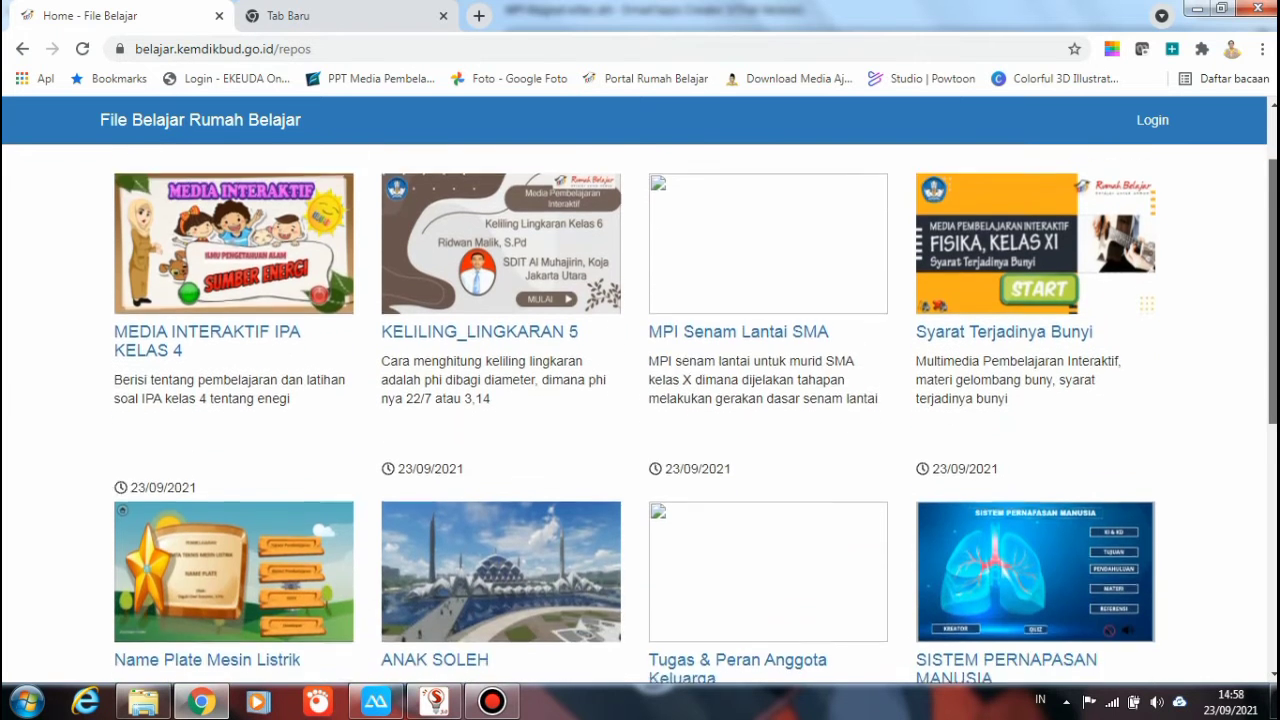
{"action": "scroll", "coordinate": [640, 400], "scroll_direction": "down", "scroll_amount": 3}
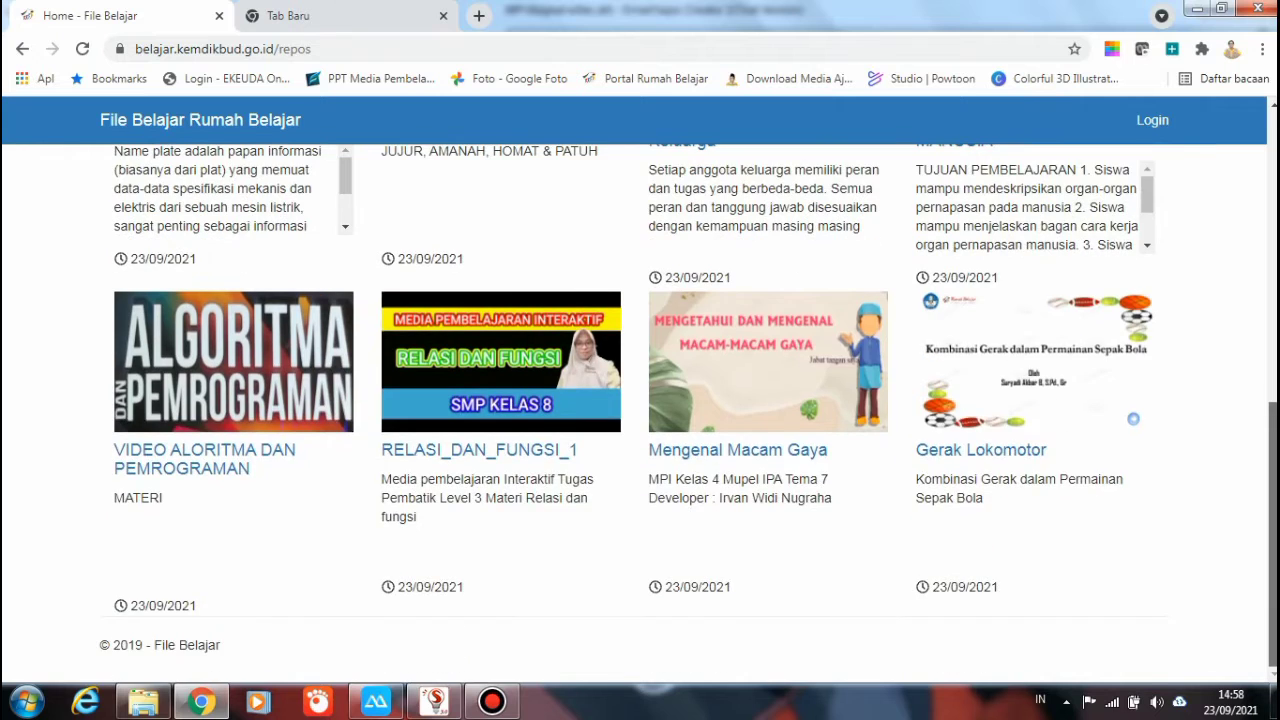
{"action": "scroll", "coordinate": [1133, 509], "scroll_direction": "up", "scroll_amount": 6}
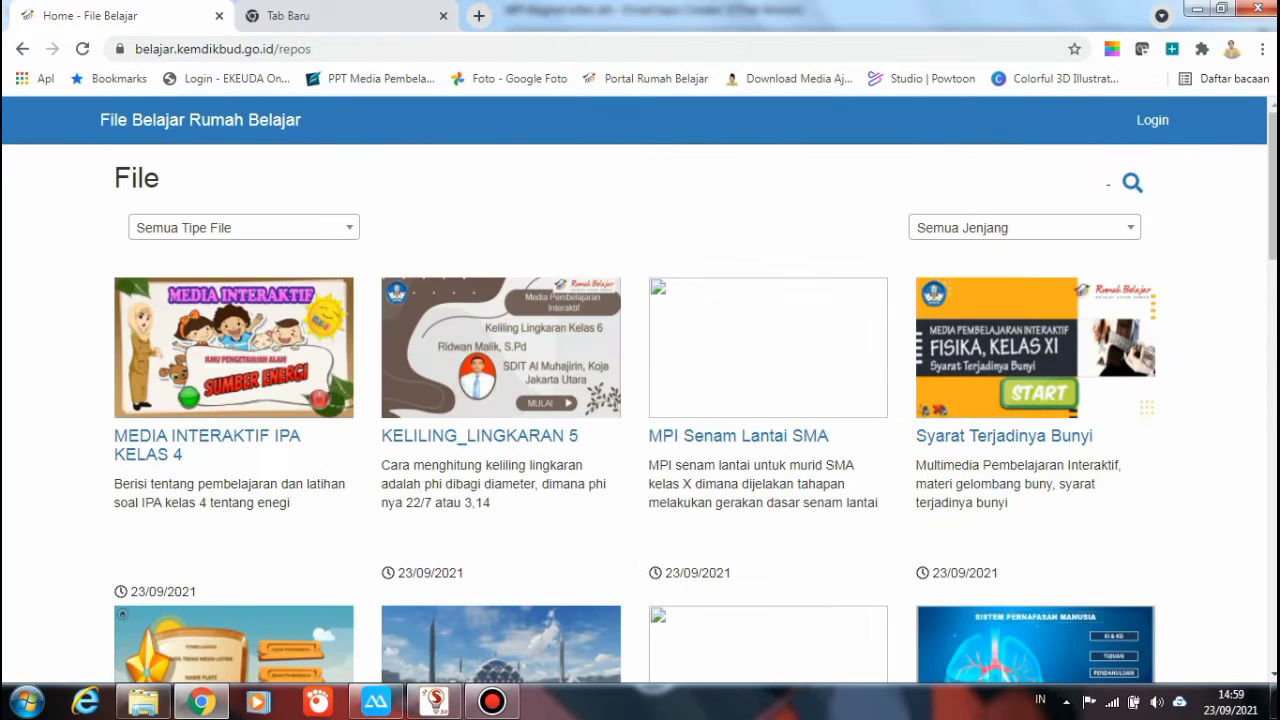
{"action": "left_click", "coordinate": [122, 613]}
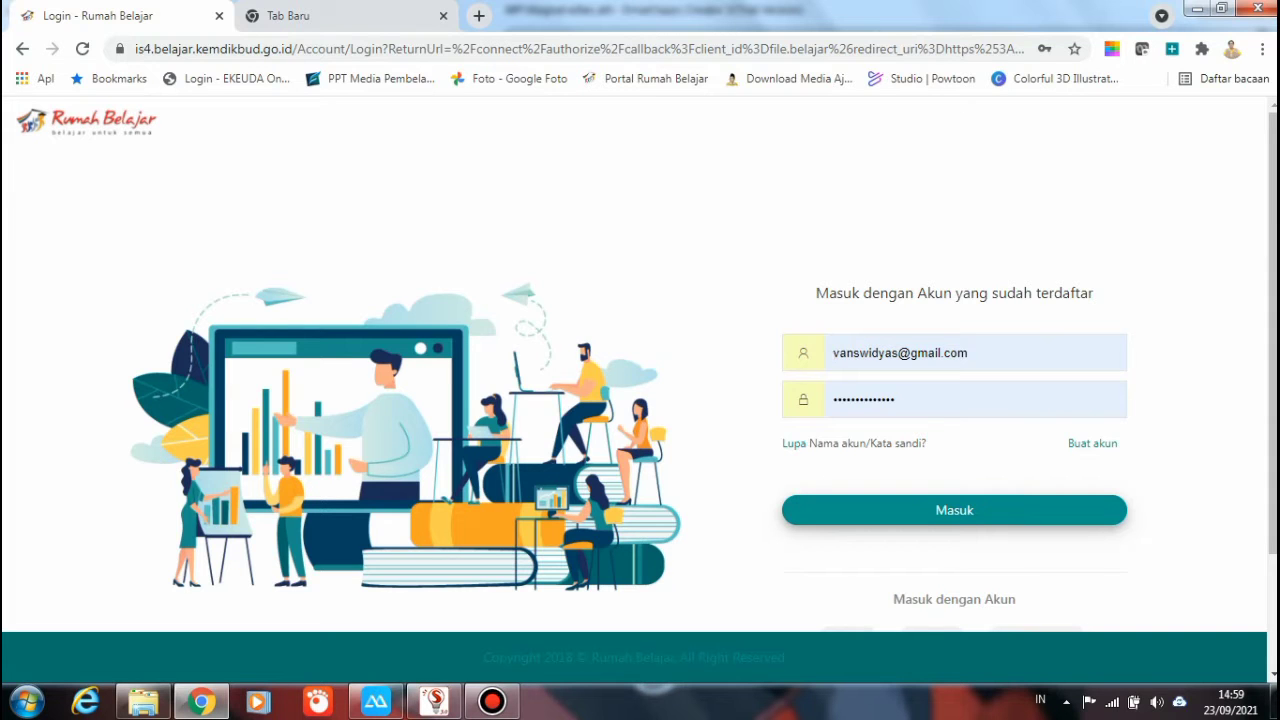
Choose the Google login option and opt to use another account
{"action": "left_click", "coordinate": [971, 352]}
{"action": "scroll", "coordinate": [640, 380], "scroll_direction": "down", "scroll_amount": 2}
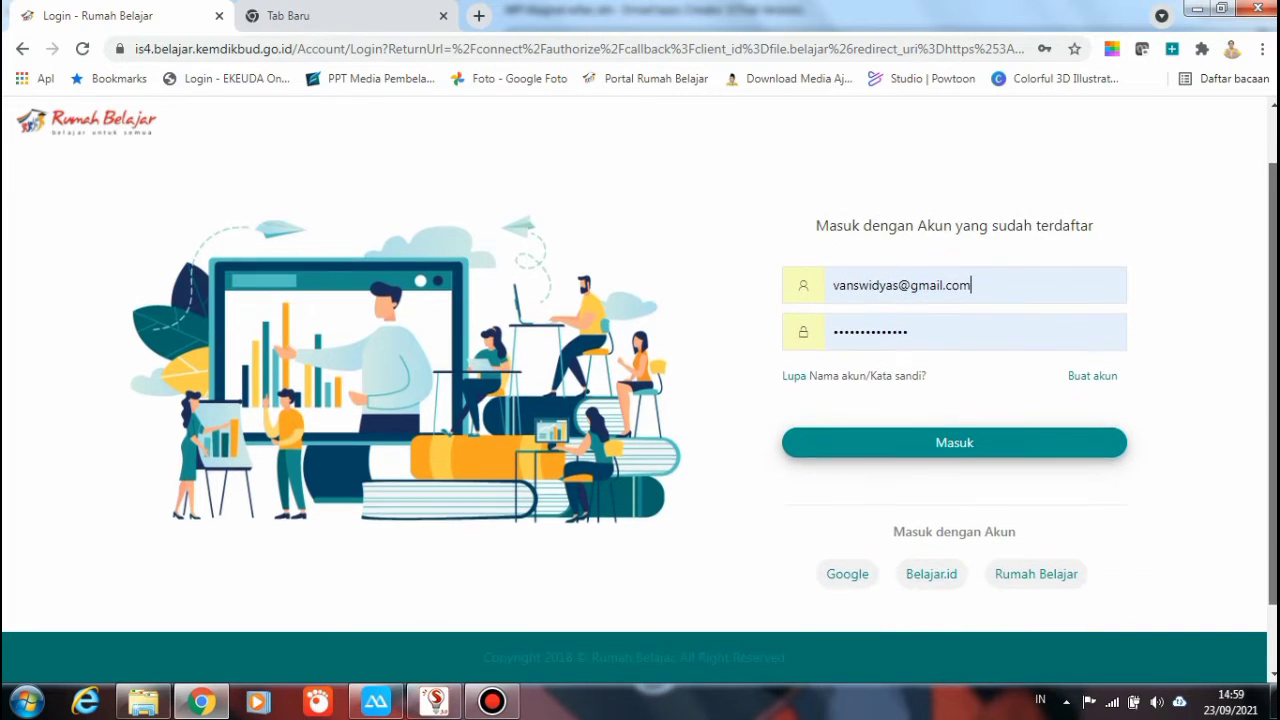
{"action": "left_click", "coordinate": [847, 500]}
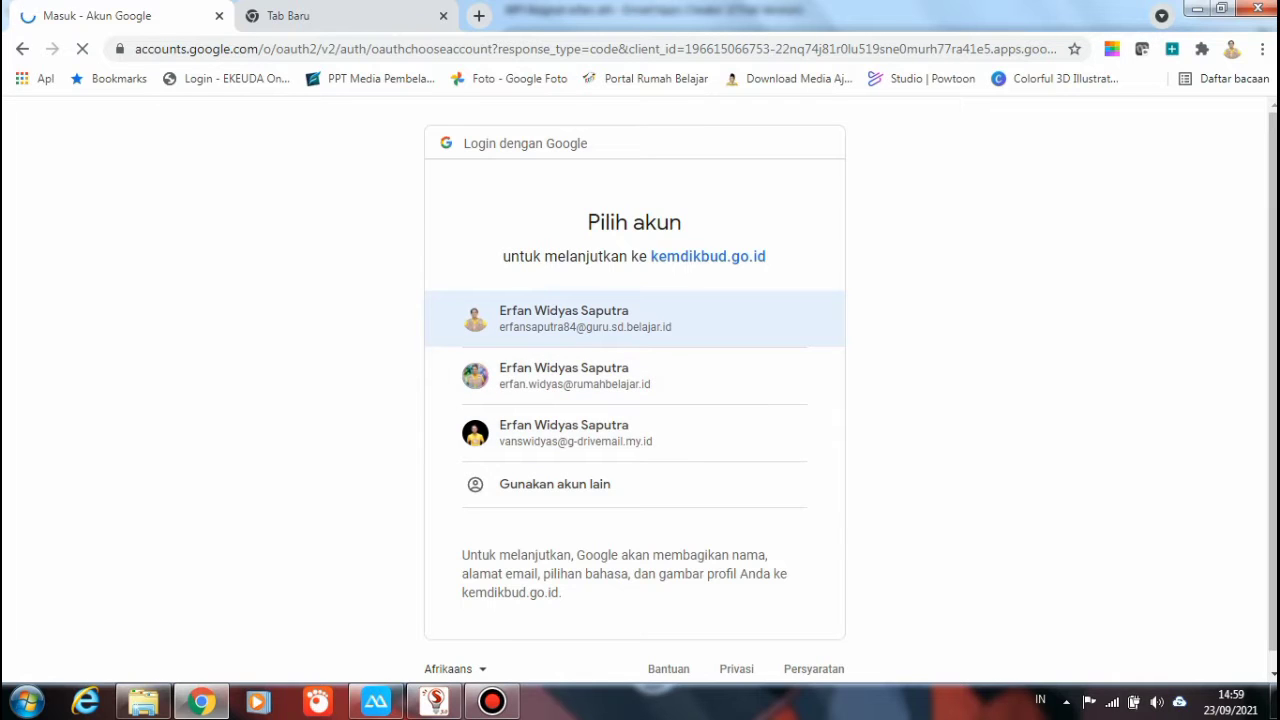
{"action": "key", "text": "Return"}
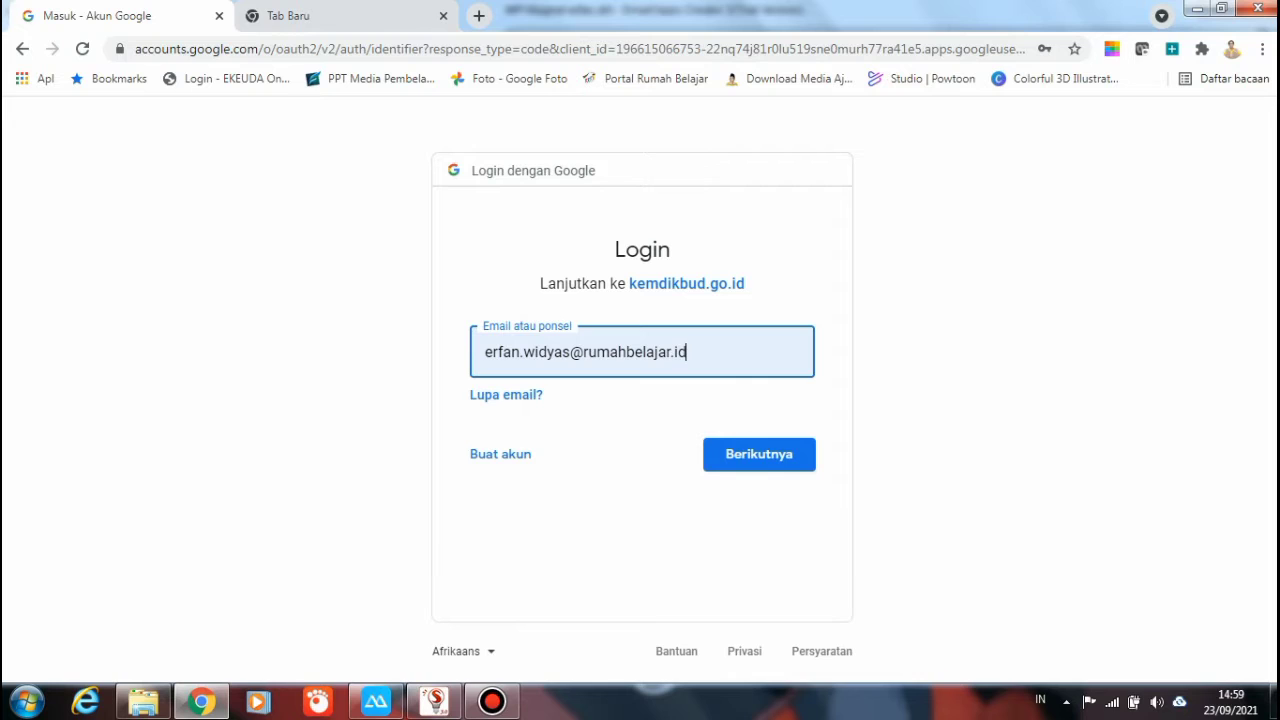
Sign in with the Gmail account's e-mail address and password
{"action": "key", "text": "BackSpace"}
{"action": "key", "text": "BackSpace"}
{"action": "key", "text": "BackSpace"}
{"action": "key", "text": "BackSpace"}
{"action": "key", "text": "BackSpace"}
{"action": "key", "text": "BackSpace"}
{"action": "key", "text": "BackSpace"}
{"action": "key", "text": "BackSpace"}
{"action": "key", "text": "BackSpace"}
{"action": "key", "text": "BackSpace"}
{"action": "key", "text": "BackSpace"}
{"action": "key", "text": "BackSpace"}
{"action": "key", "text": "BackSpace"}
{"action": "key", "text": "BackSpace"}
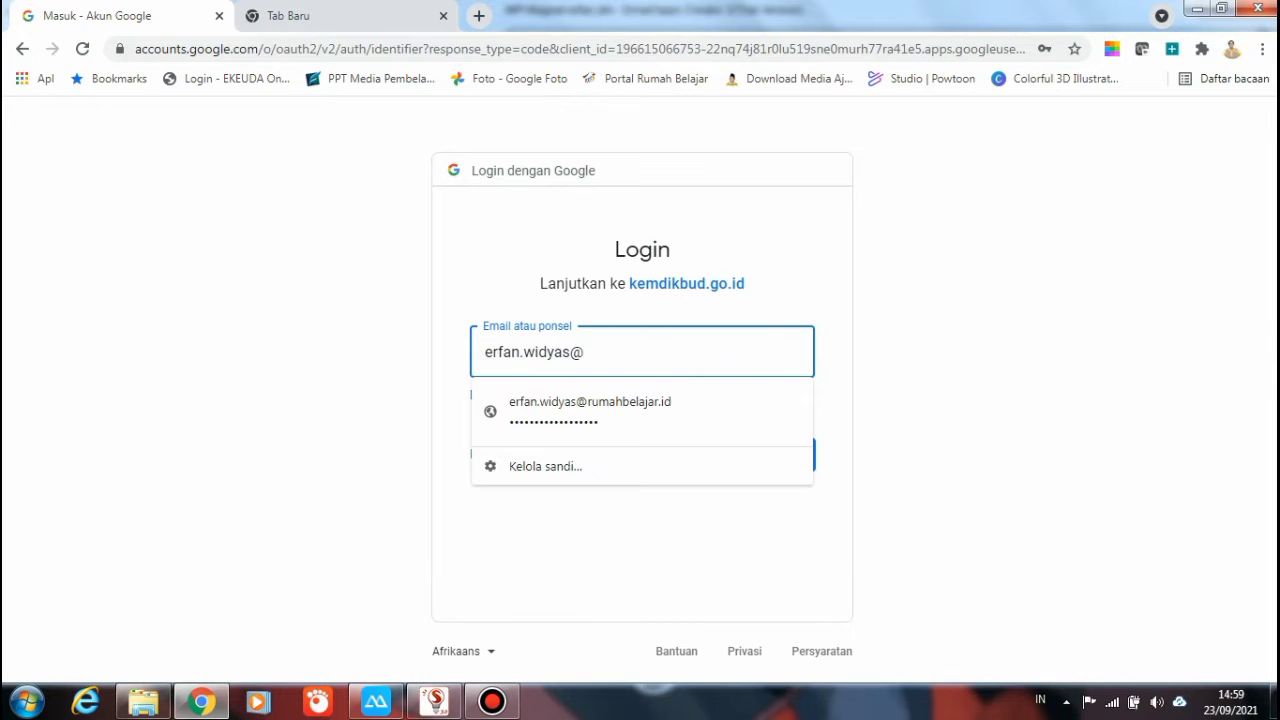
{"action": "key", "text": "BackSpace"}
{"action": "key", "text": "BackSpace"}
{"action": "key", "text": "BackSpace"}
{"action": "key", "text": "BackSpace"}
{"action": "key", "text": "BackSpace"}
{"action": "key", "text": "BackSpace"}
{"action": "key", "text": "BackSpace"}
{"action": "key", "text": "BackSpace"}
{"action": "key", "text": "BackSpace"}
{"action": "key", "text": "BackSpace"}
{"action": "key", "text": "BackSpace"}
{"action": "key", "text": "BackSpace"}
{"action": "key", "text": "BackSpace"}
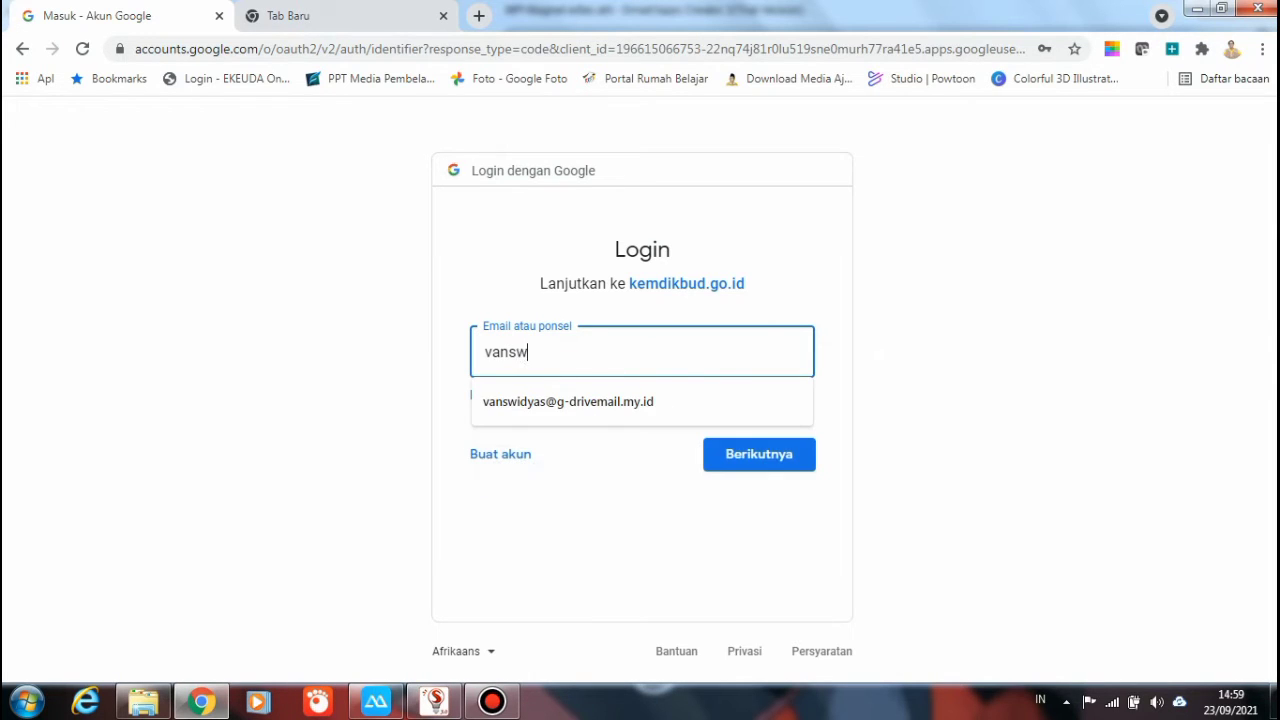
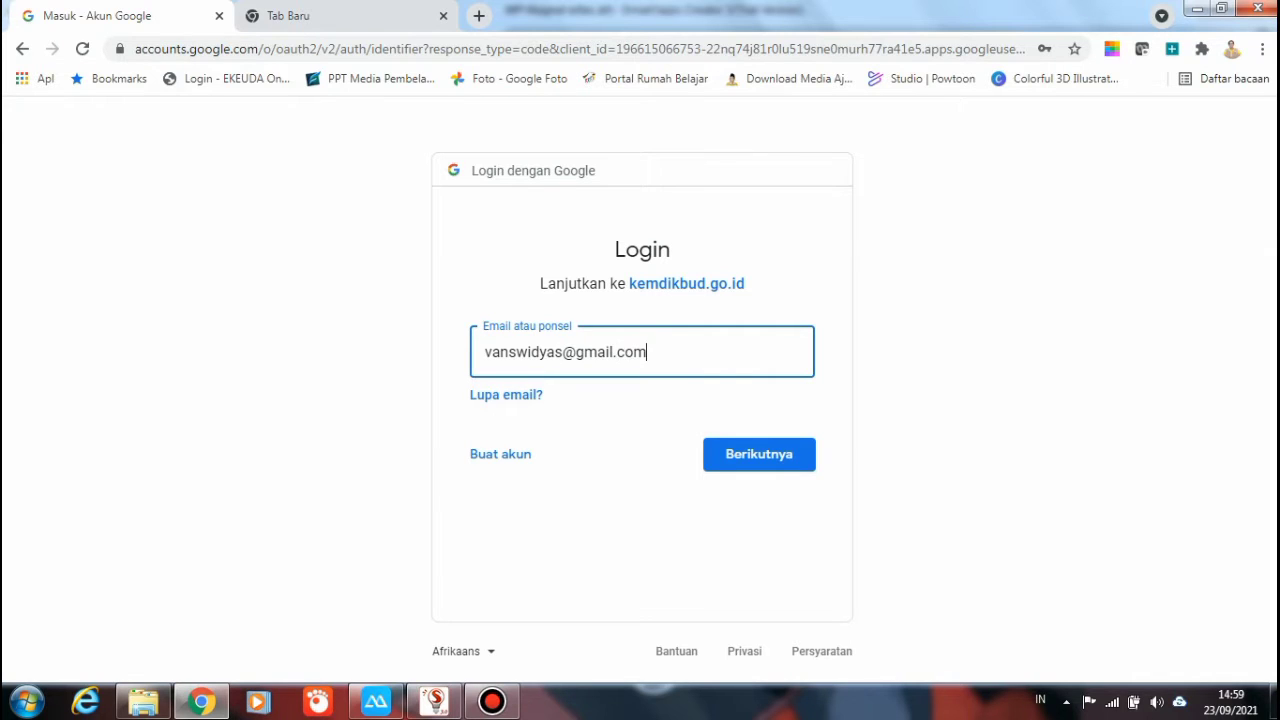
{"action": "key", "text": "Return"}
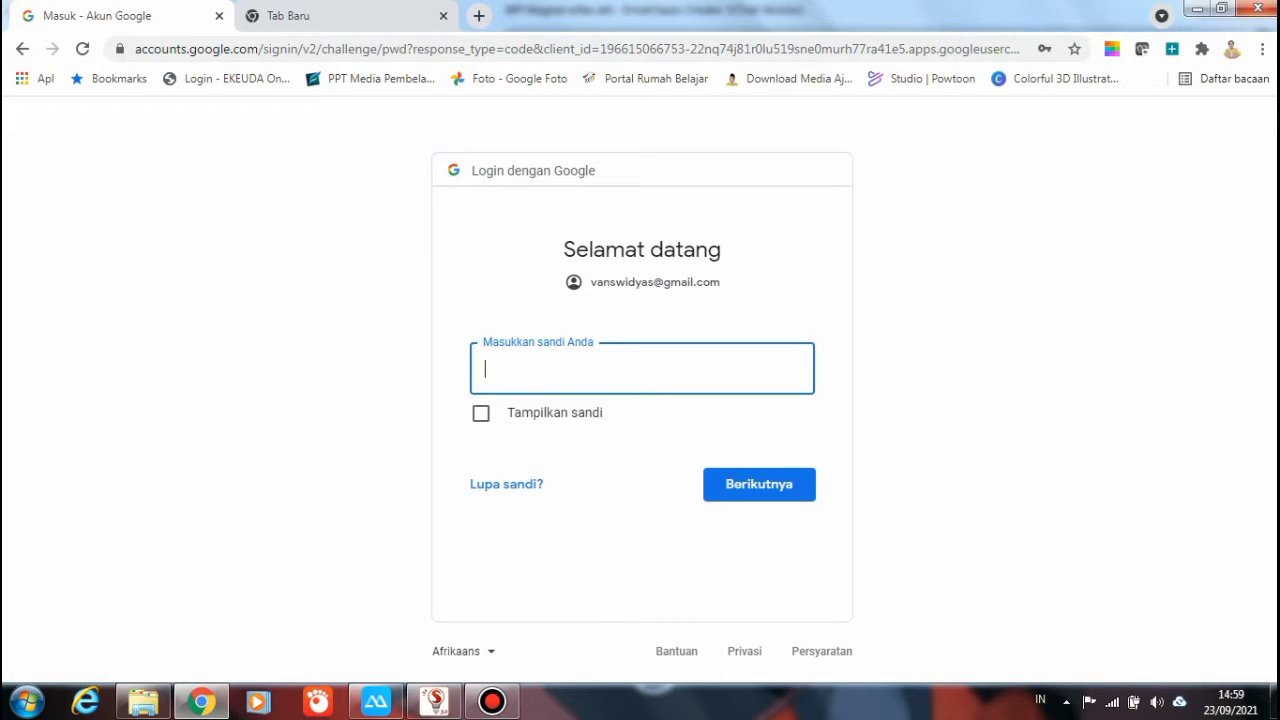
{"action": "type", "text": "••••••••••••••"}
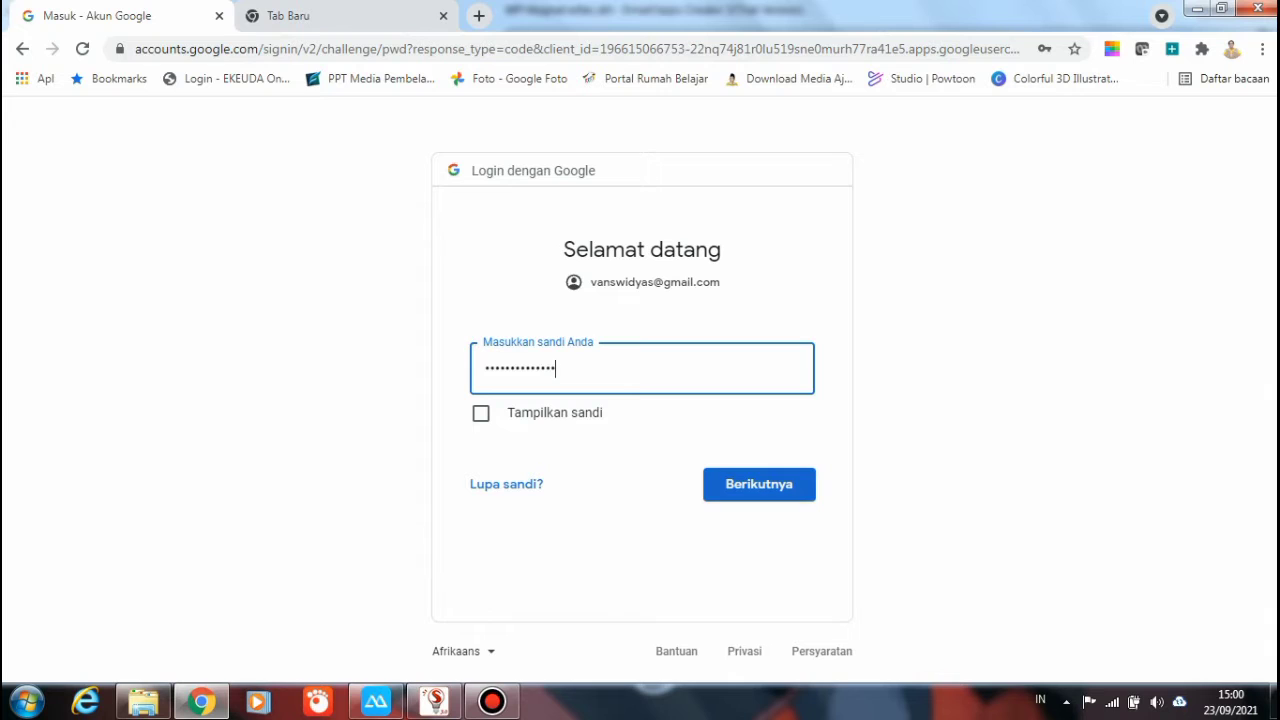
{"action": "key", "text": "Return"}
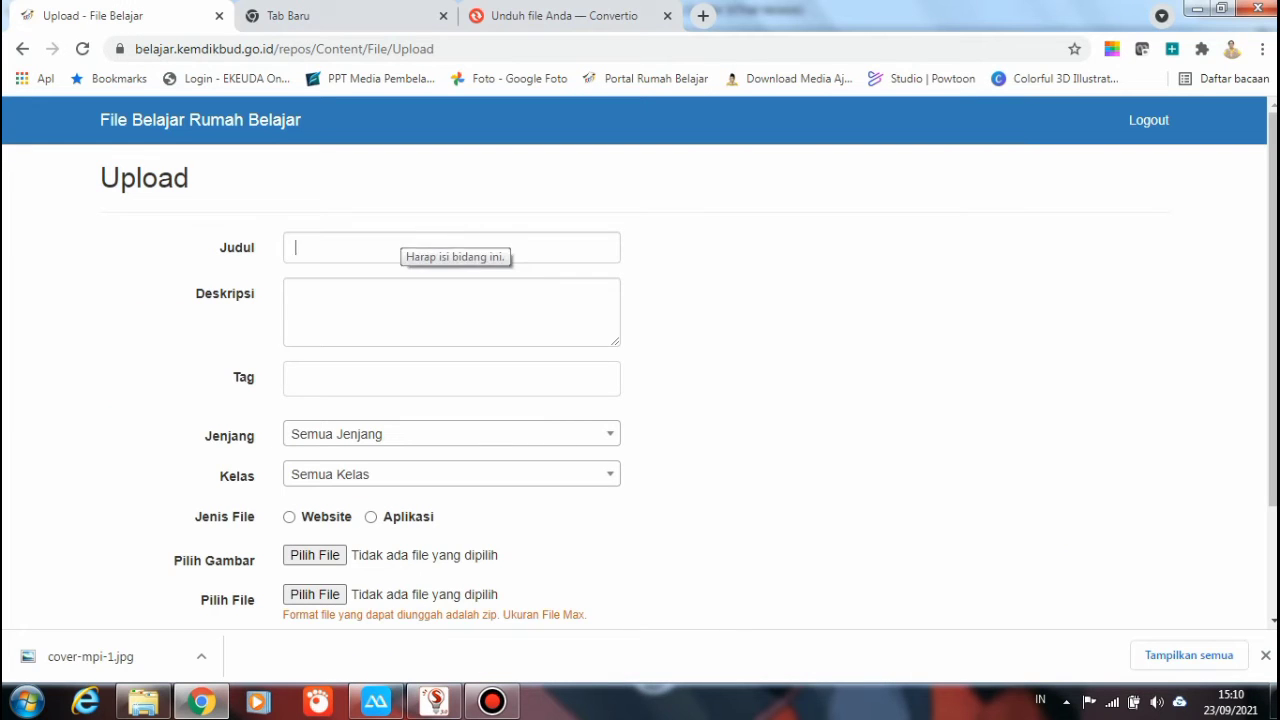
Set the title to 'Mengenal Magnet Kelas VI' and describe the MPI magnet lesson (sifat dan jenis magnet)
{"action": "left_click", "coordinate": [400, 247]}
{"action": "key", "text": "Down"}
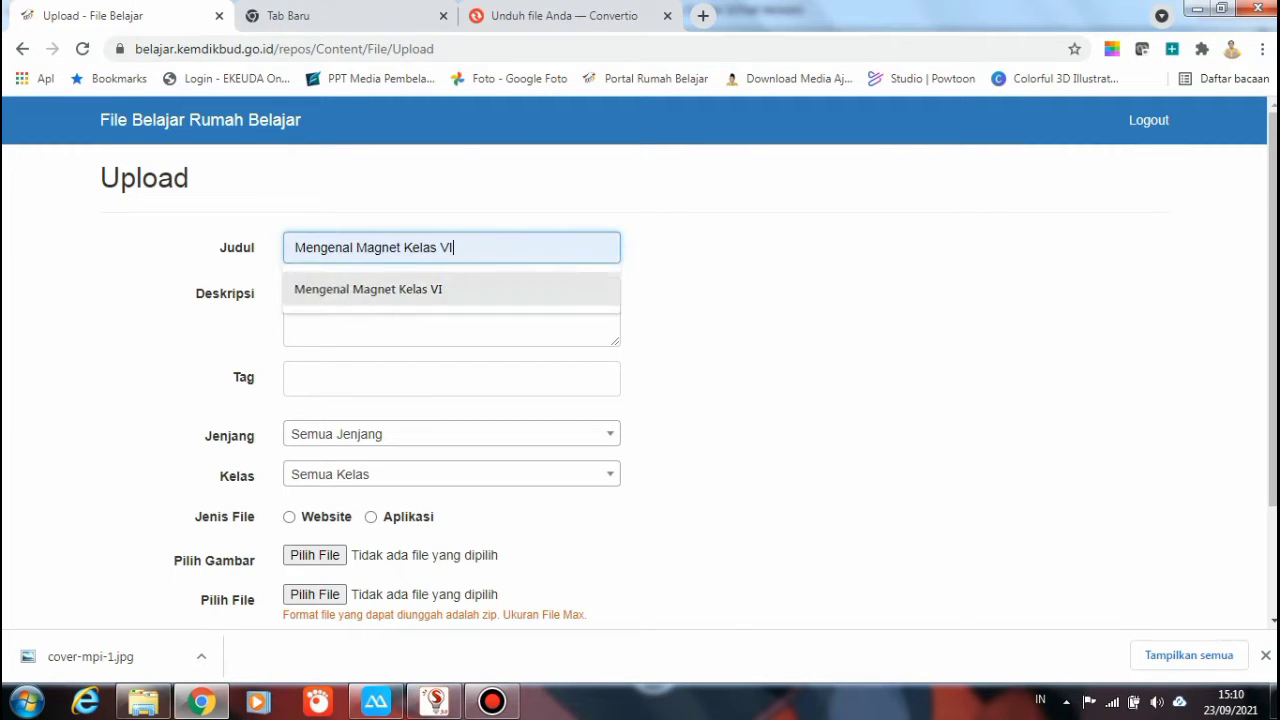
{"action": "key", "text": "Return"}
{"action": "key", "text": "Tab"}
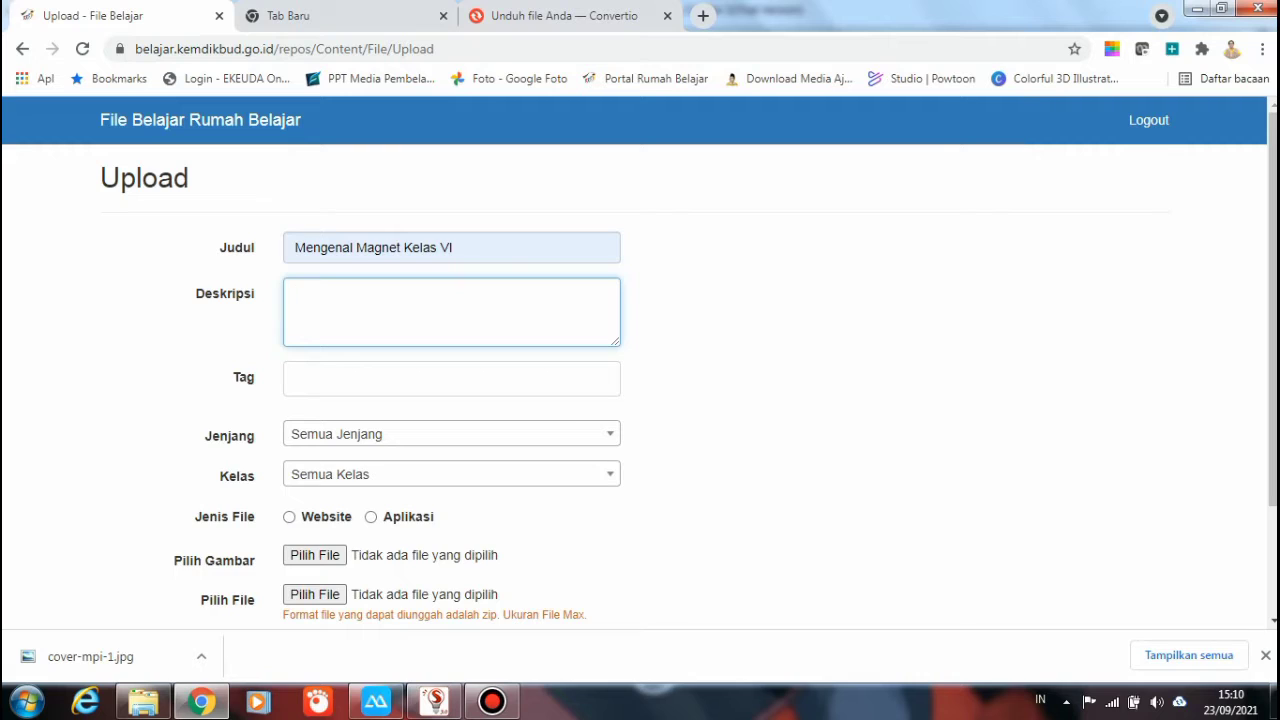
{"action": "type", "text": "MPI kelas 6 muatan IP"}
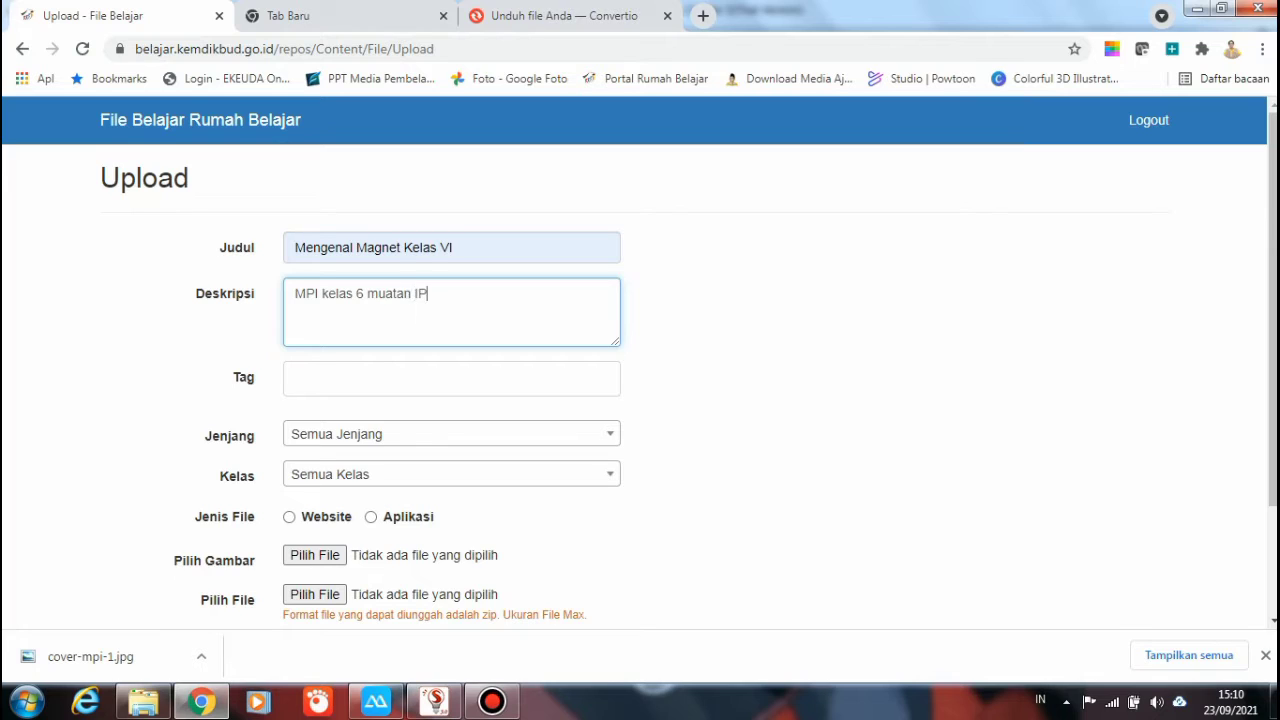
{"action": "type", "text": "A menenal"}
{"action": "key", "text": "BackSpace"}
{"action": "key", "text": "BackSpace"}
{"action": "key", "text": "BackSpace"}
{"action": "key", "text": "BackSpace"}
{"action": "type", "text": "genal Magnet"}
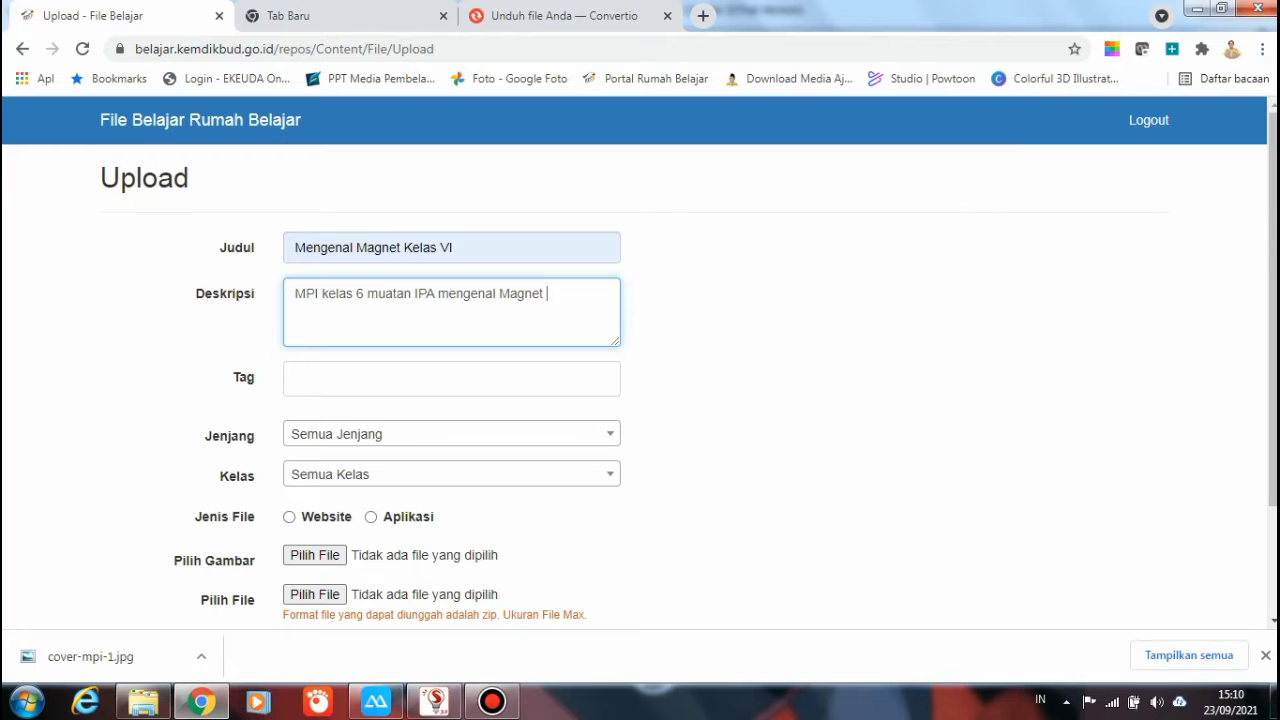
{"action": "type", "text": " menyebutkan "}
{"action": "type", "text": "ci"}
{"action": "key", "text": "BackSpace"}
{"action": "key", "text": "BackSpace"}
{"action": "type", "text": "sifat d"}
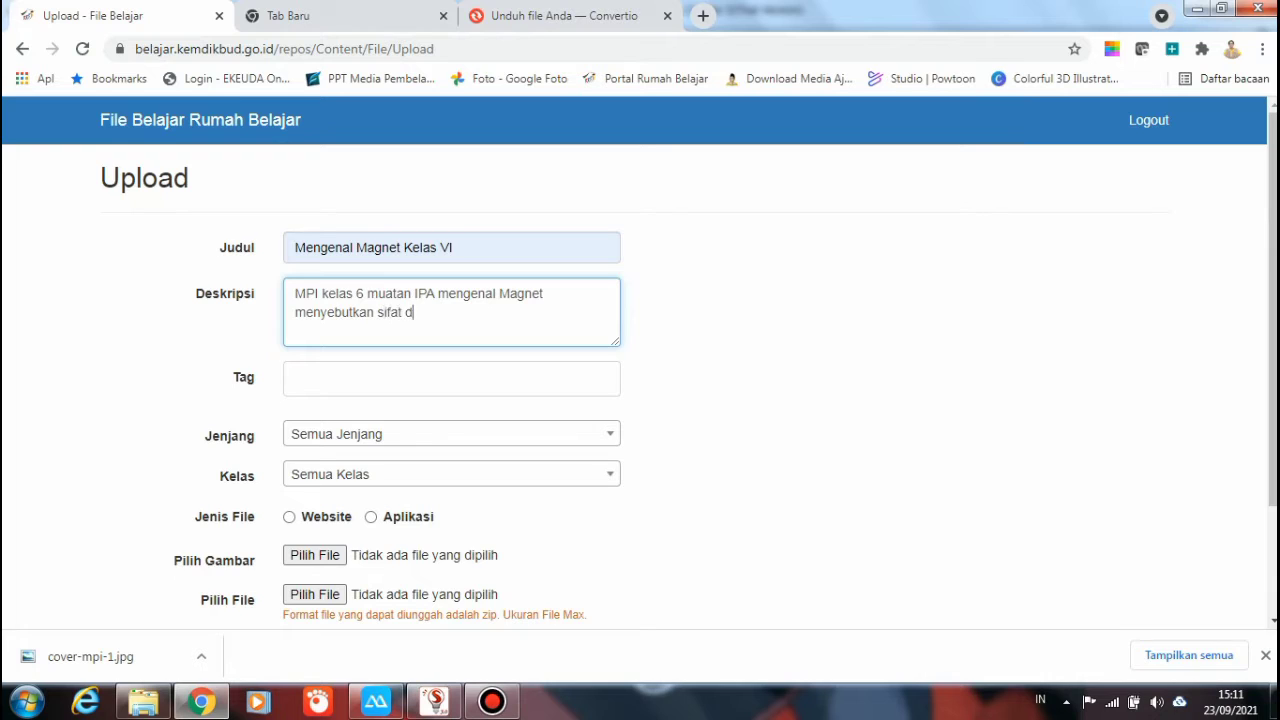
{"action": "type", "text": "an jenis magnet"}
Add the tags magnet, kelas, semester1 and tema5
{"action": "left_click", "coordinate": [450, 379]}
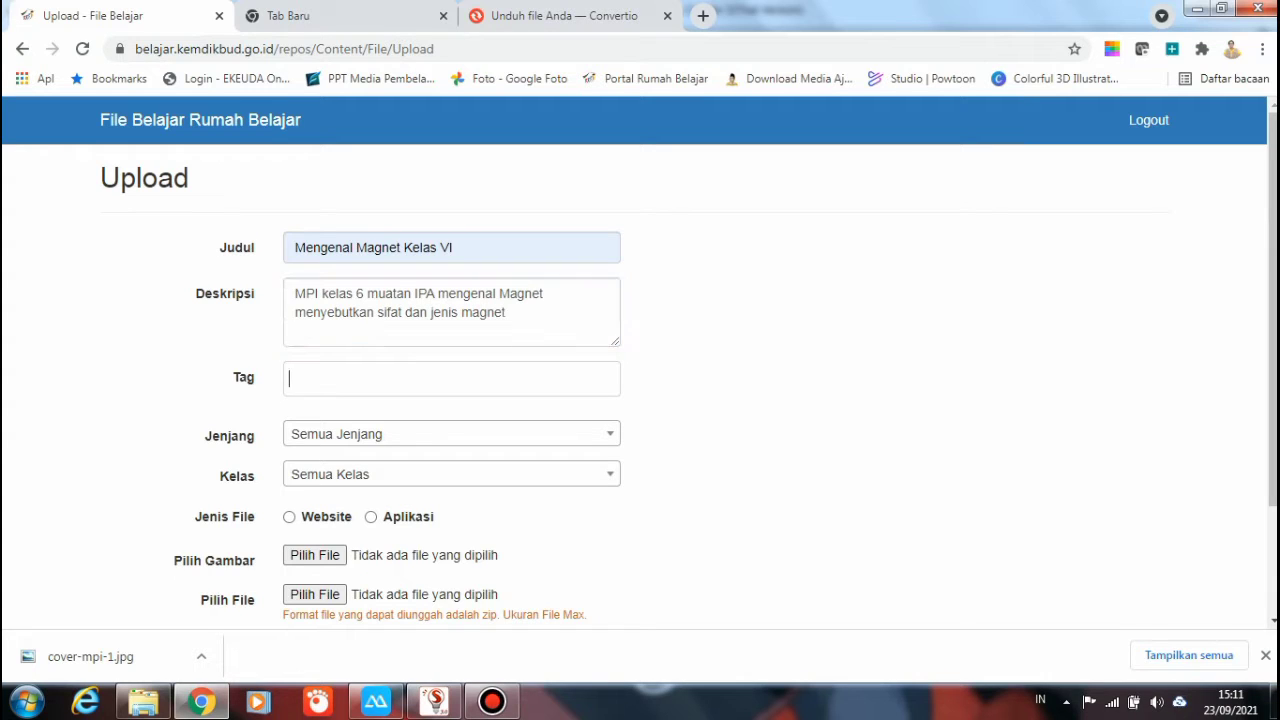
{"action": "type", "text": "magnet"}
{"action": "key", "text": "Return"}
{"action": "type", "text": "kelas"}
{"action": "key", "text": "Return"}
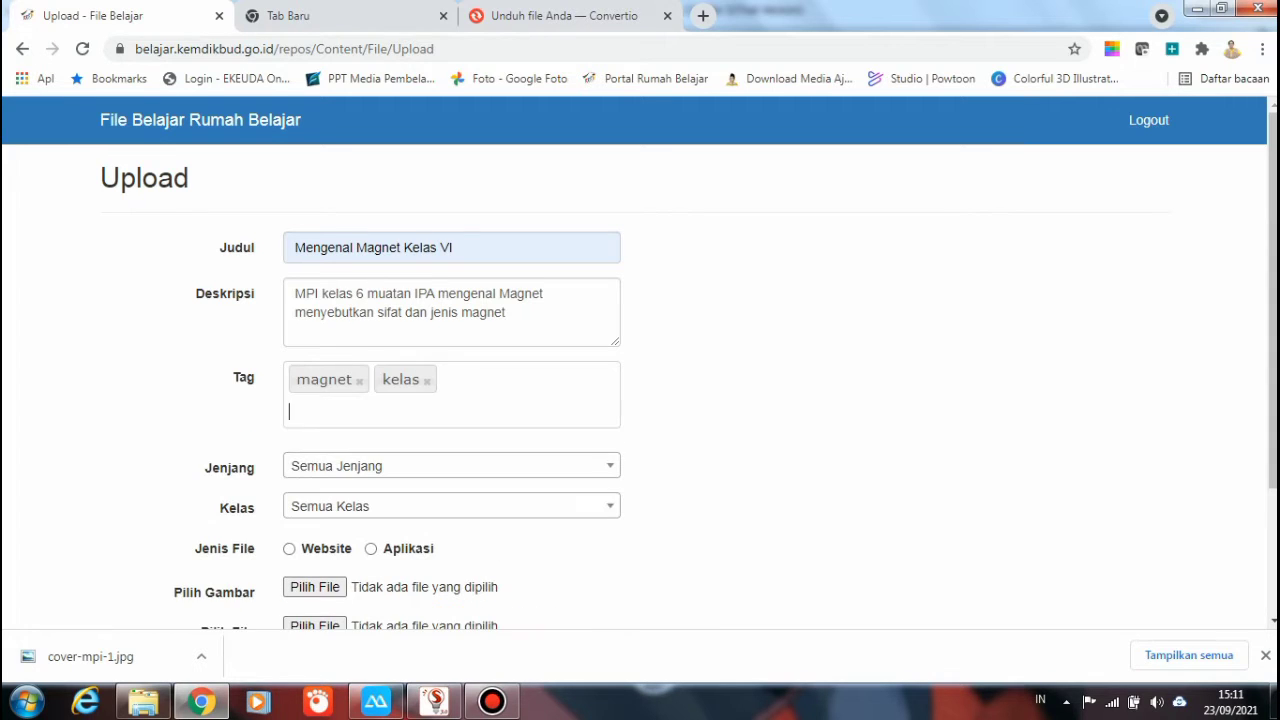
{"action": "type", "text": "semester"}
{"action": "key", "text": "Return"}
{"action": "key", "text": "BackSpace"}
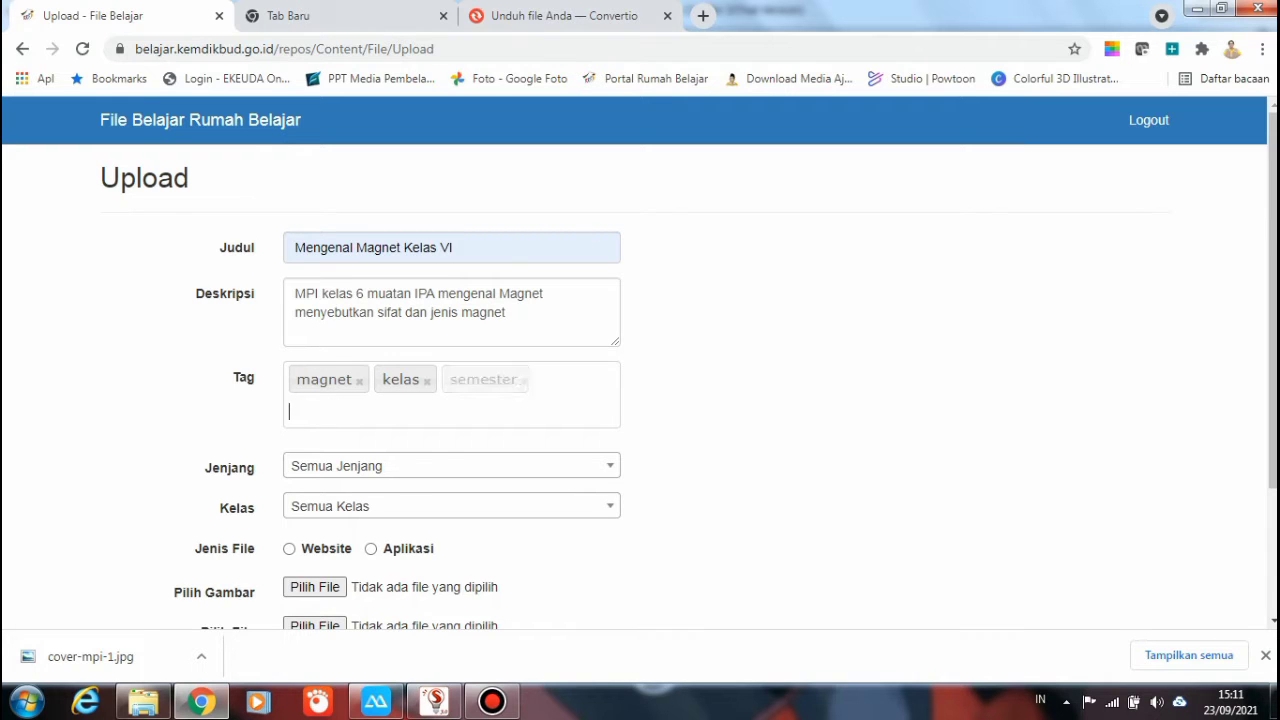
{"action": "type", "text": "semes"}
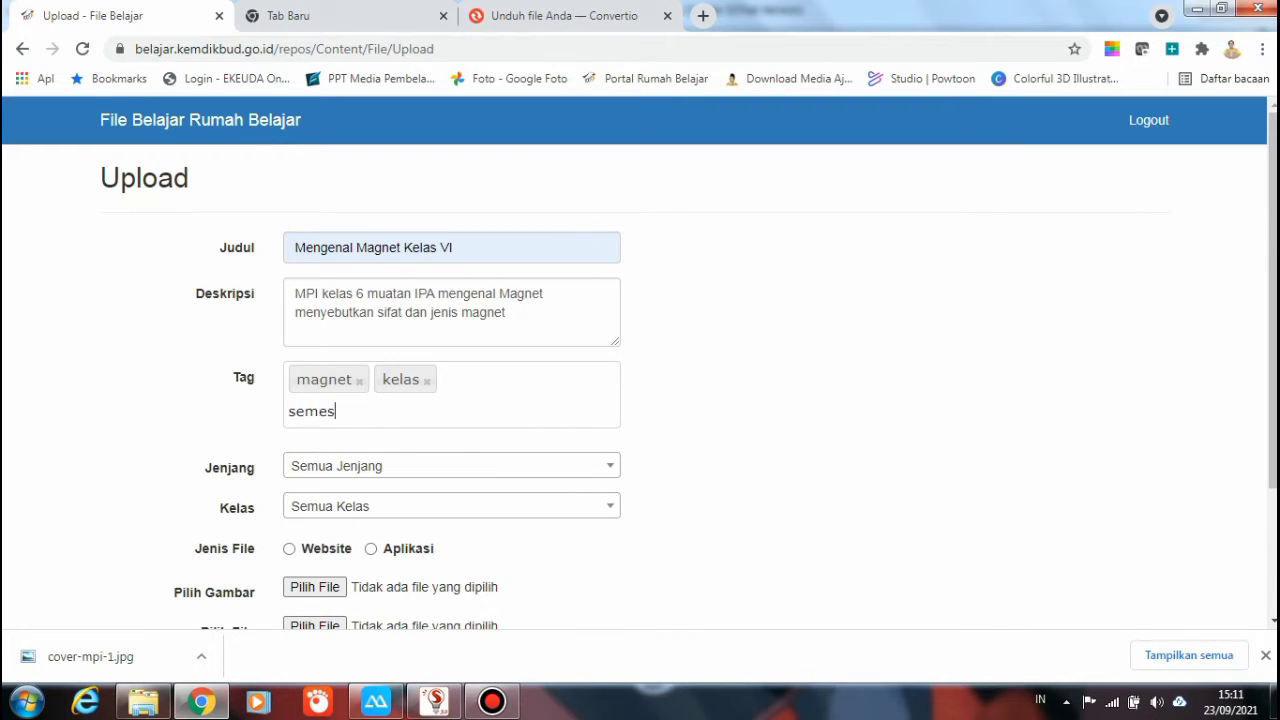
{"action": "type", "text": "ter1"}
{"action": "key", "text": "Return"}
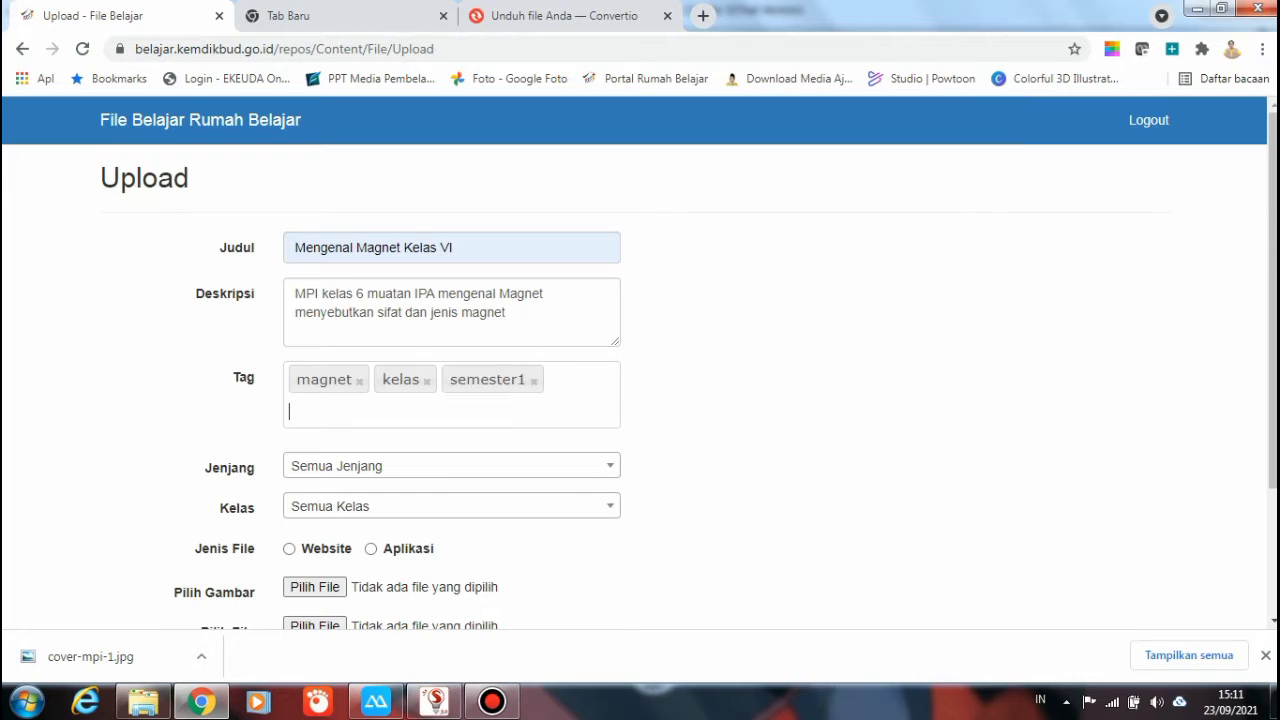
{"action": "type", "text": "tema5"}
{"action": "key", "text": "Return"}
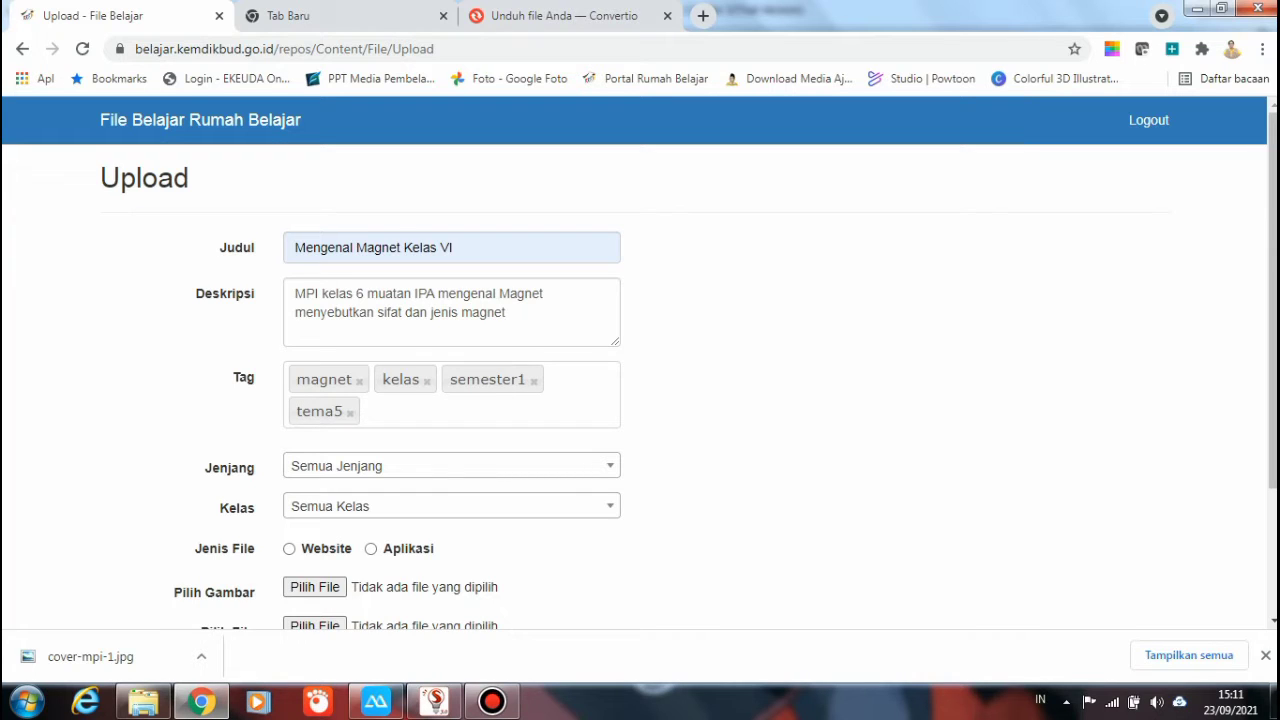
Set the Jenjang (education level) to SD
{"action": "key", "text": "Tab"}
{"action": "key", "text": "Down"}
{"action": "key", "text": "Down"}
{"action": "key", "text": "Return"}
Set Kelas to KELAS 6 and mark the file type as Website
{"action": "key", "text": "Tab"}
{"action": "key", "text": "Down"}
{"action": "key", "text": "Down"}
{"action": "key", "text": "Down"}
{"action": "key", "text": "Down"}
{"action": "key", "text": "Down"}
{"action": "key", "text": "Down"}
{"action": "key", "text": "Return"}
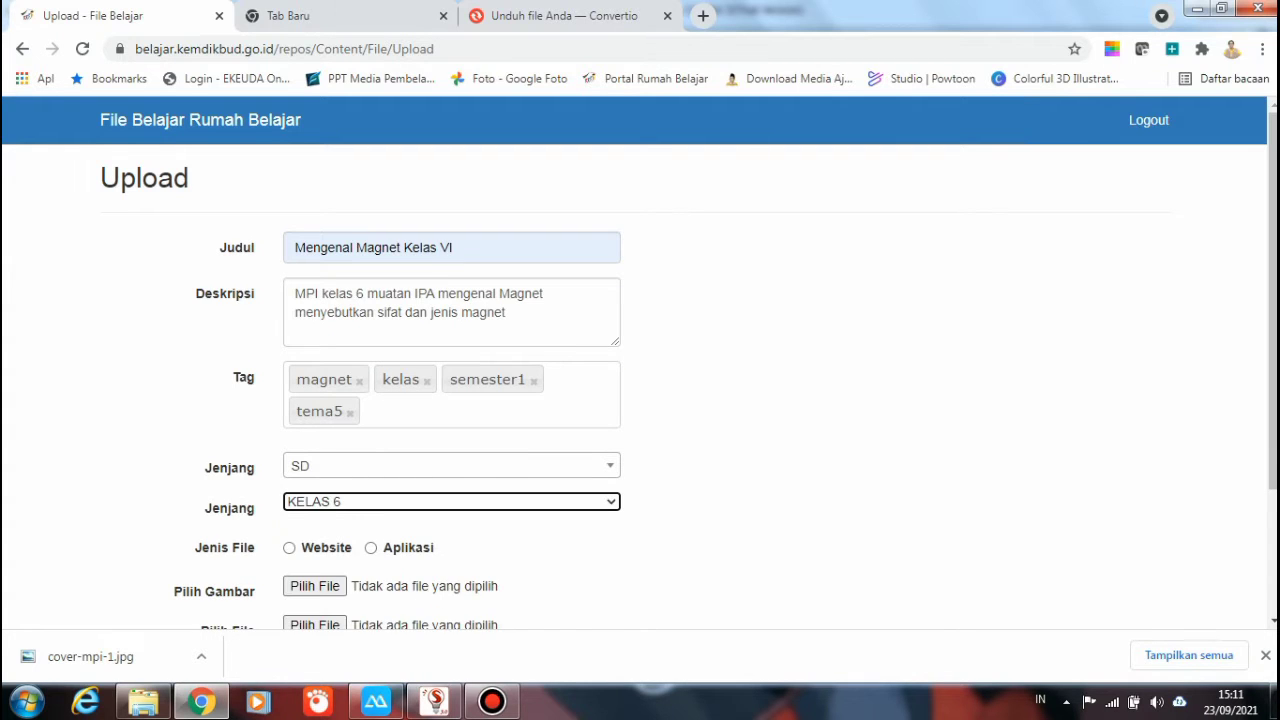
{"action": "key", "text": "Tab"}
{"action": "key", "text": "space"}
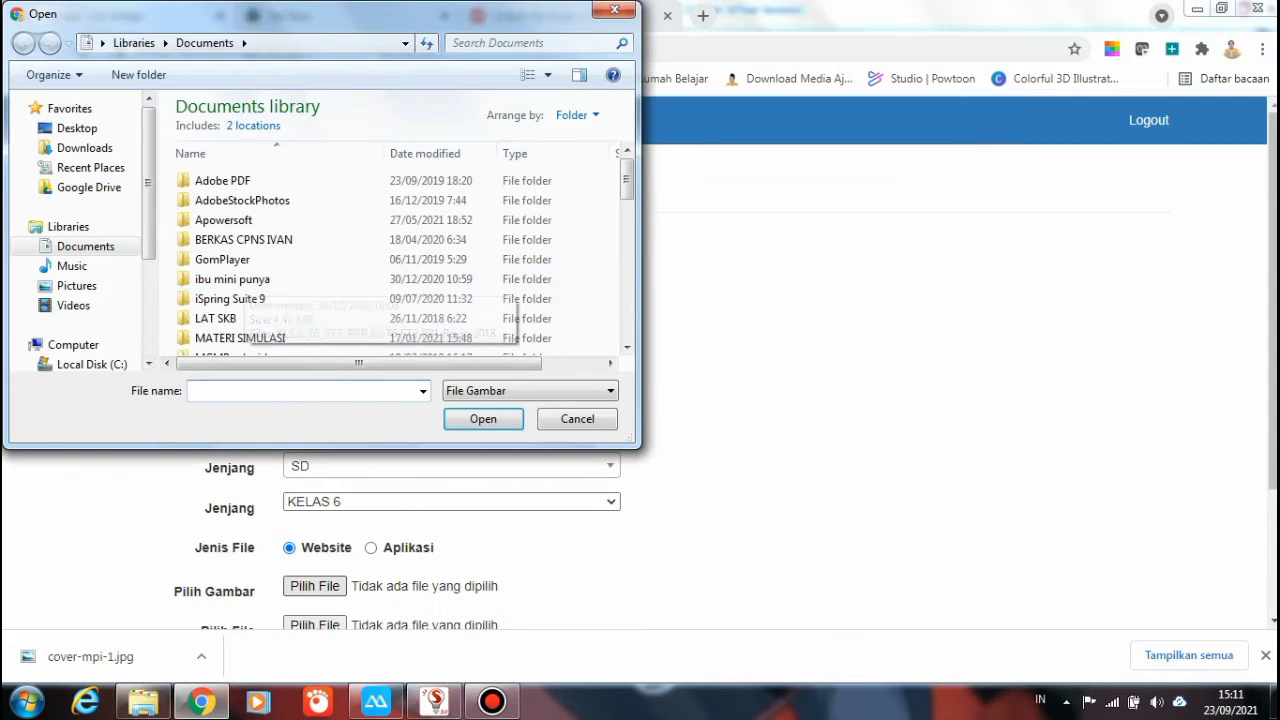
Choose cover-mpi-1.jpg from Local Disk (G:)\ASET MPI 2021 as the cover image
{"action": "scroll", "coordinate": [80, 250], "scroll_direction": "down", "scroll_amount": 3}
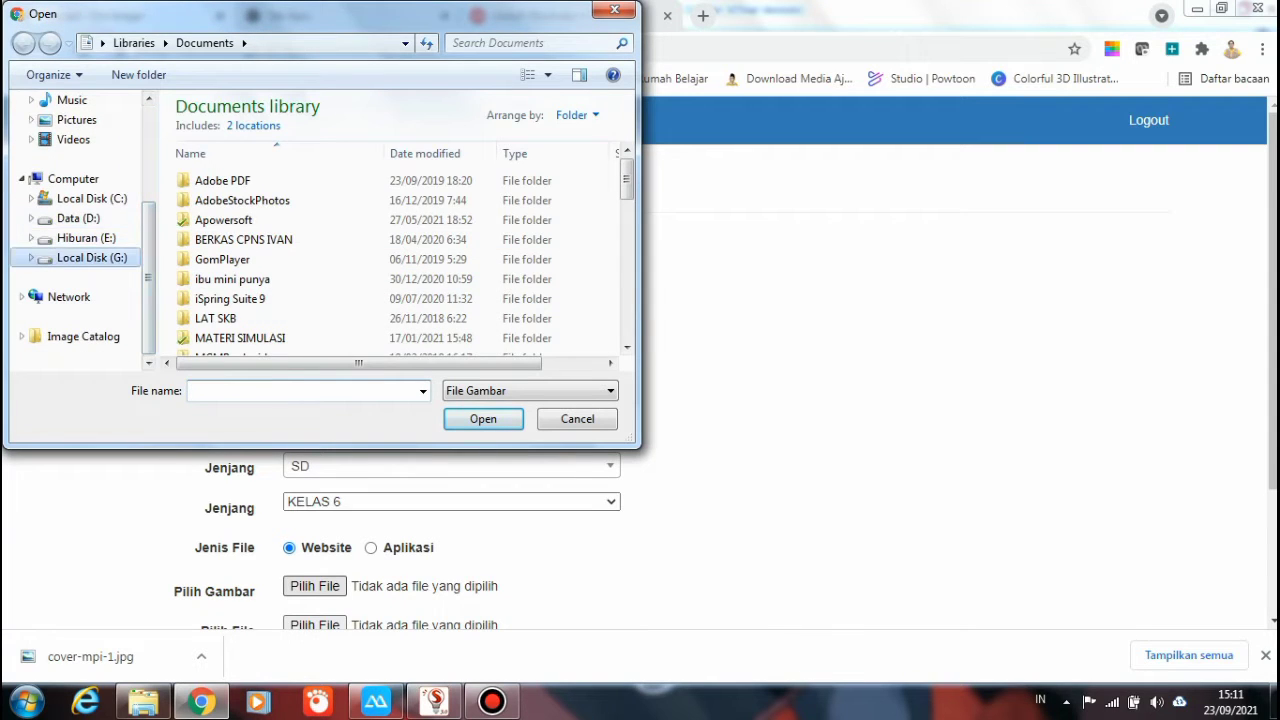
{"action": "left_click", "coordinate": [92, 257]}
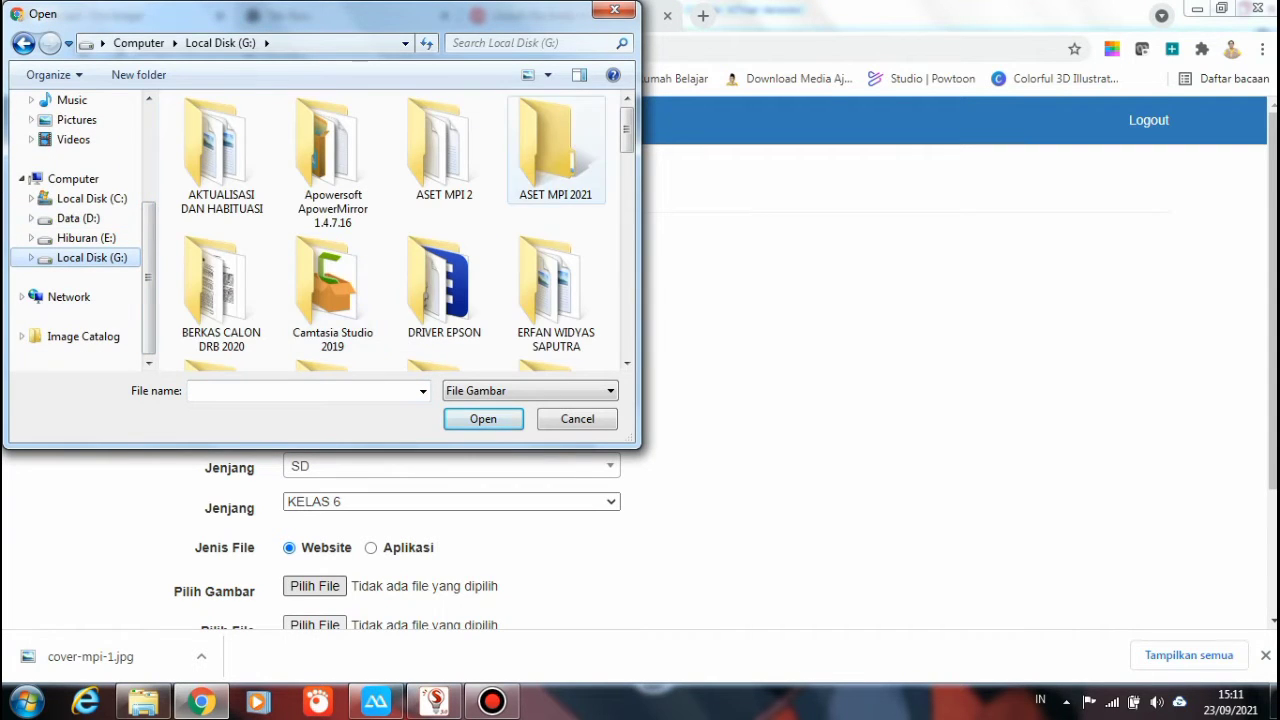
{"action": "double_click", "coordinate": [555, 150]}
{"action": "scroll", "coordinate": [405, 230], "scroll_direction": "down", "scroll_amount": 3}
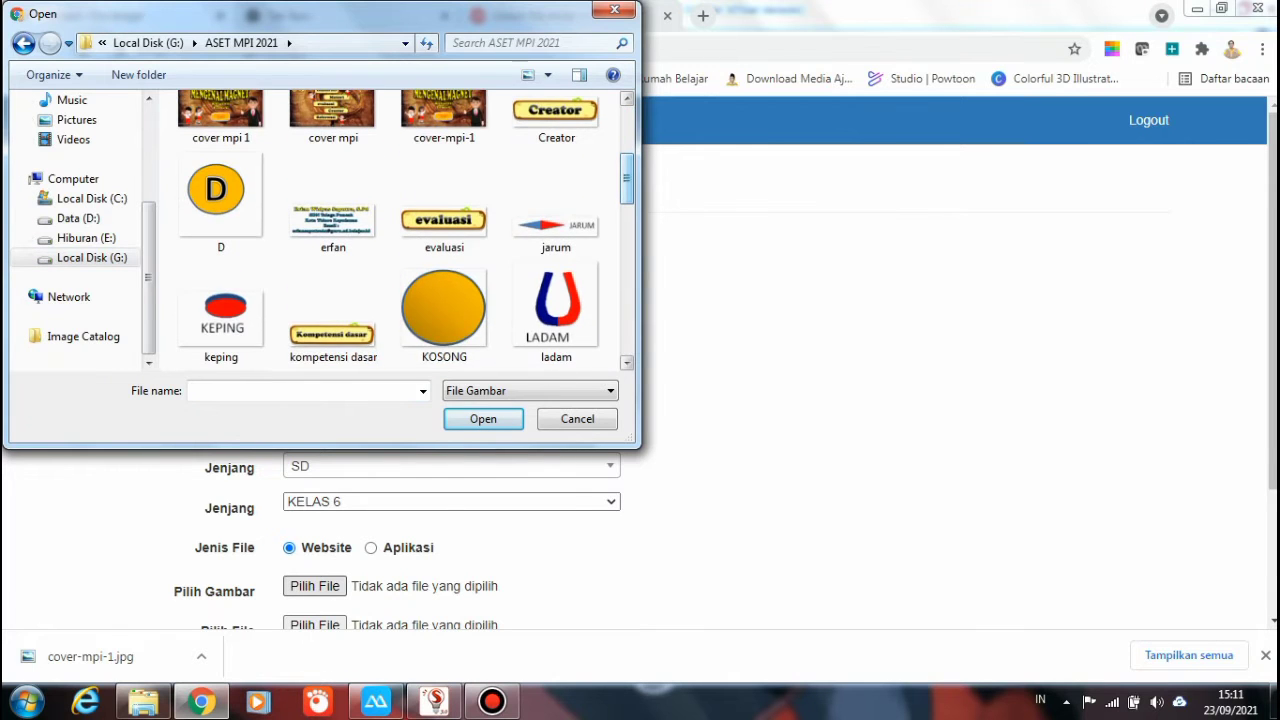
{"action": "double_click", "coordinate": [444, 110]}
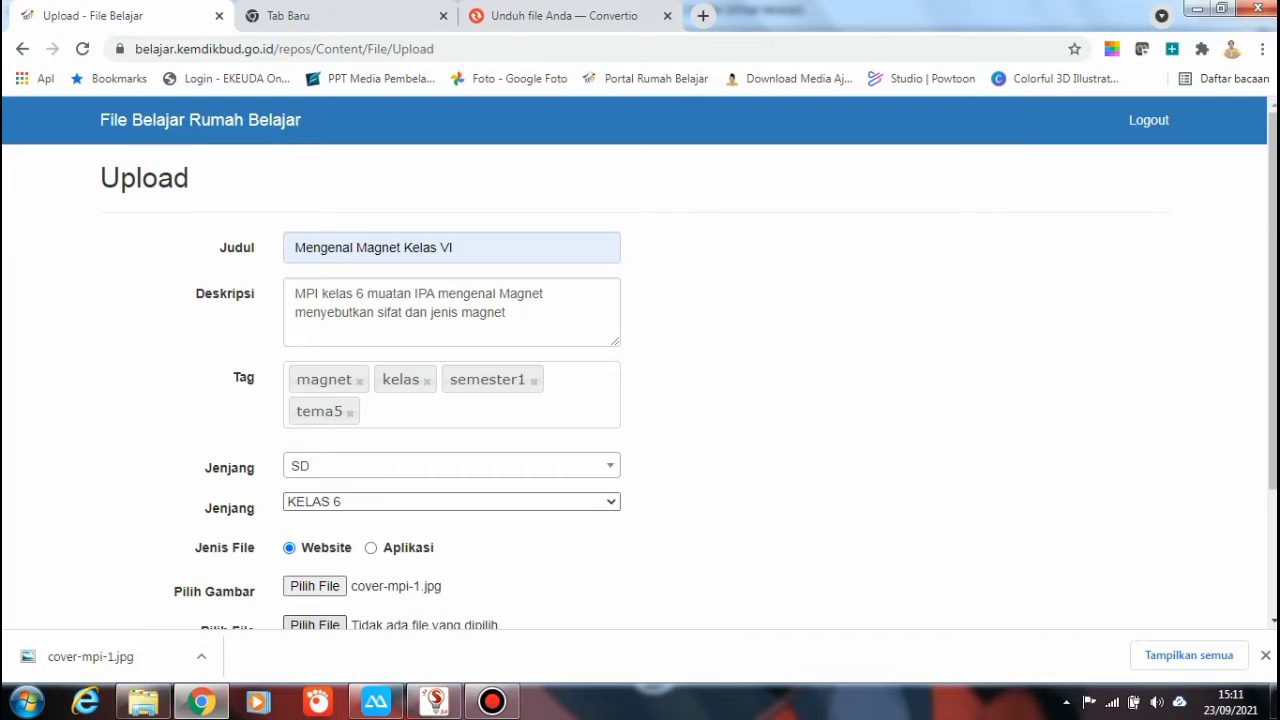
Attach mpi magnet kelas 6.rar from Documents as the upload file and submit the form
{"action": "left_click", "coordinate": [314, 624]}
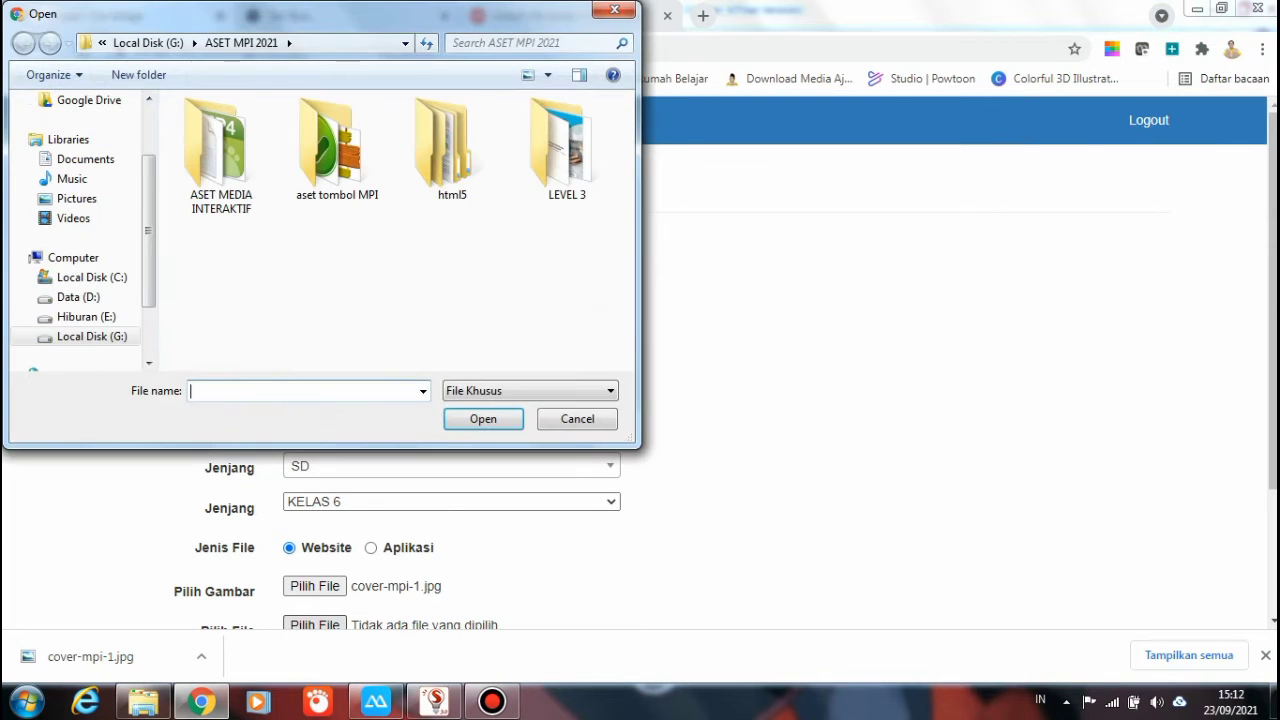
{"action": "left_click", "coordinate": [85, 159]}
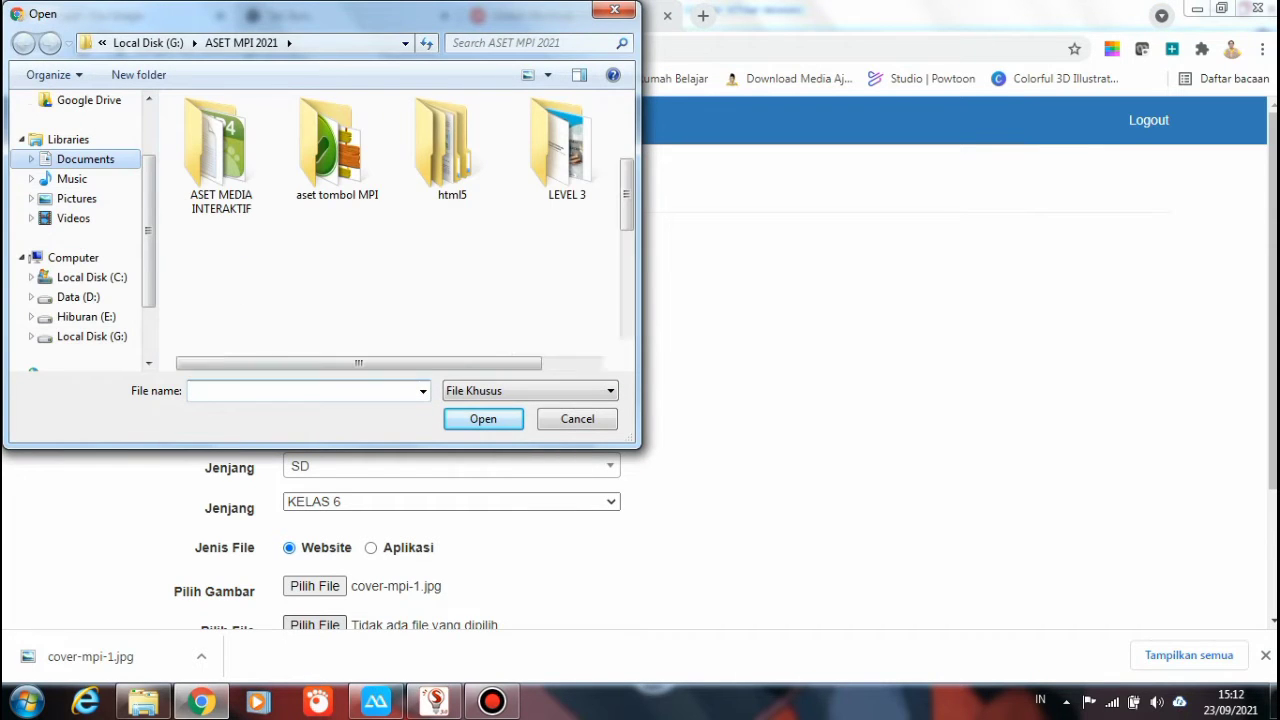
{"action": "scroll", "coordinate": [400, 260], "scroll_direction": "down", "scroll_amount": 5}
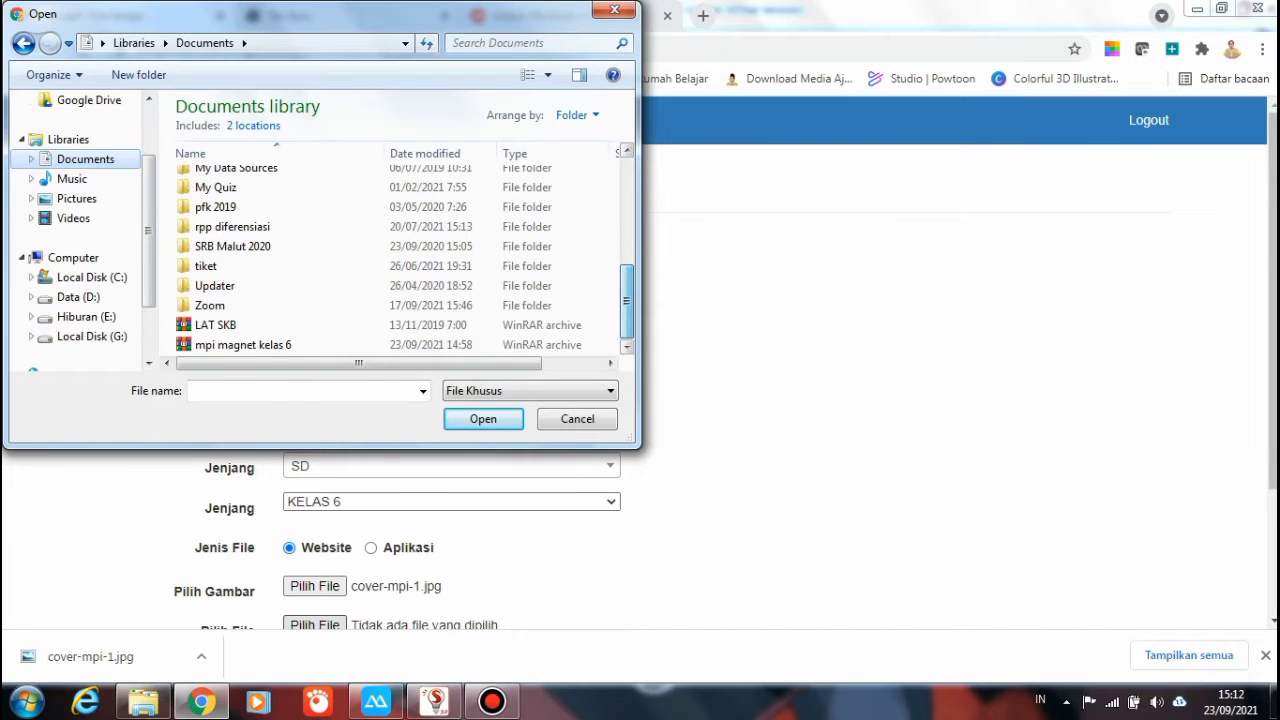
{"action": "double_click", "coordinate": [250, 338]}
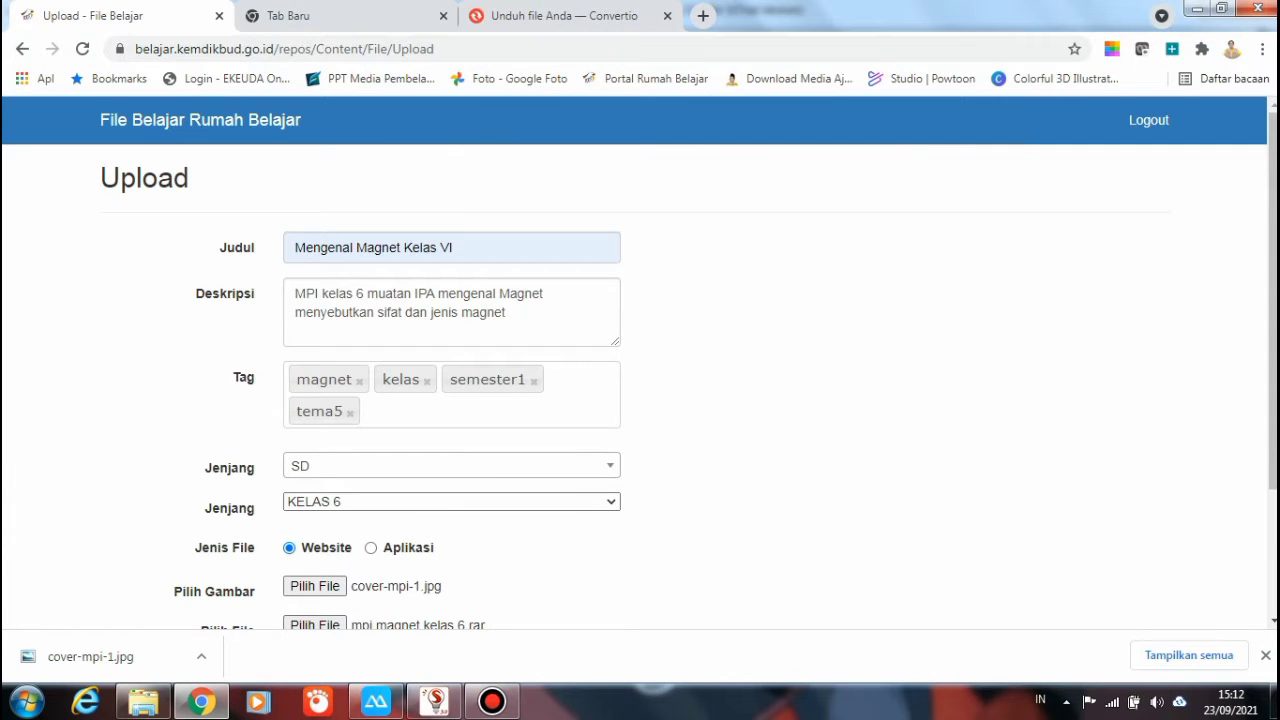
{"action": "scroll", "coordinate": [688, 387], "scroll_direction": "down", "scroll_amount": 3}
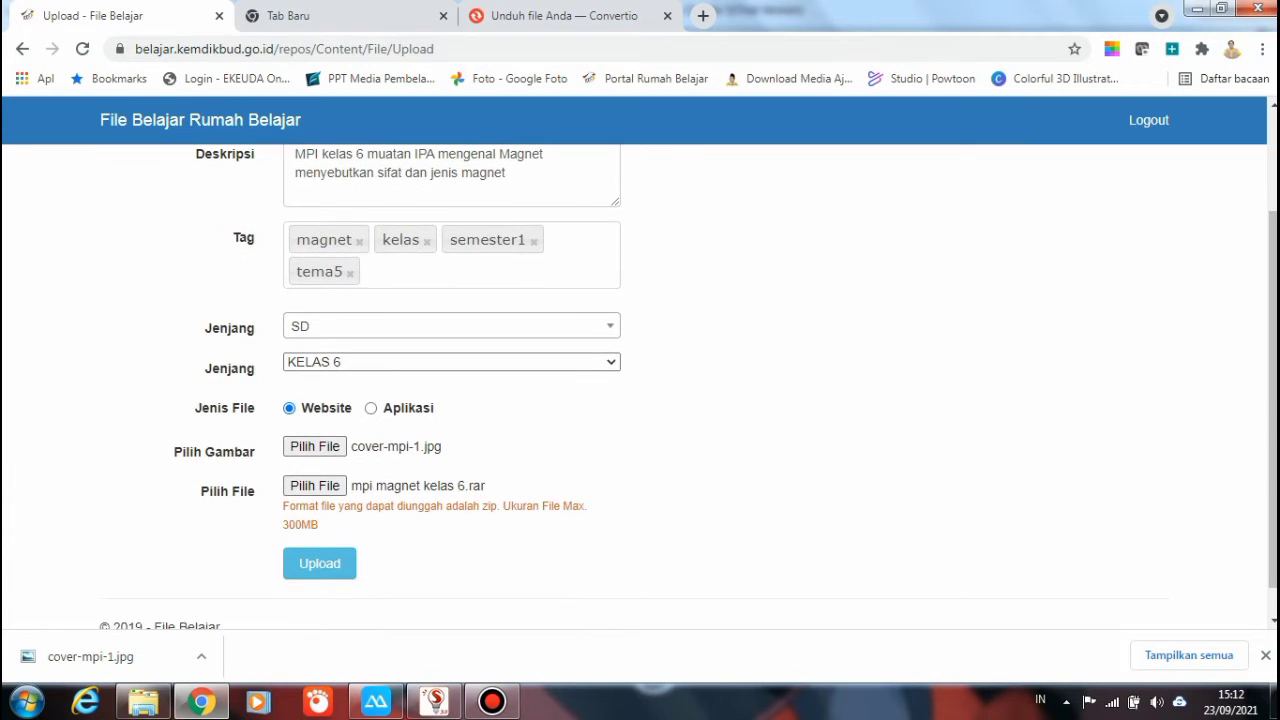
{"action": "left_click", "coordinate": [320, 564]}
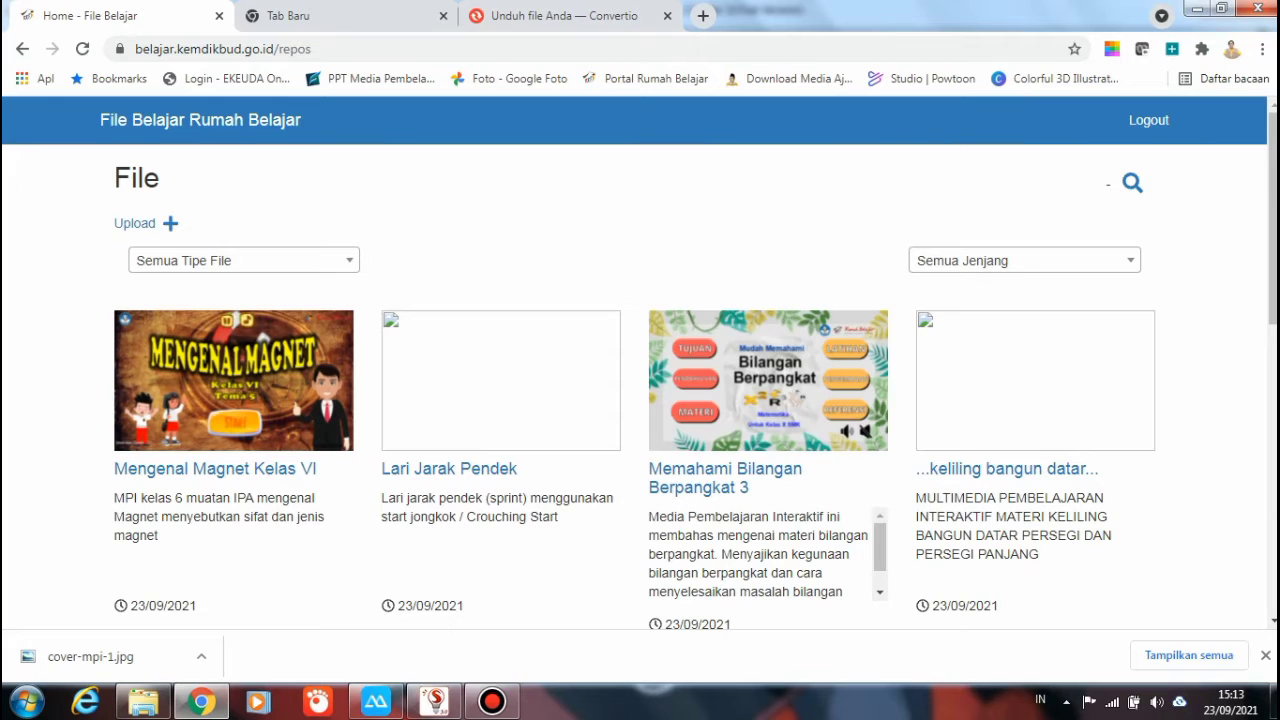
Wait for the upload to finish and Mengenal Magnet Kelas VI to appear in the file list
{"action": "mouse_move", "coordinate": [233, 380]}
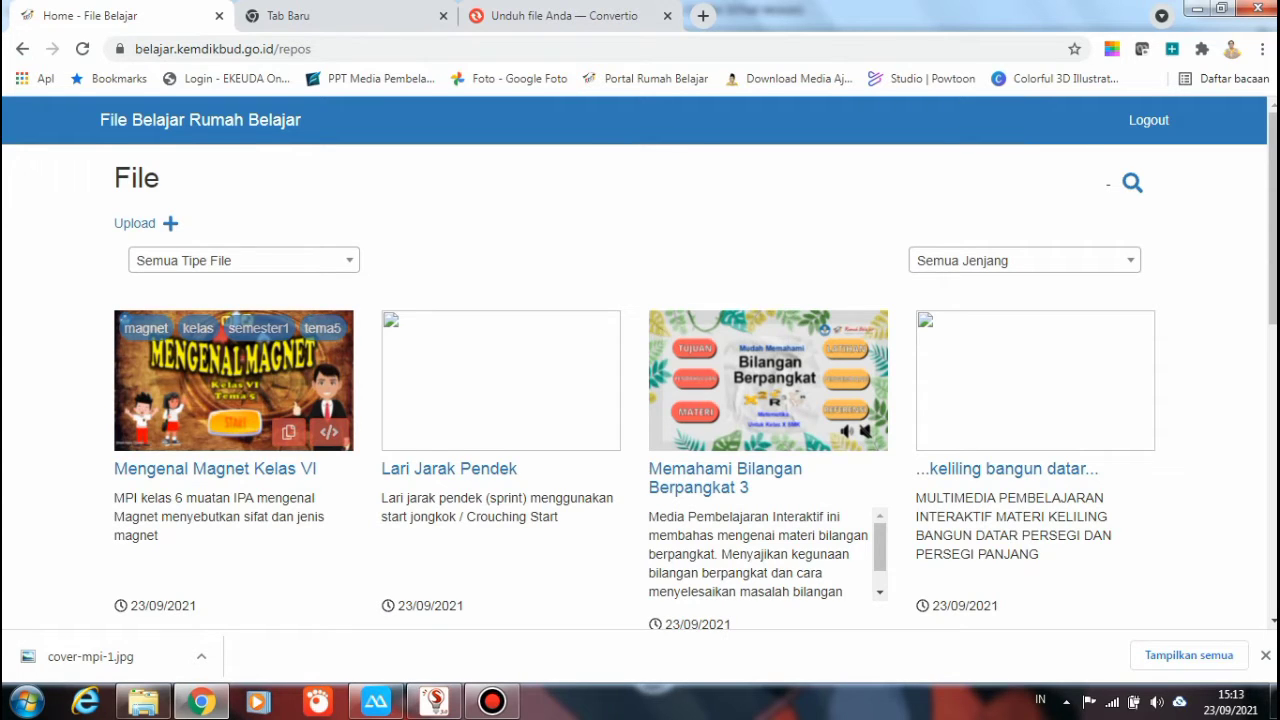
Open the Mengenal Magnet Kelas VI page, scroll through its lesson preview, then go back
{"action": "left_click", "coordinate": [215, 468]}
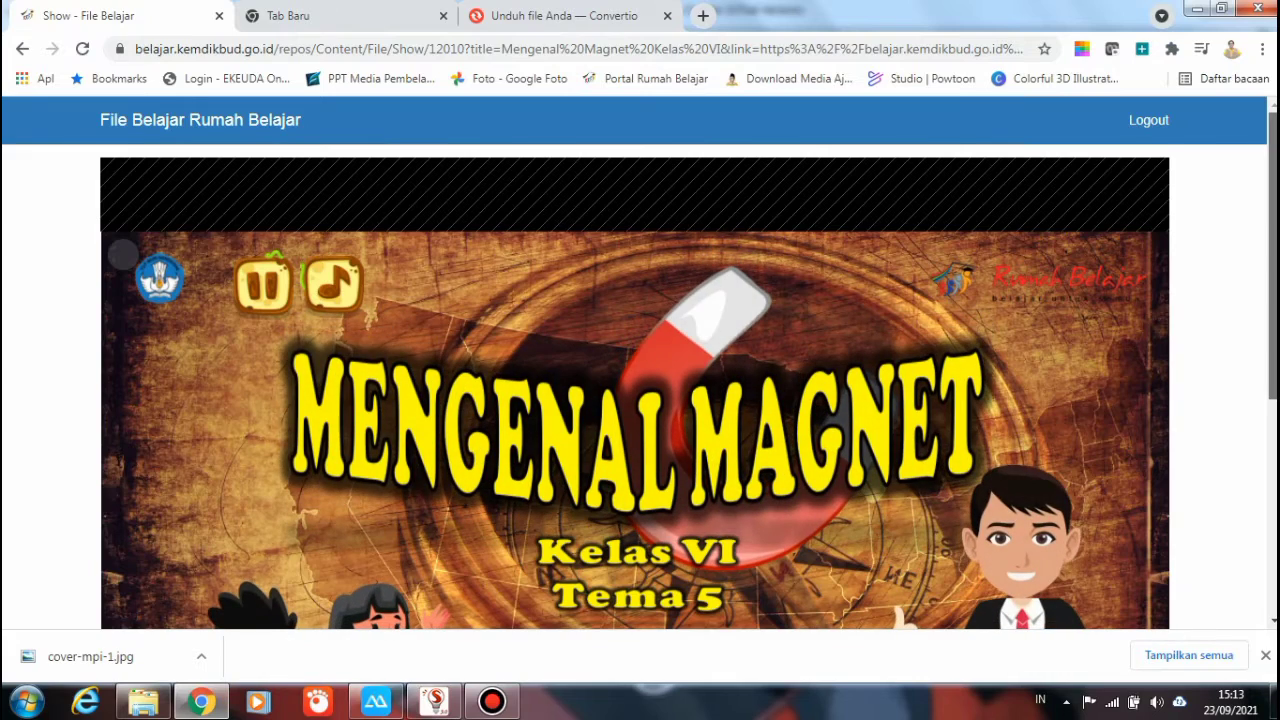
{"action": "scroll", "coordinate": [635, 390], "scroll_direction": "down", "scroll_amount": 2}
{"action": "scroll", "coordinate": [635, 390], "scroll_direction": "down", "scroll_amount": 2}
{"action": "scroll", "coordinate": [635, 390], "scroll_direction": "up", "scroll_amount": 1}
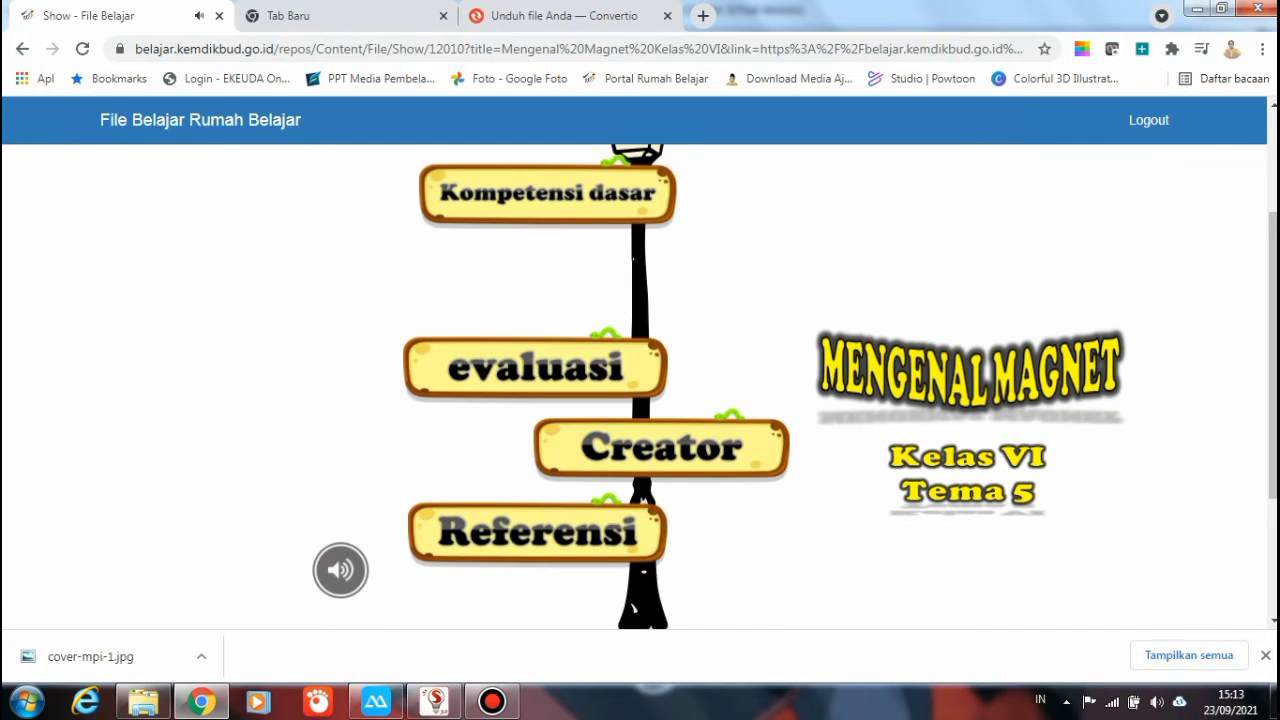
{"action": "scroll", "coordinate": [635, 387], "scroll_direction": "up", "scroll_amount": 2}
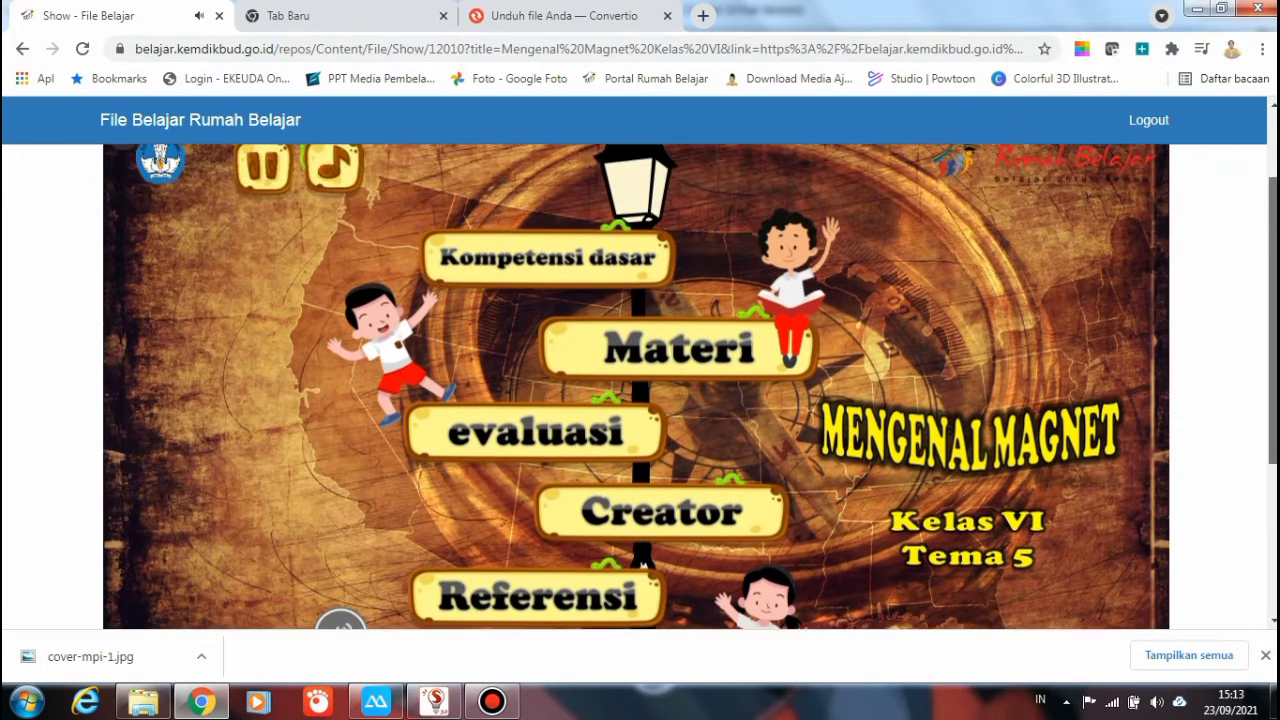
{"action": "scroll", "coordinate": [635, 387], "scroll_direction": "down", "scroll_amount": 3}
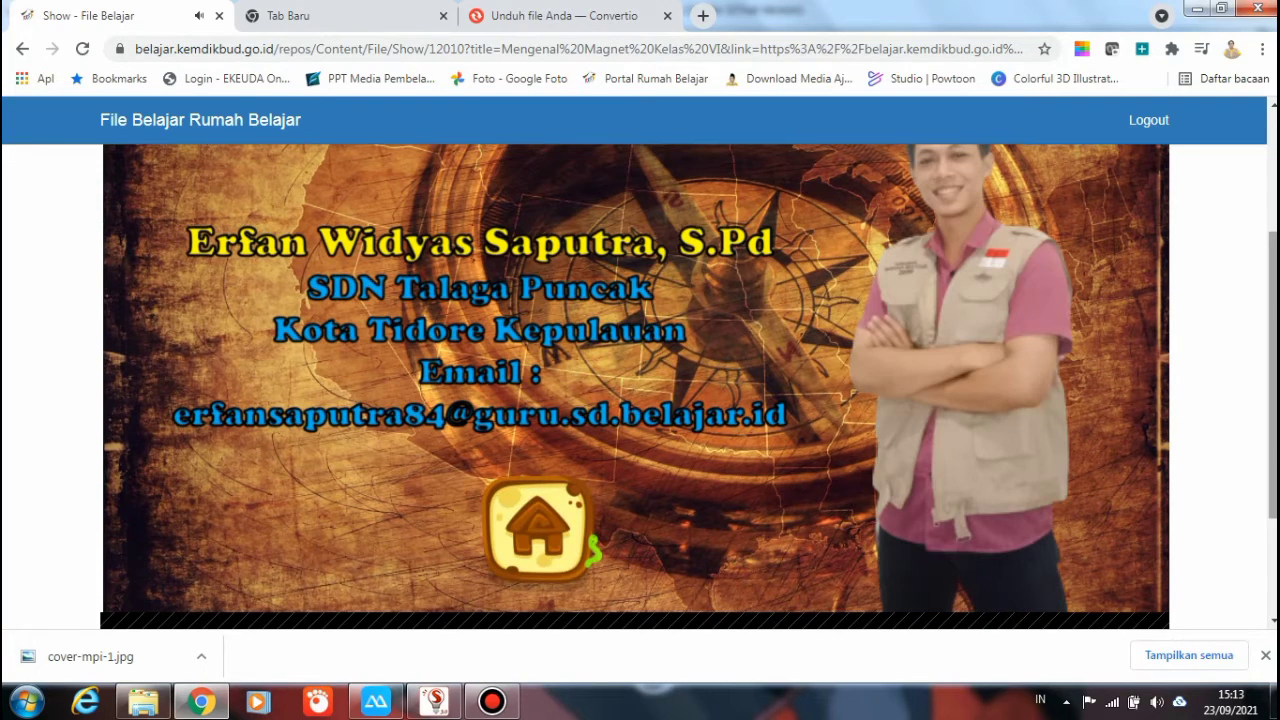
{"action": "scroll", "coordinate": [635, 388], "scroll_direction": "up", "scroll_amount": 2}
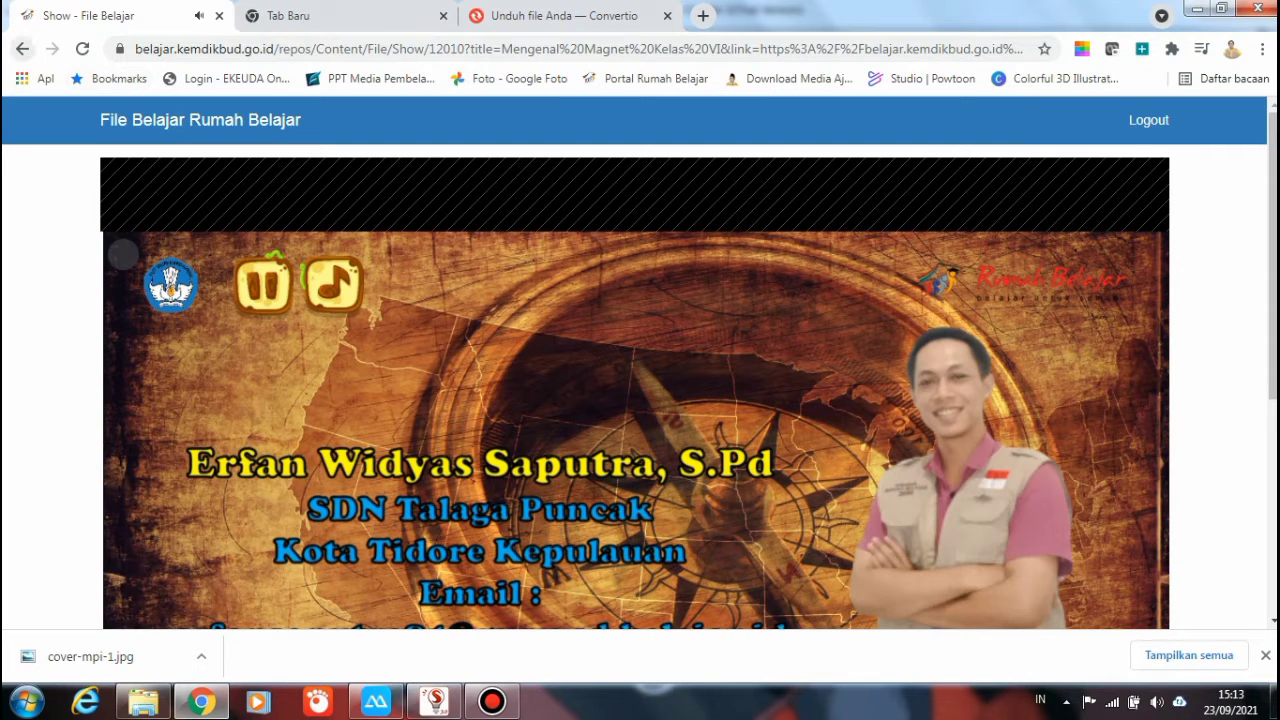
{"action": "left_click", "coordinate": [22, 48]}
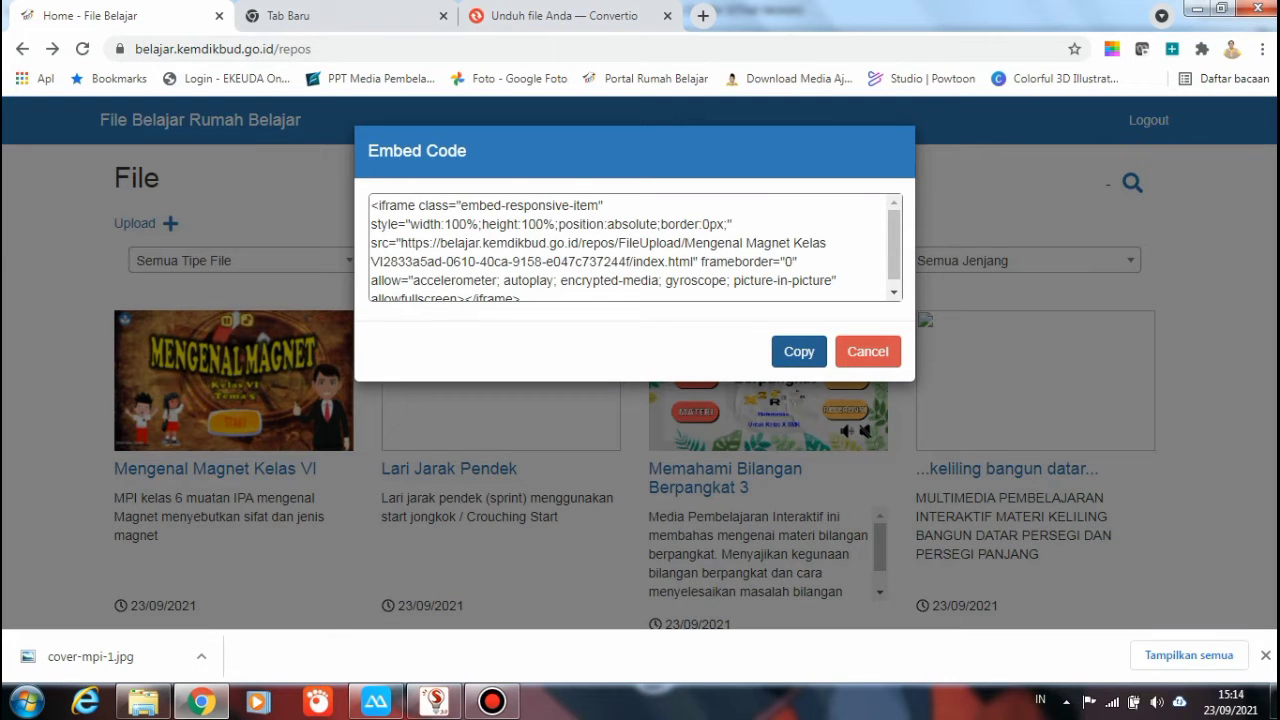
Copy the lesson's embed code and open a new browser tab
{"action": "left_click", "coordinate": [799, 351]}
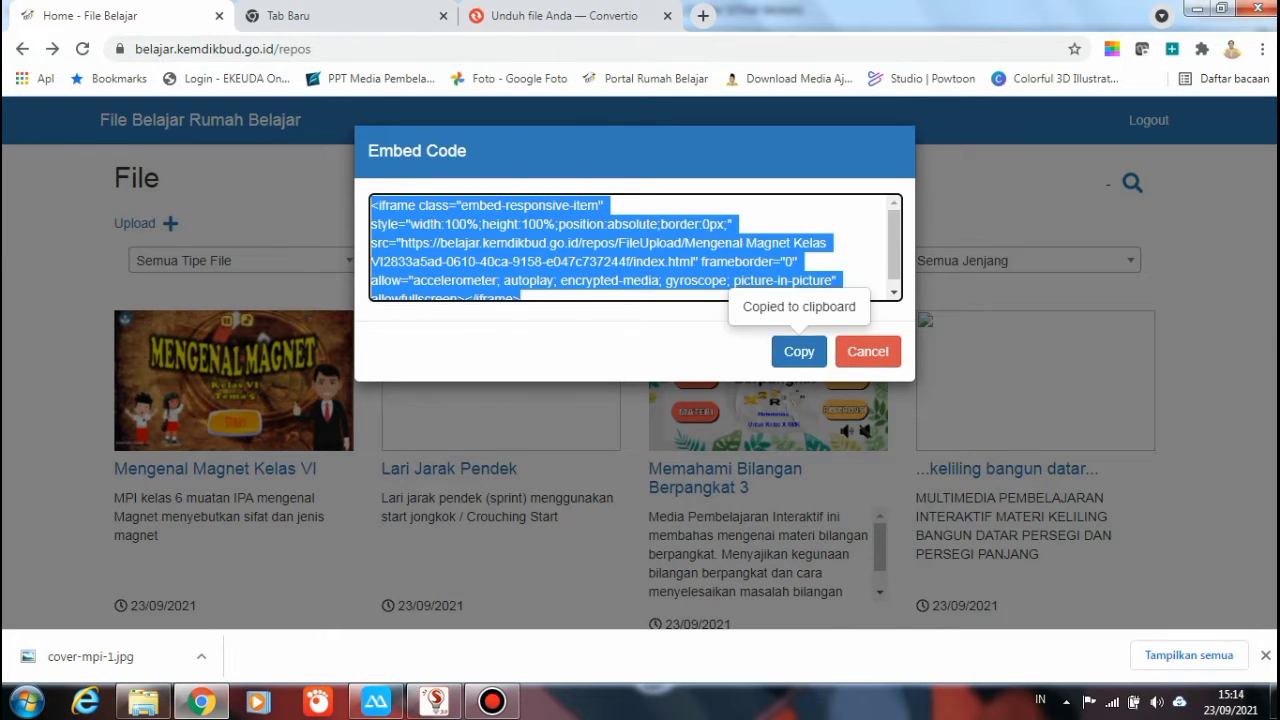
{"action": "key", "text": "ctrl+2"}
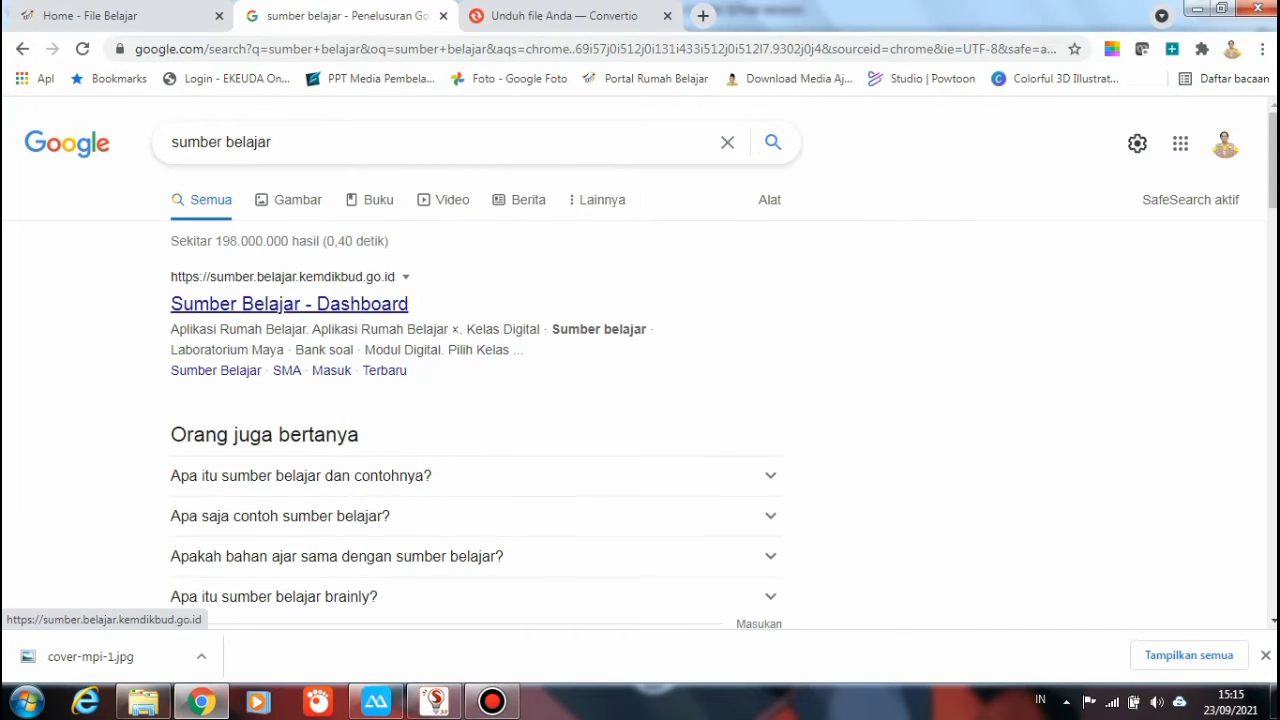
Open the Sumber Belajar dashboard from the search results and start a new item with Tambah Web
{"action": "left_click", "coordinate": [289, 303]}
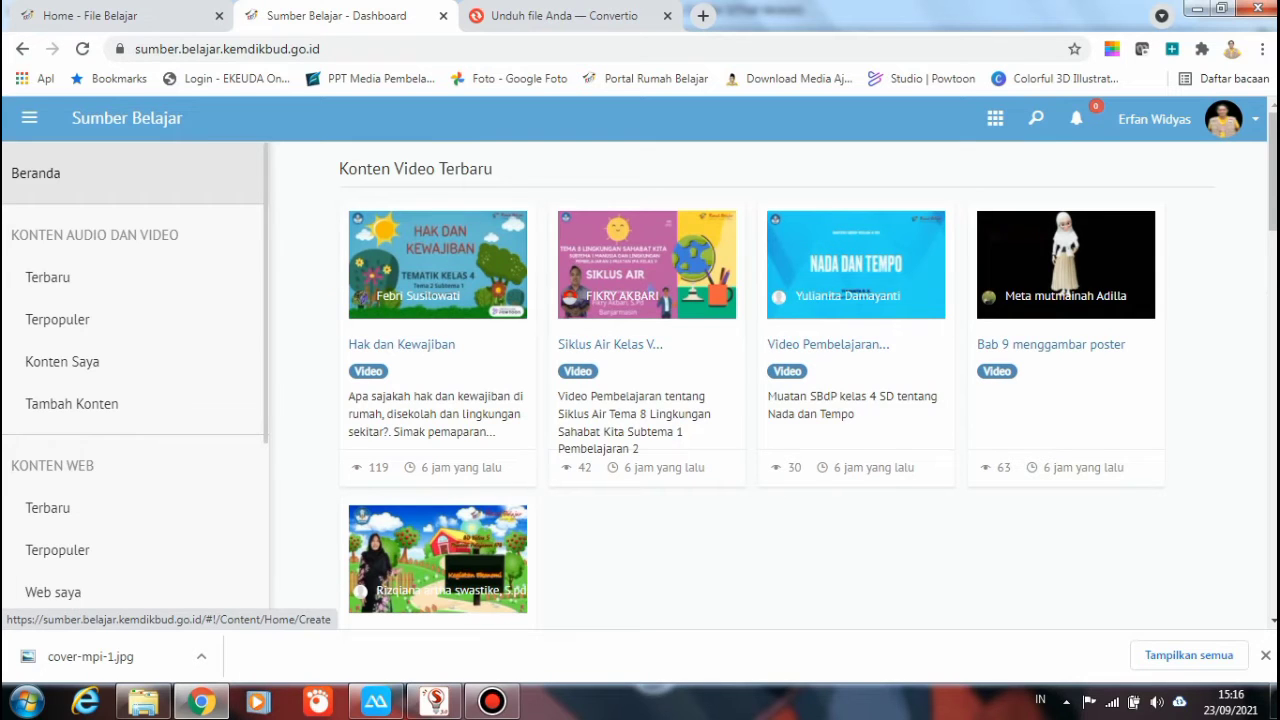
{"action": "scroll", "coordinate": [136, 400], "scroll_direction": "down", "scroll_amount": 2}
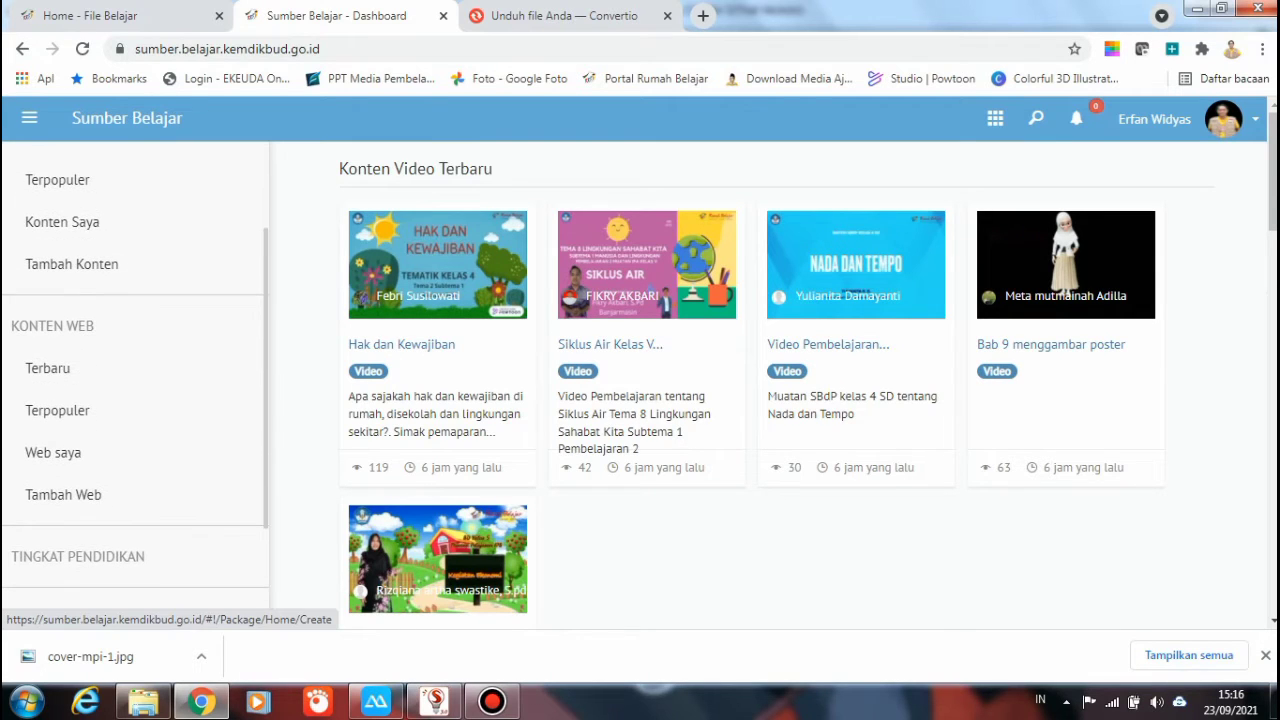
{"action": "left_click", "coordinate": [63, 494]}
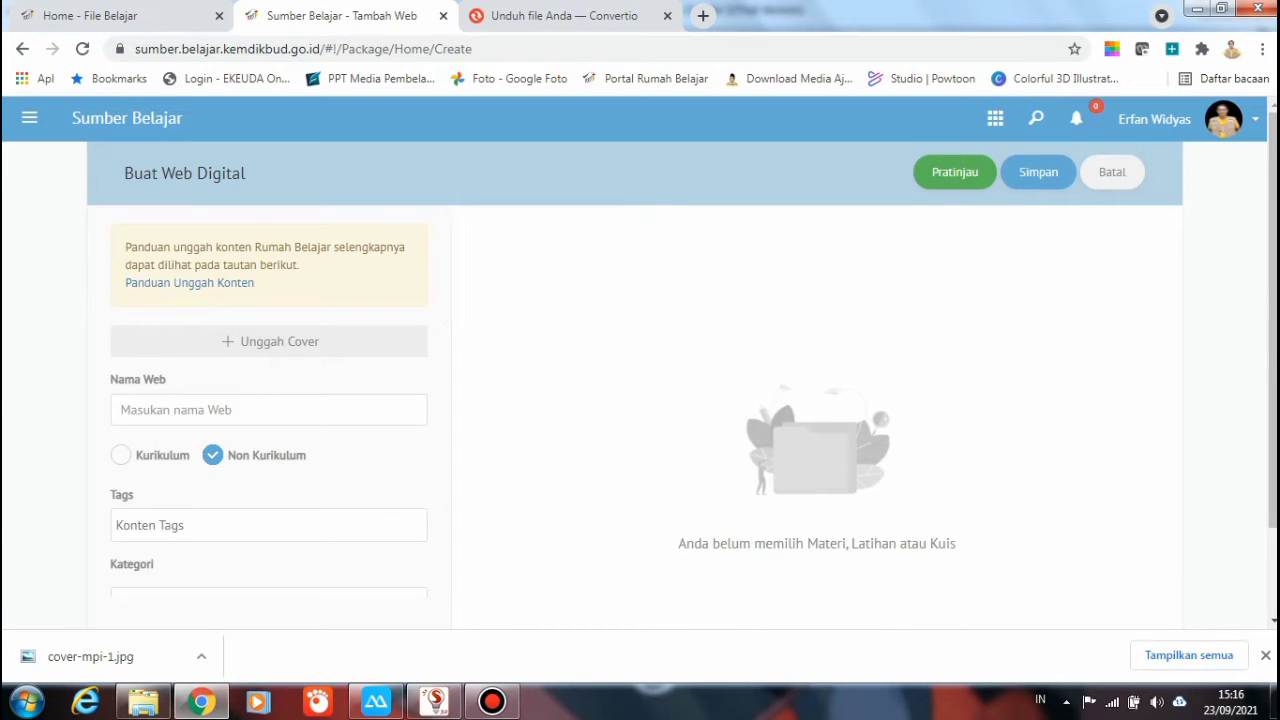
Upload cover-mpi-1 from the G: drive's ASET MPI 2021 folder as the cover image
{"action": "left_click", "coordinate": [268, 341]}
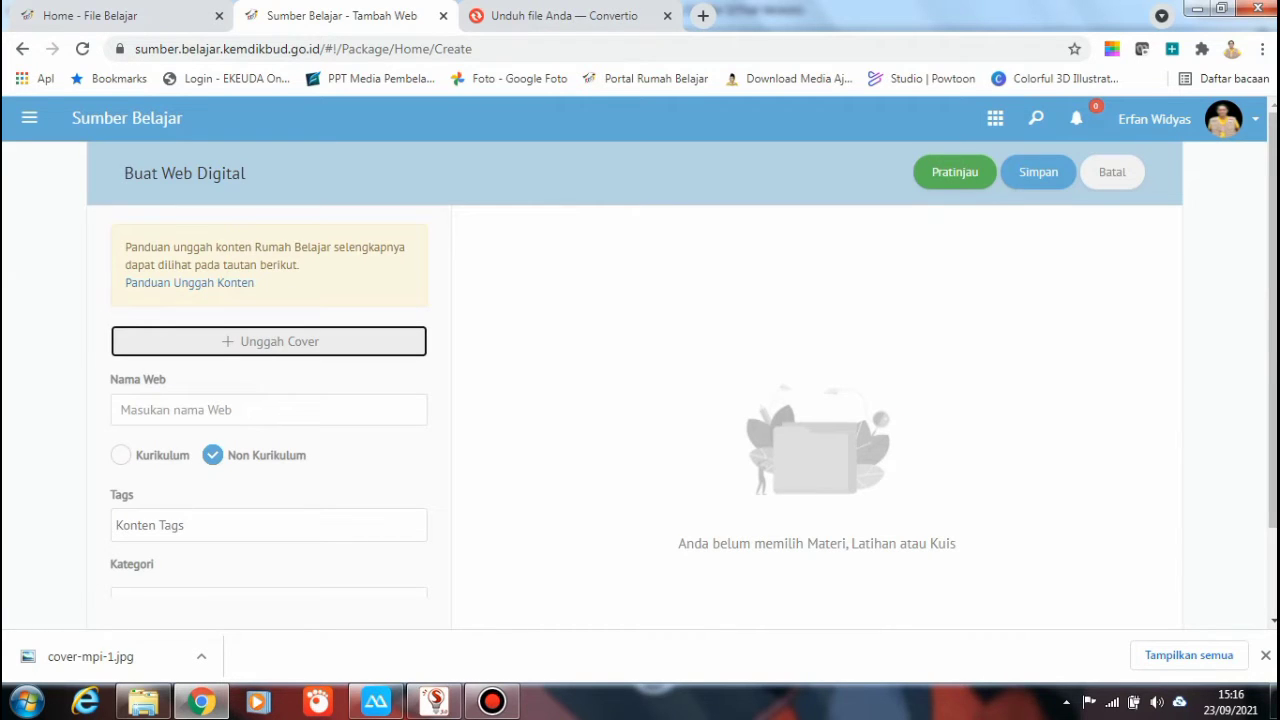
{"action": "key", "text": "Return"}
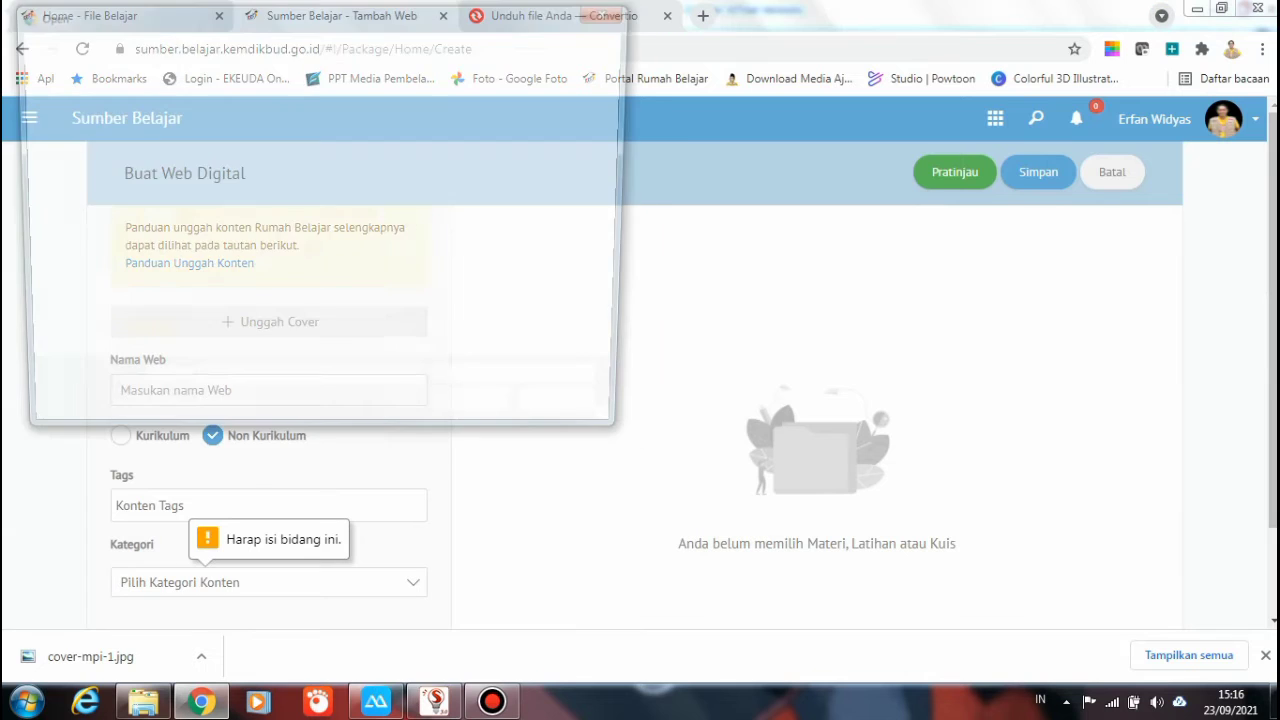
{"action": "scroll", "coordinate": [80, 300], "scroll_direction": "down", "scroll_amount": 2}
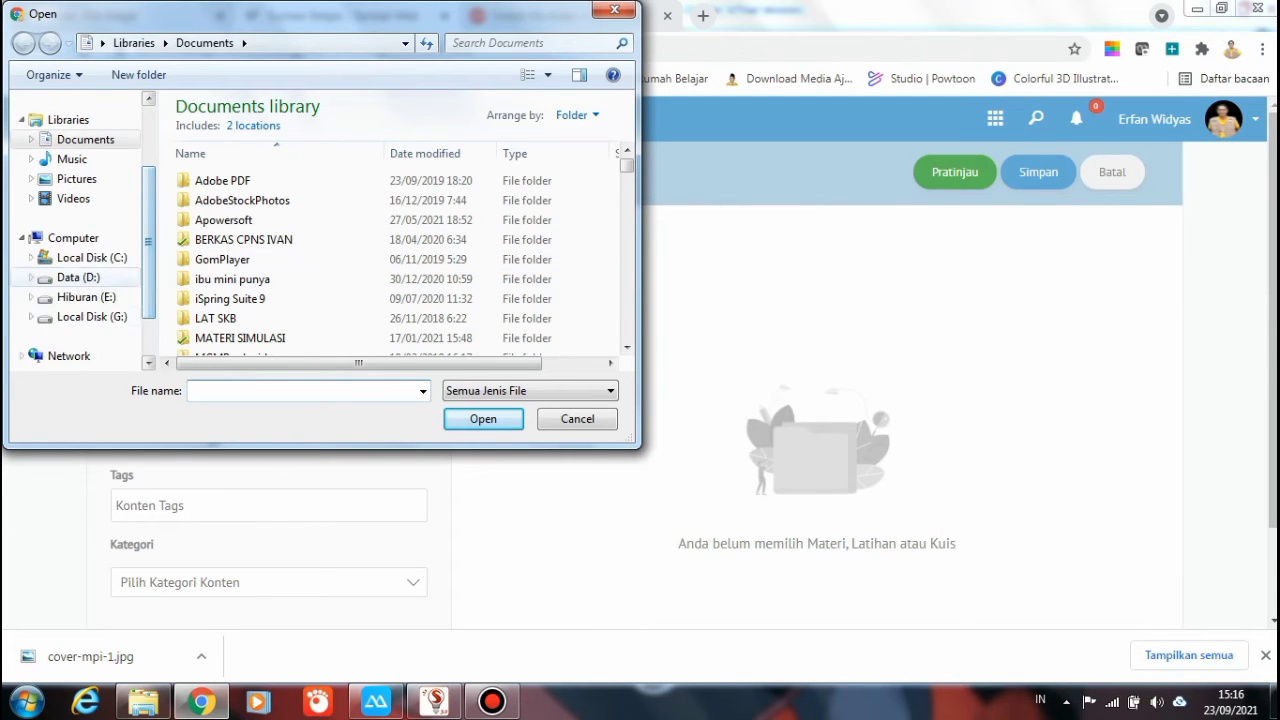
{"action": "left_click", "coordinate": [92, 316]}
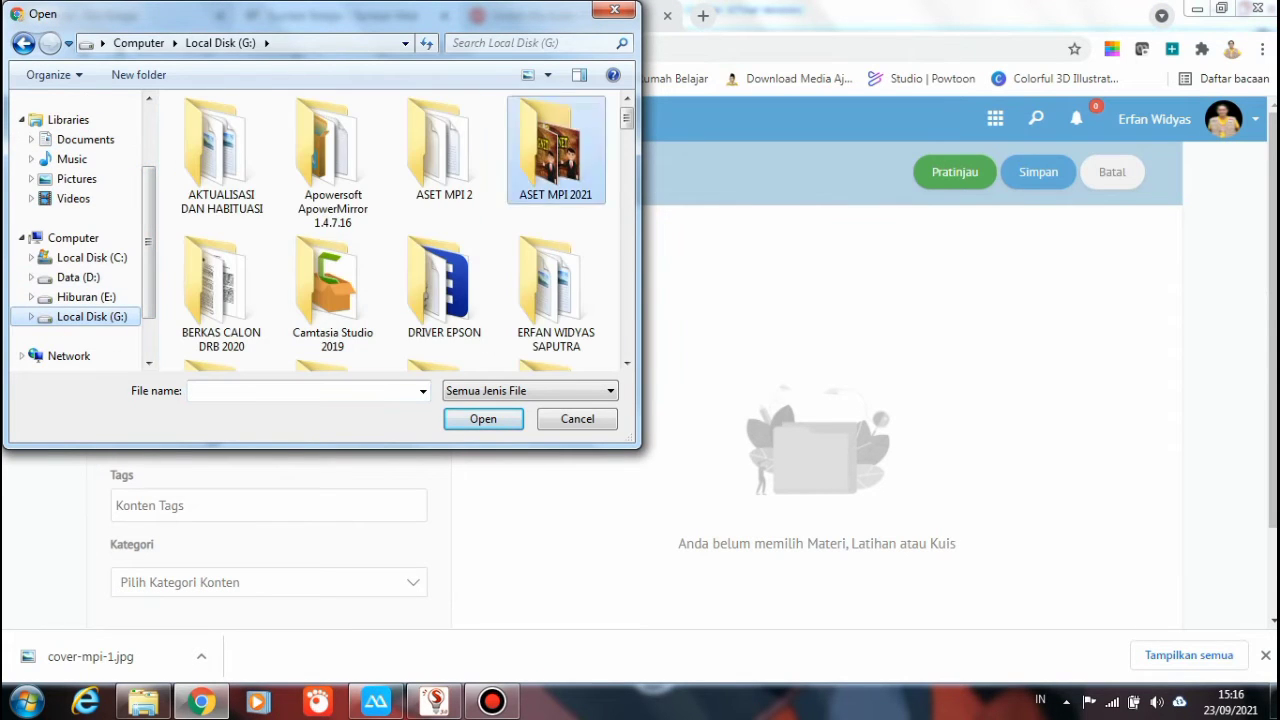
{"action": "double_click", "coordinate": [556, 150]}
{"action": "scroll", "coordinate": [405, 231], "scroll_direction": "down", "scroll_amount": 3}
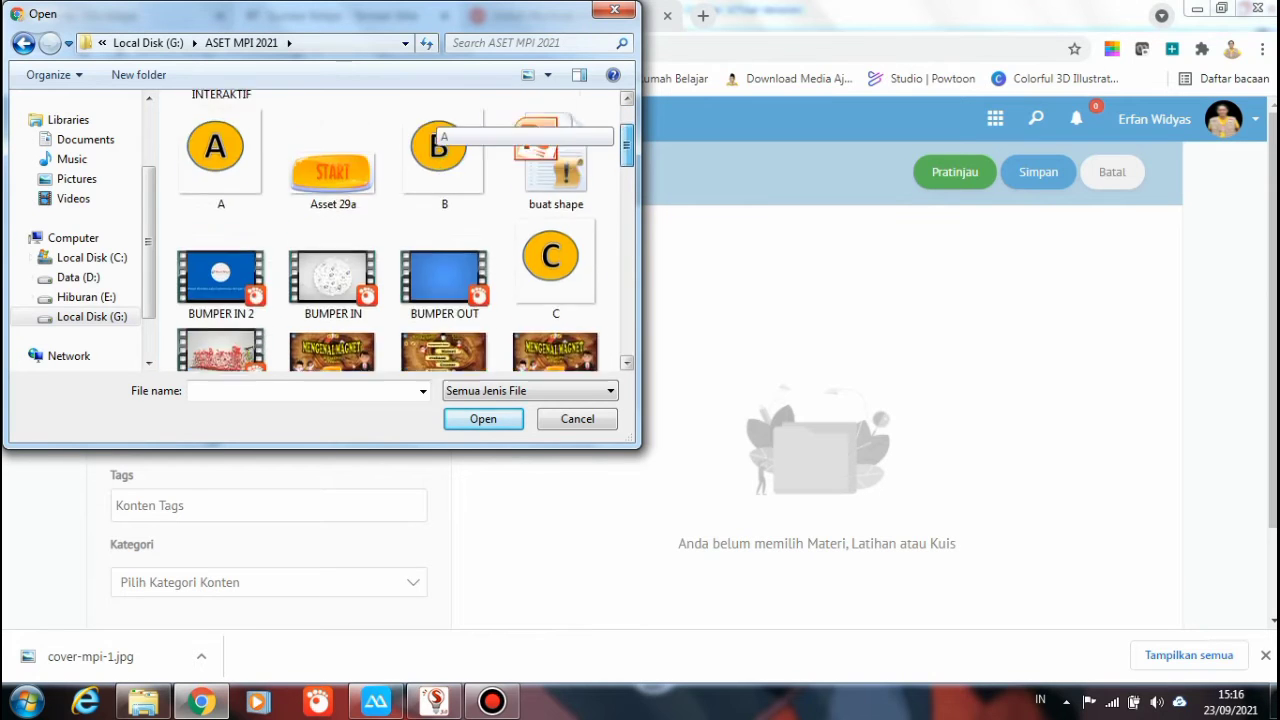
{"action": "double_click", "coordinate": [555, 205]}
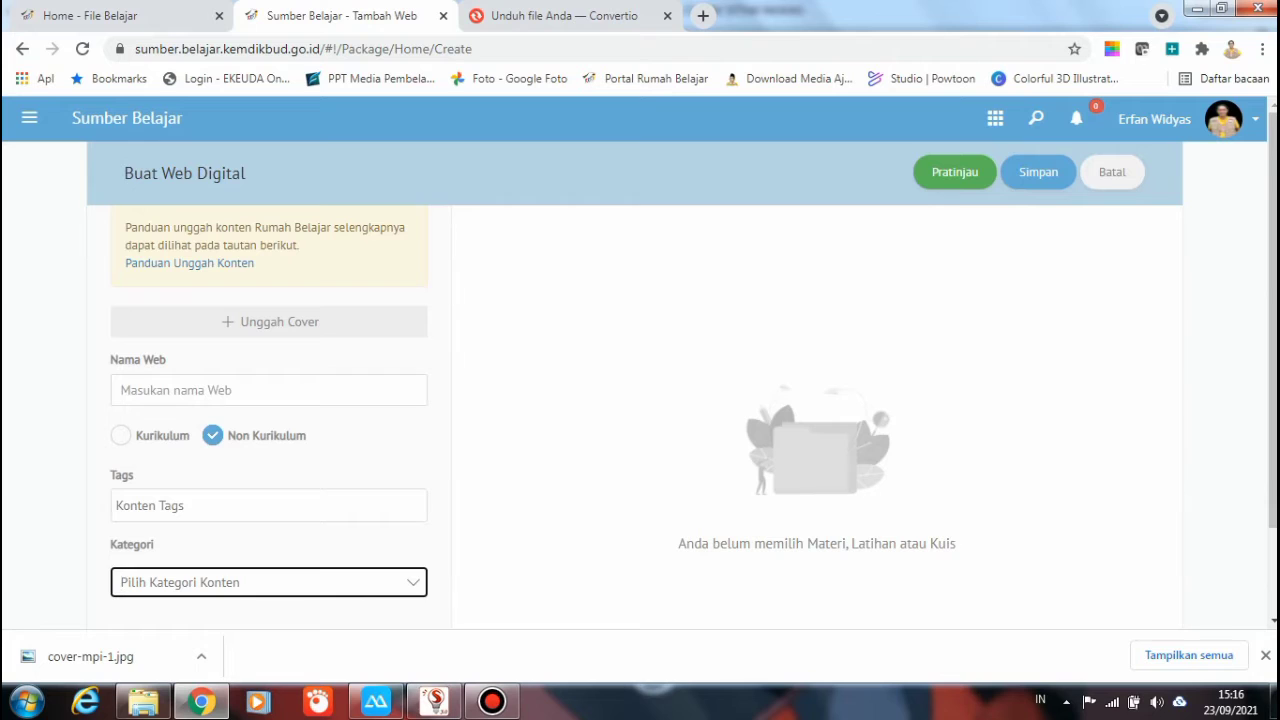
Name the resource 'Mengenal Magnet Kelas 6' and mark it as Kurikulum content
{"action": "left_click", "coordinate": [268, 390]}
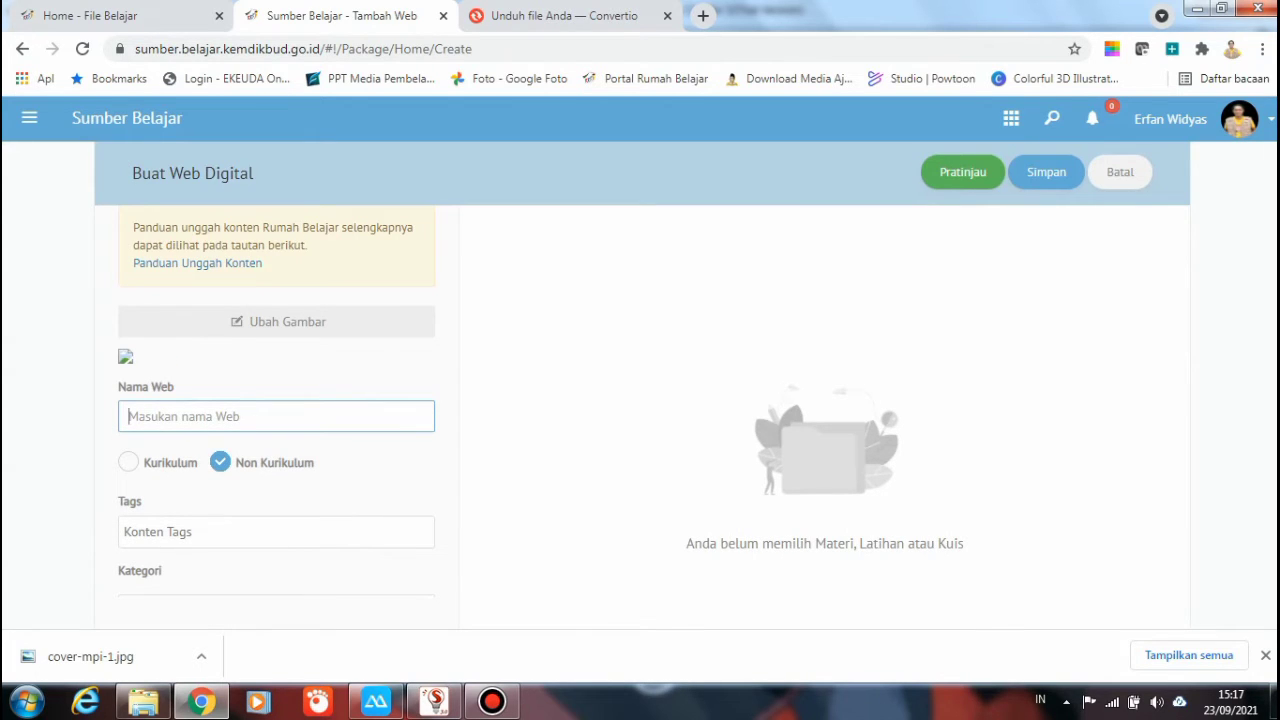
{"action": "type", "text": "Mengenal "}
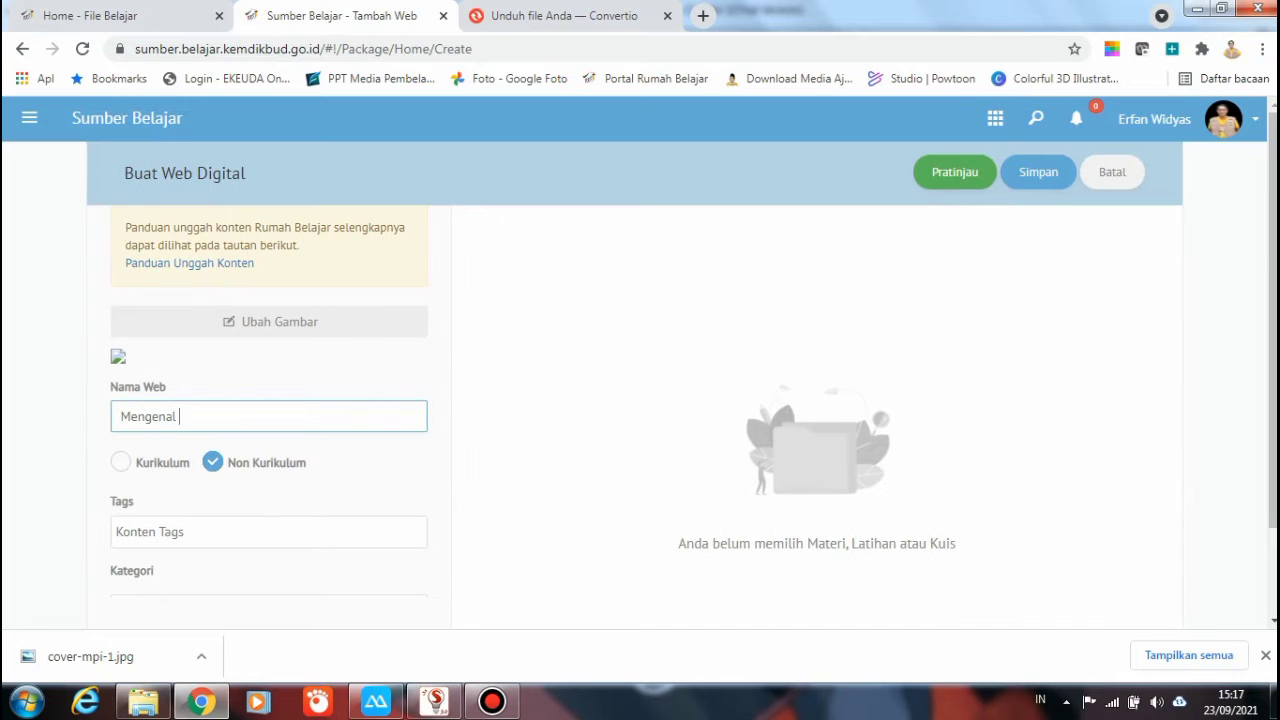
{"action": "type", "text": "Magnet Kelas 6"}
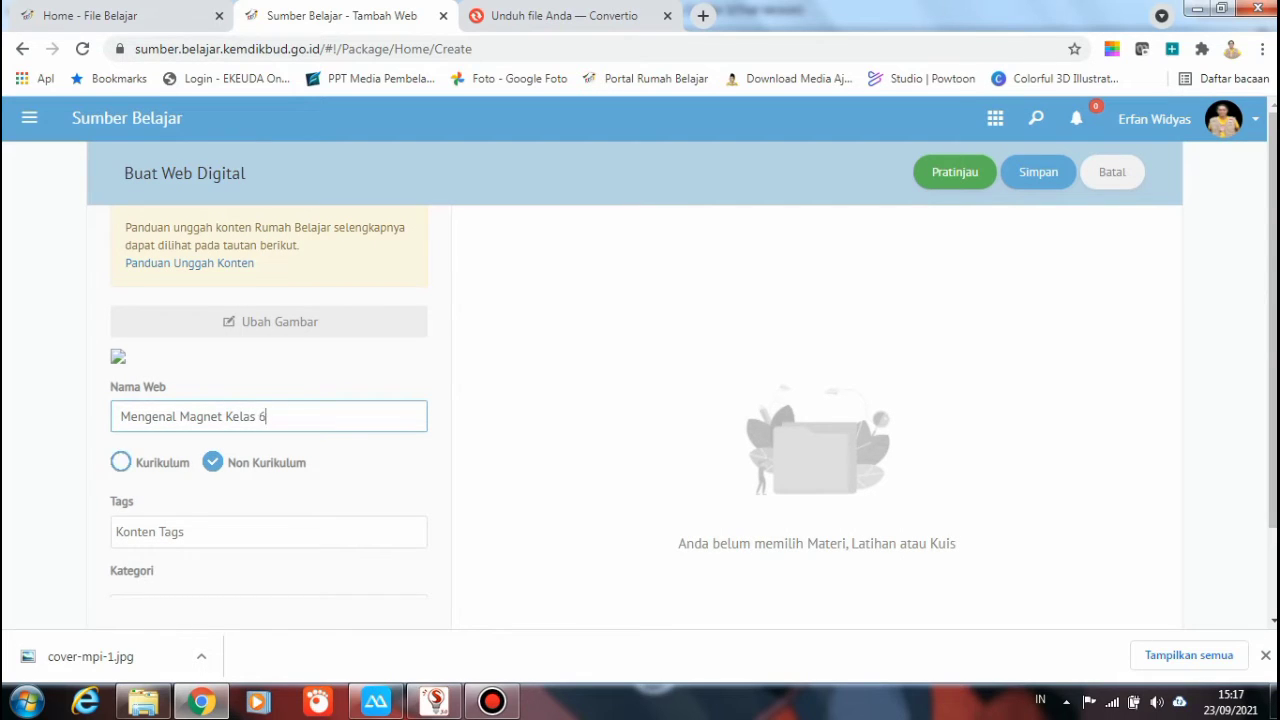
{"action": "left_click", "coordinate": [120, 462]}
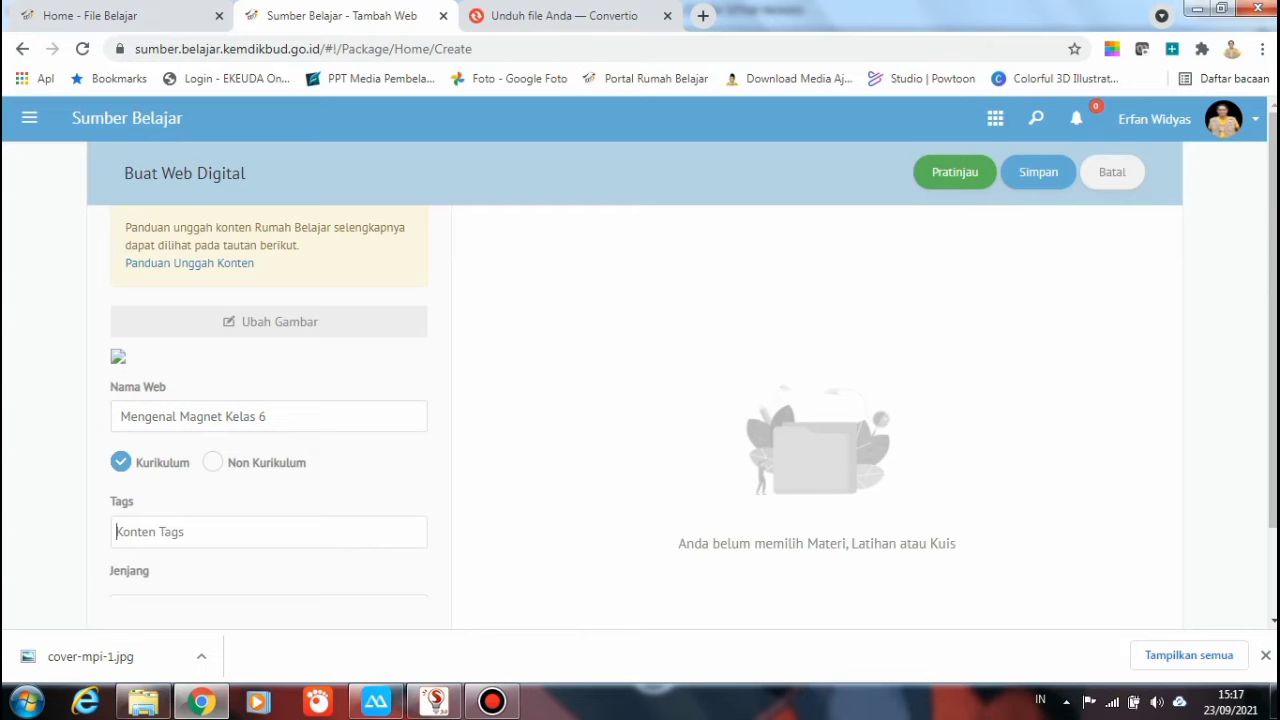
Add the tag magnetis and set the education level to SD
{"action": "type", "text": "magnet "}
{"action": "type", "text": "kelas"}
{"action": "key", "text": "BackSpace"}
{"action": "key", "text": "BackSpace"}
{"action": "key", "text": "BackSpace"}
{"action": "key", "text": "BackSpace"}
{"action": "key", "text": "BackSpace"}
{"action": "type", "text": "is"}
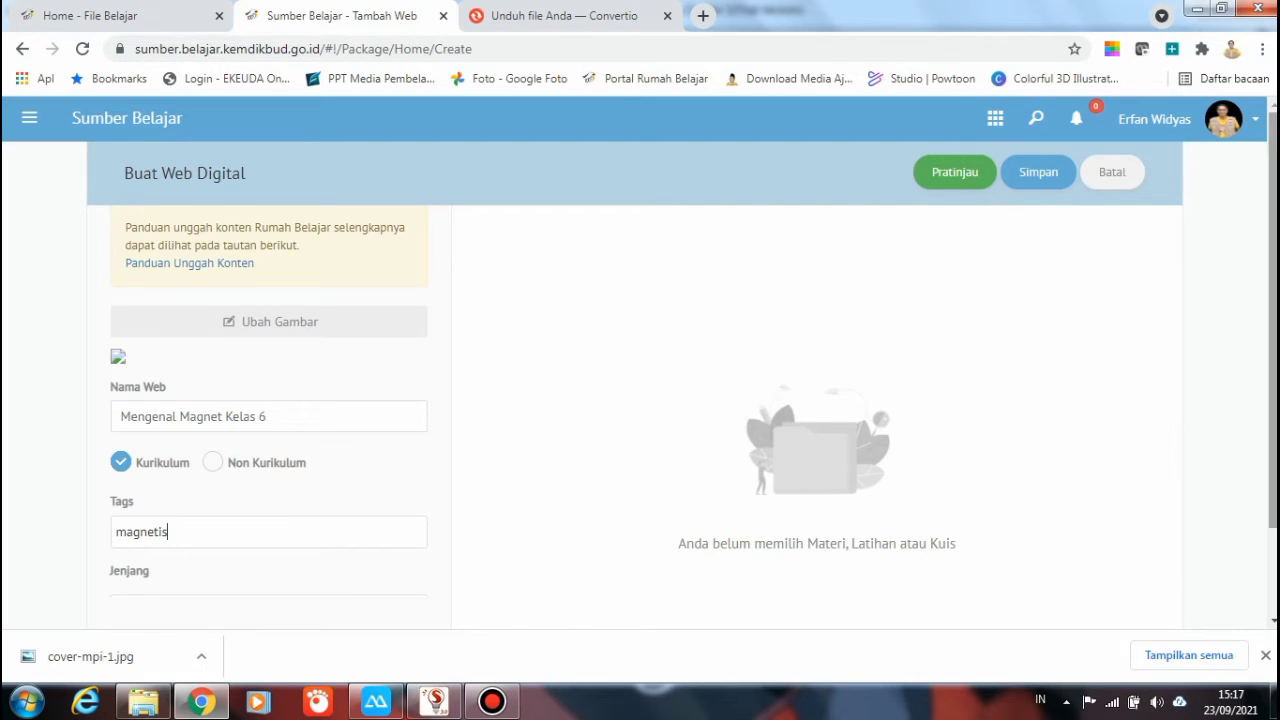
{"action": "scroll", "coordinate": [768, 400], "scroll_direction": "down", "scroll_amount": 2}
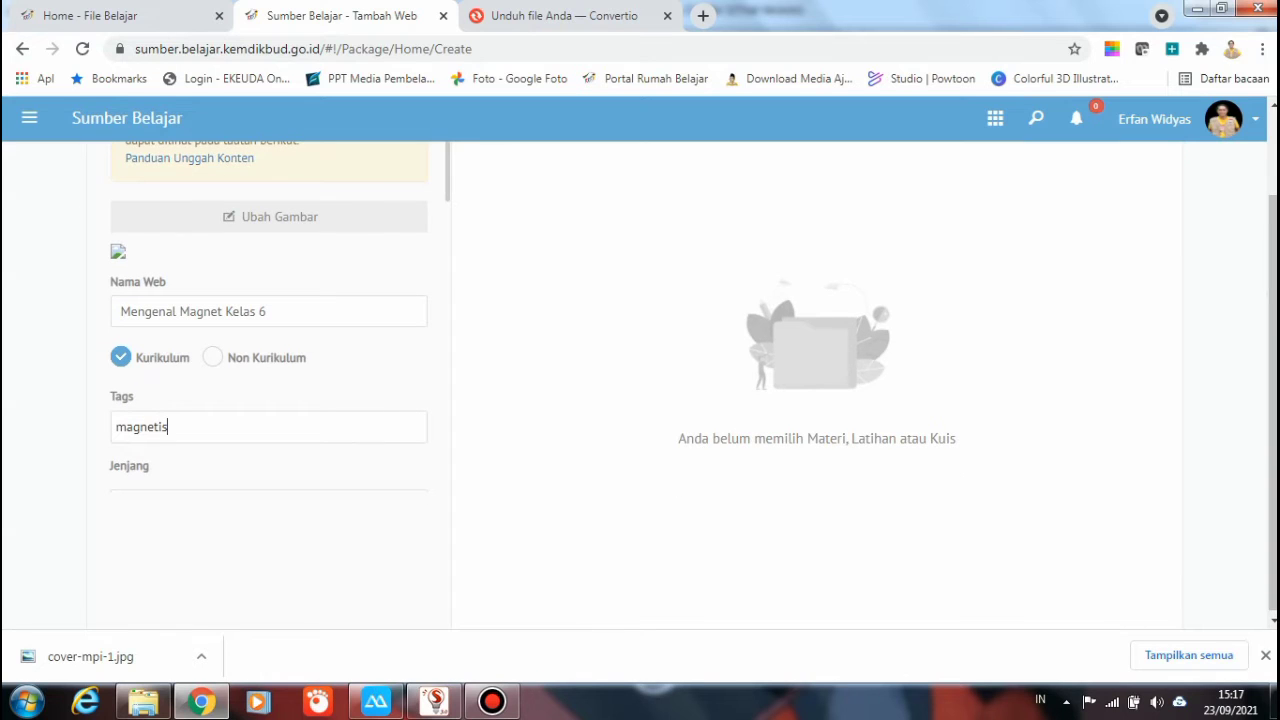
{"action": "scroll", "coordinate": [269, 315], "scroll_direction": "down", "scroll_amount": 3}
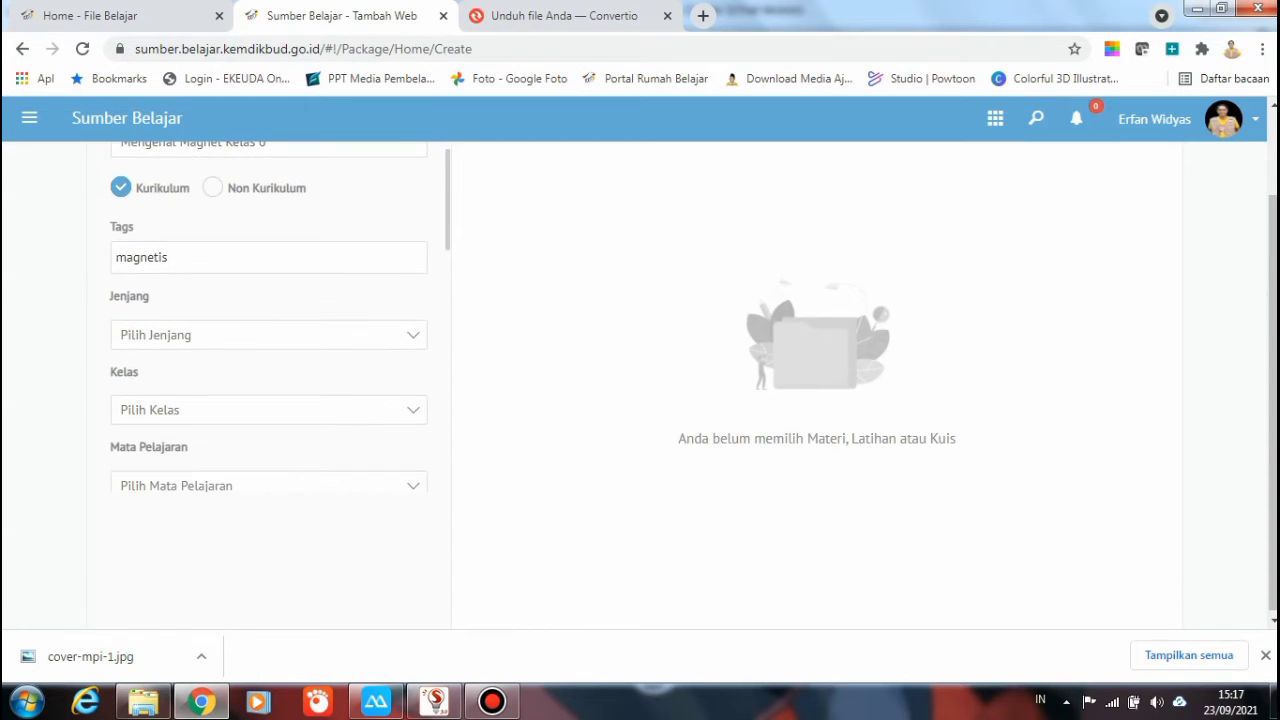
{"action": "key", "text": "Tab"}
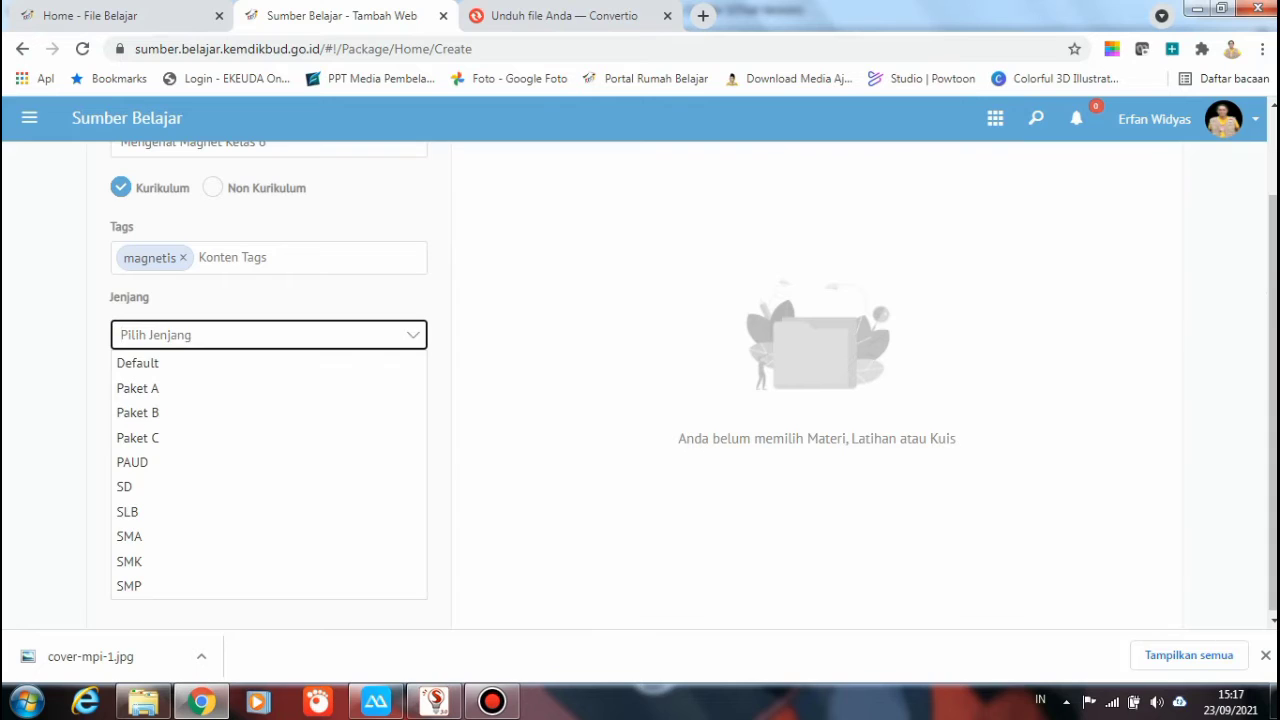
{"action": "key", "text": "Down"}
{"action": "key", "text": "Down"}
{"action": "key", "text": "Down"}
{"action": "key", "text": "Down"}
{"action": "key", "text": "Down"}
{"action": "key", "text": "Return"}
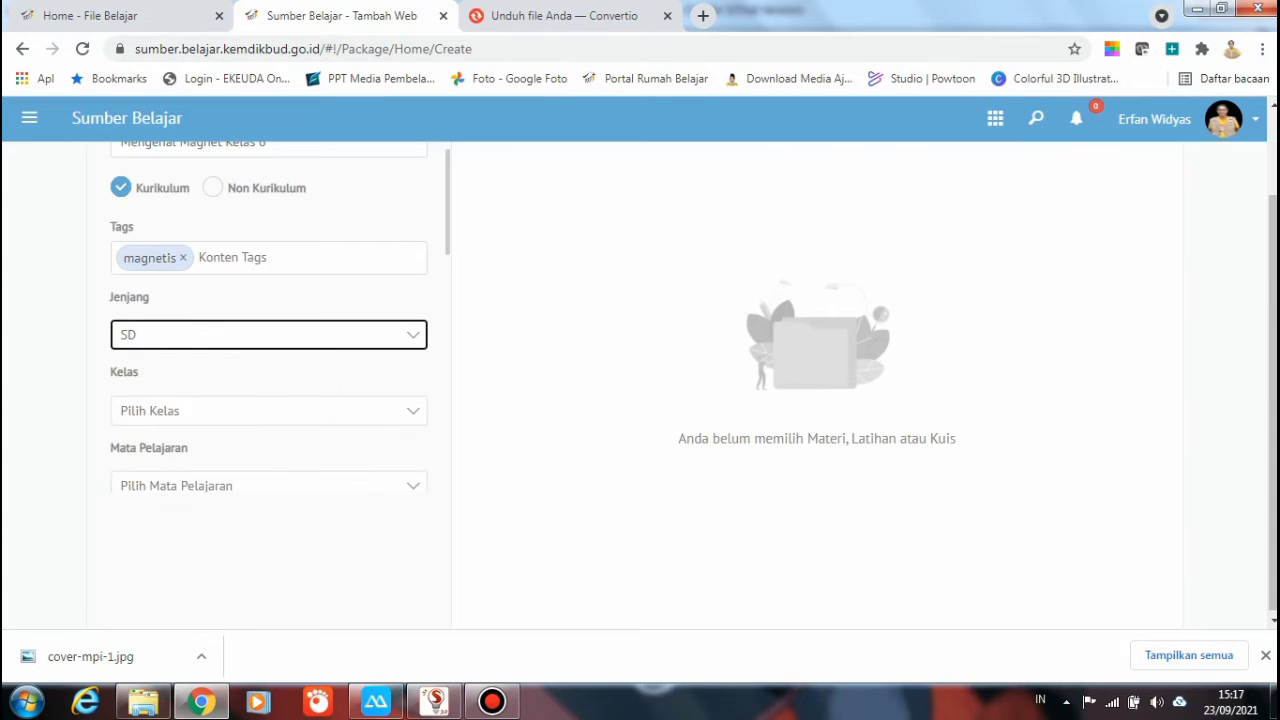
Replace a mistaken combined tag with a separate kelas 6 tag
{"action": "type", "text": "kelas"}
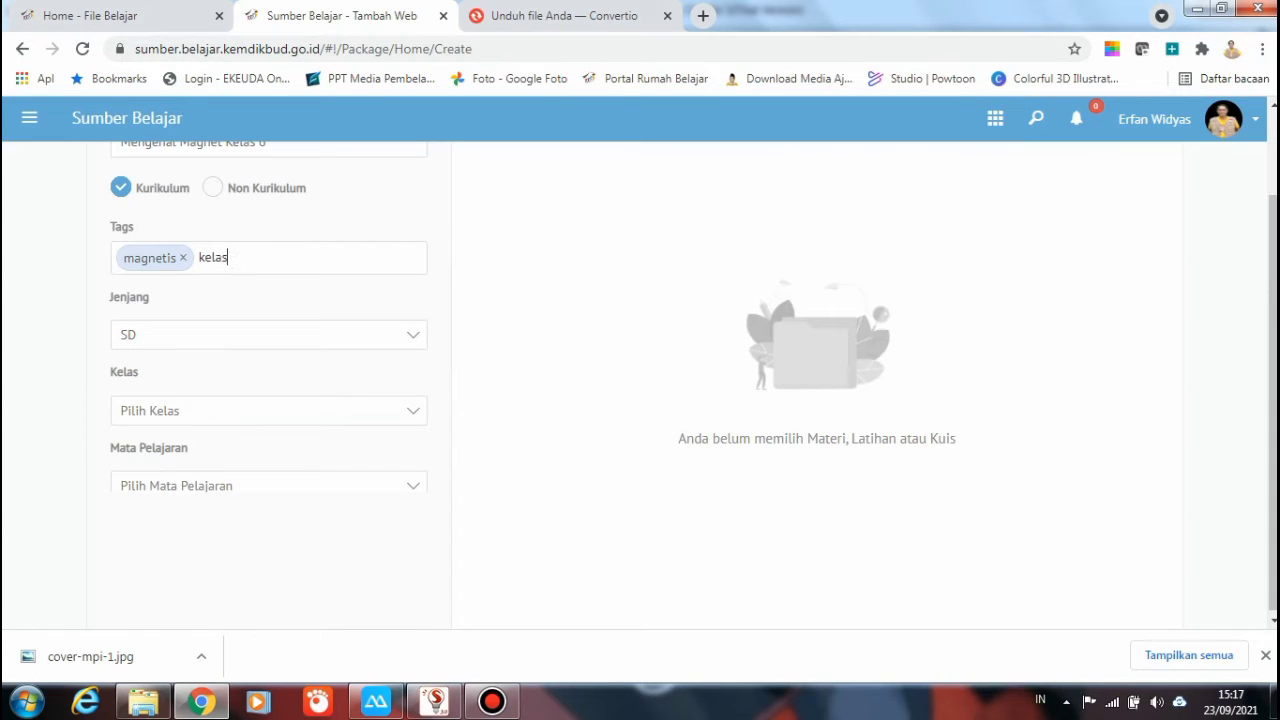
{"action": "type", "text": "6 tema5 semest"}
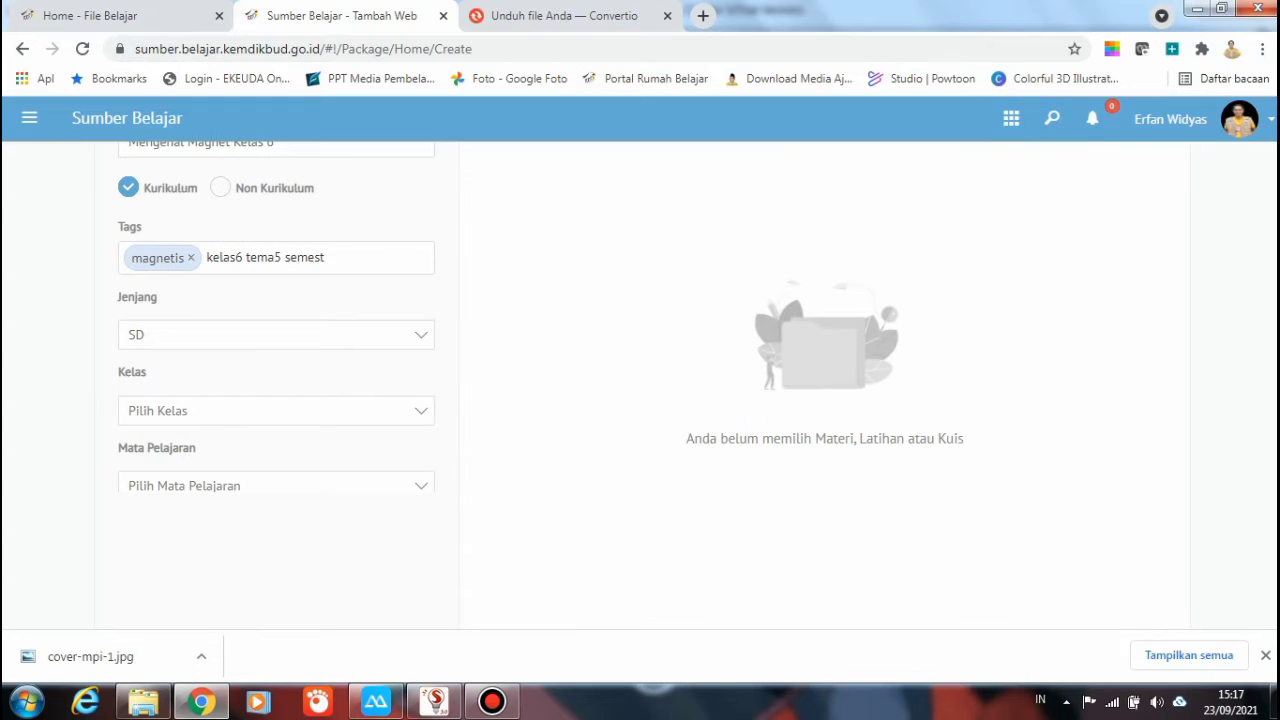
{"action": "type", "text": "er1 ipa sc"}
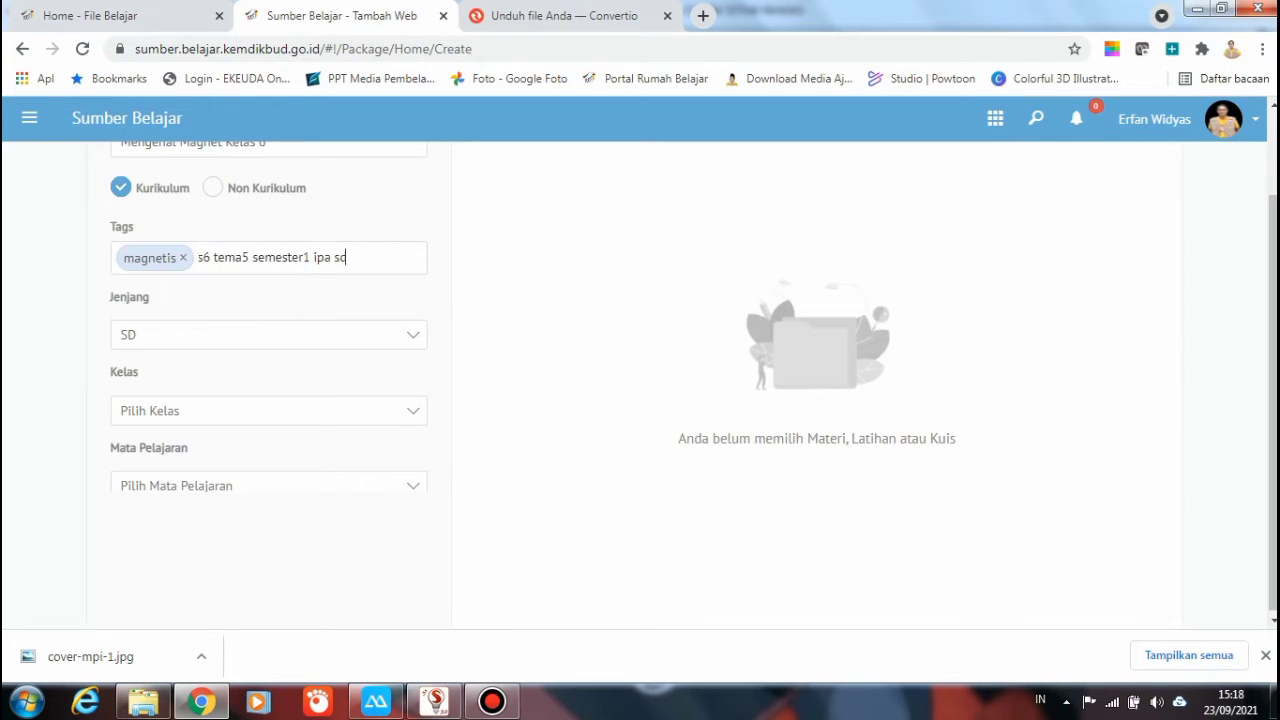
{"action": "key", "text": "BackSpace"}
{"action": "type", "text": "d"}
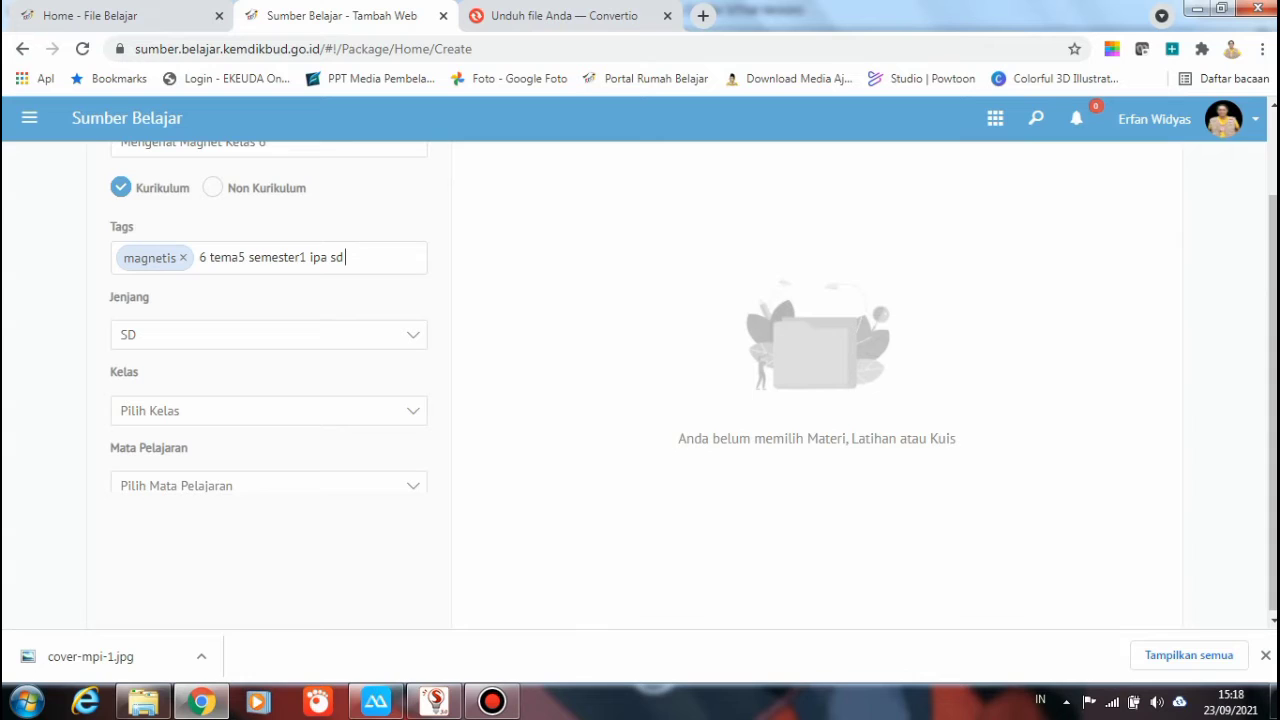
{"action": "key", "text": "Return"}
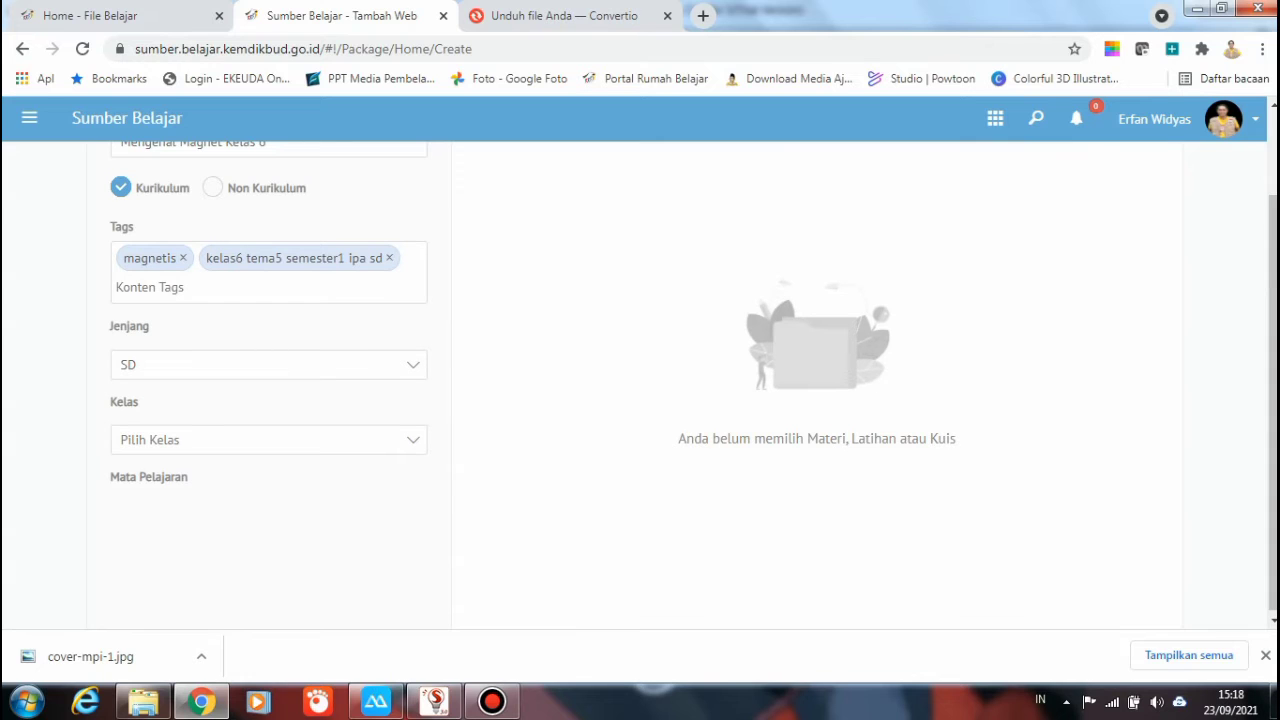
{"action": "key", "text": "BackSpace"}
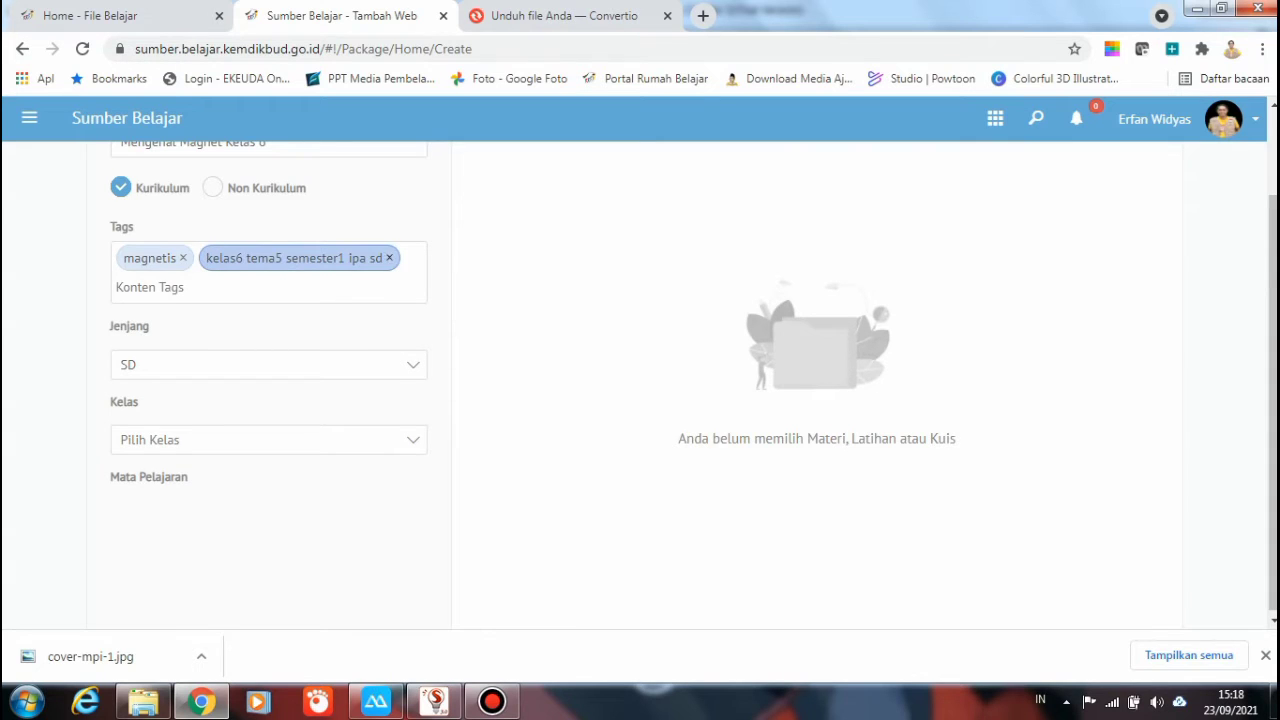
{"action": "key", "text": "BackSpace"}
{"action": "type", "text": "kelas "}
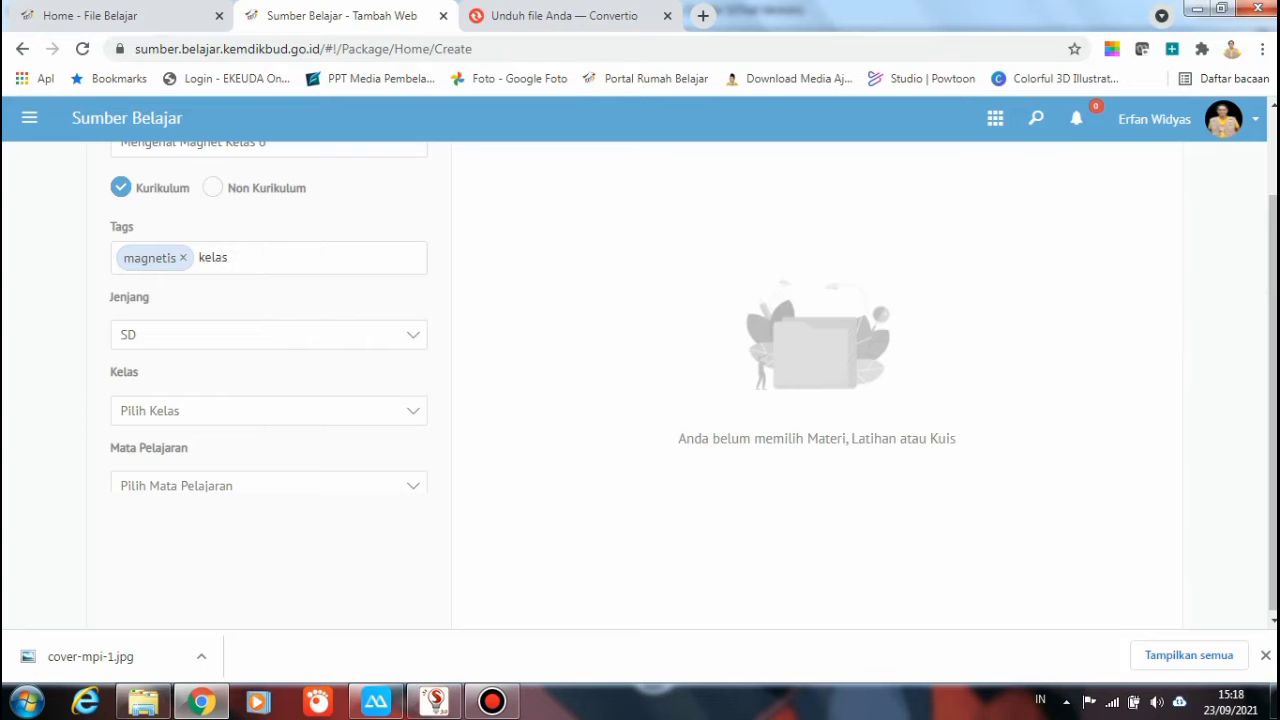
{"action": "type", "text": "6"}
{"action": "key", "text": "Return"}
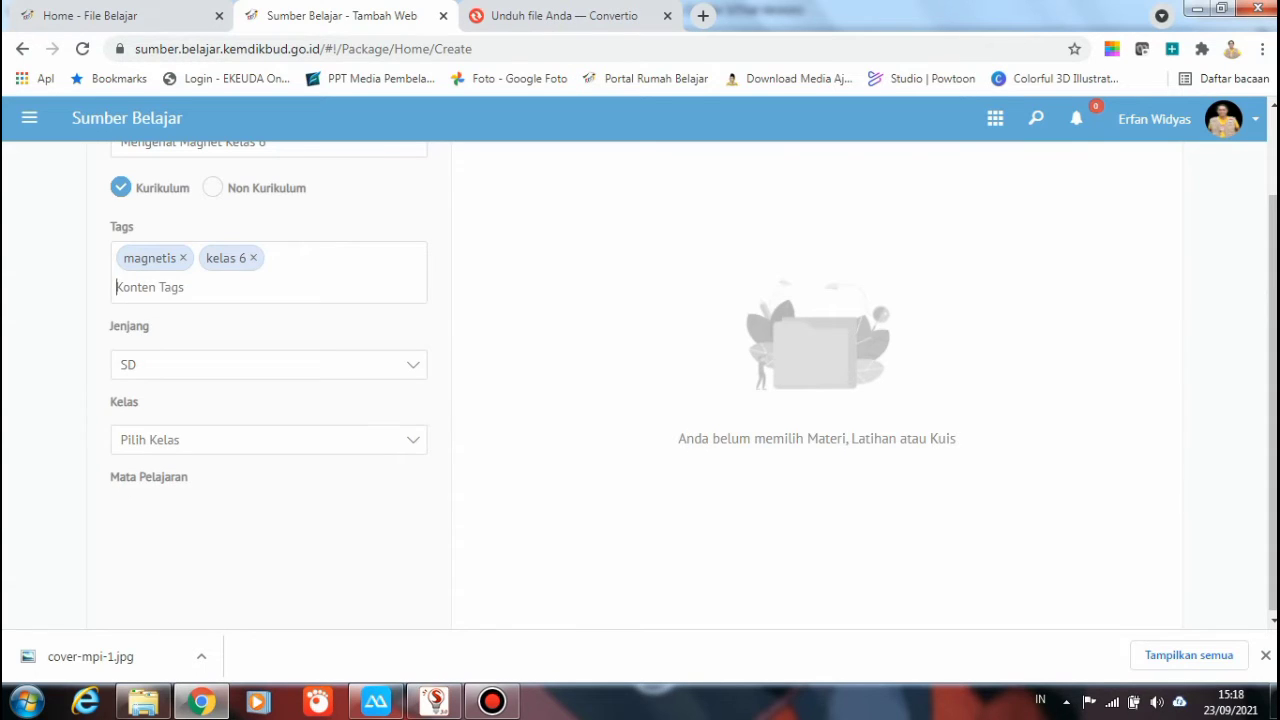
Add the tags semester1, ipa, tema5 and sd
{"action": "type", "text": "semester1"}
{"action": "key", "text": "Return"}
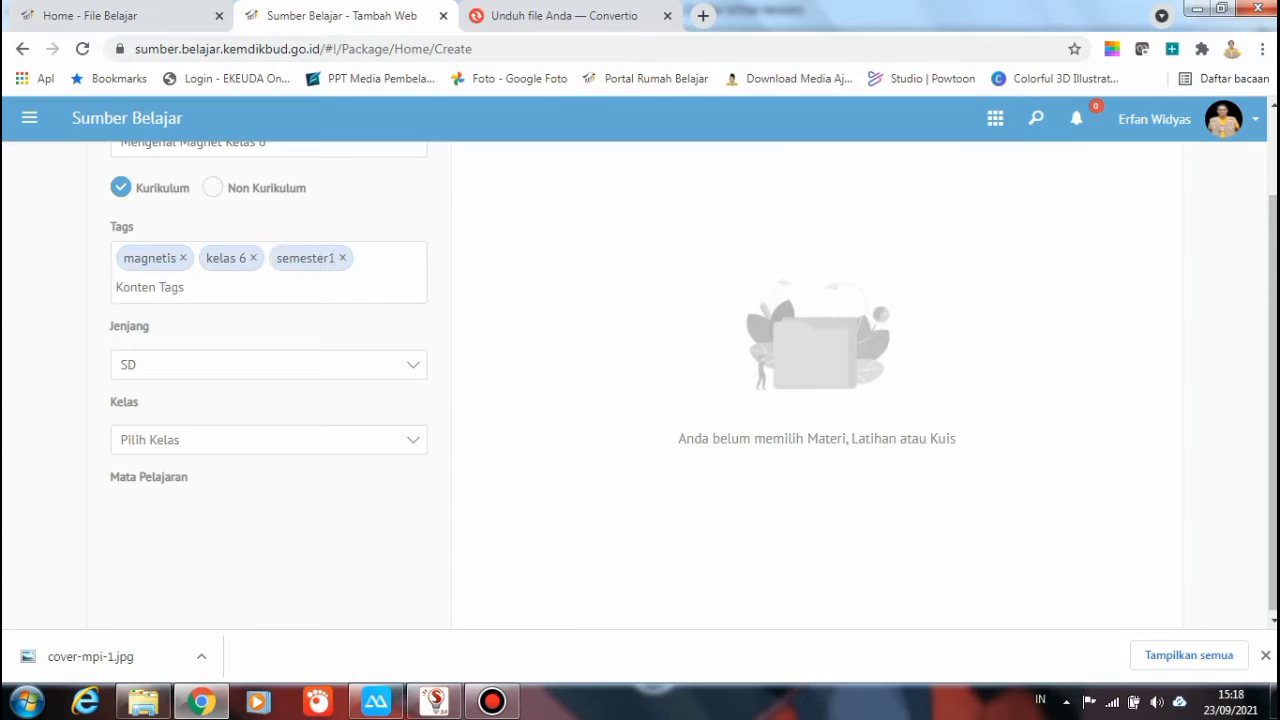
{"action": "type", "text": "ipa"}
{"action": "key", "text": "Return"}
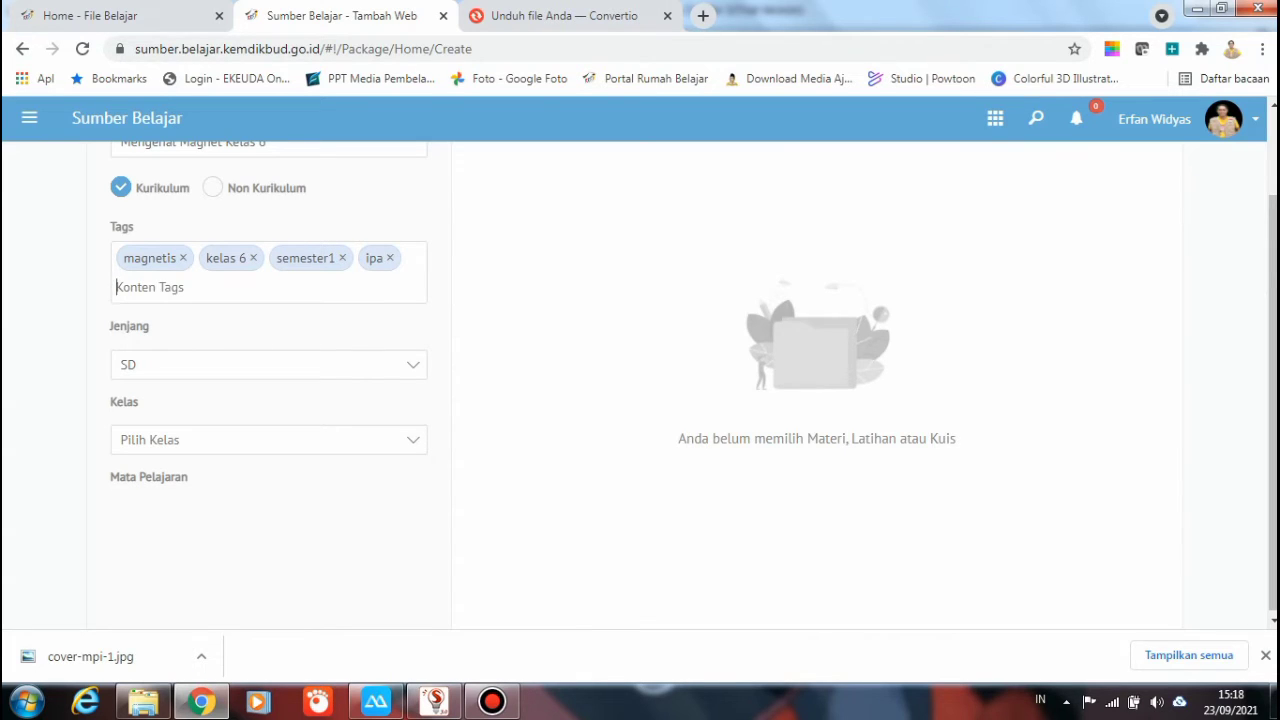
{"action": "type", "text": "tema5"}
{"action": "key", "text": "Return"}
{"action": "type", "text": "sd"}
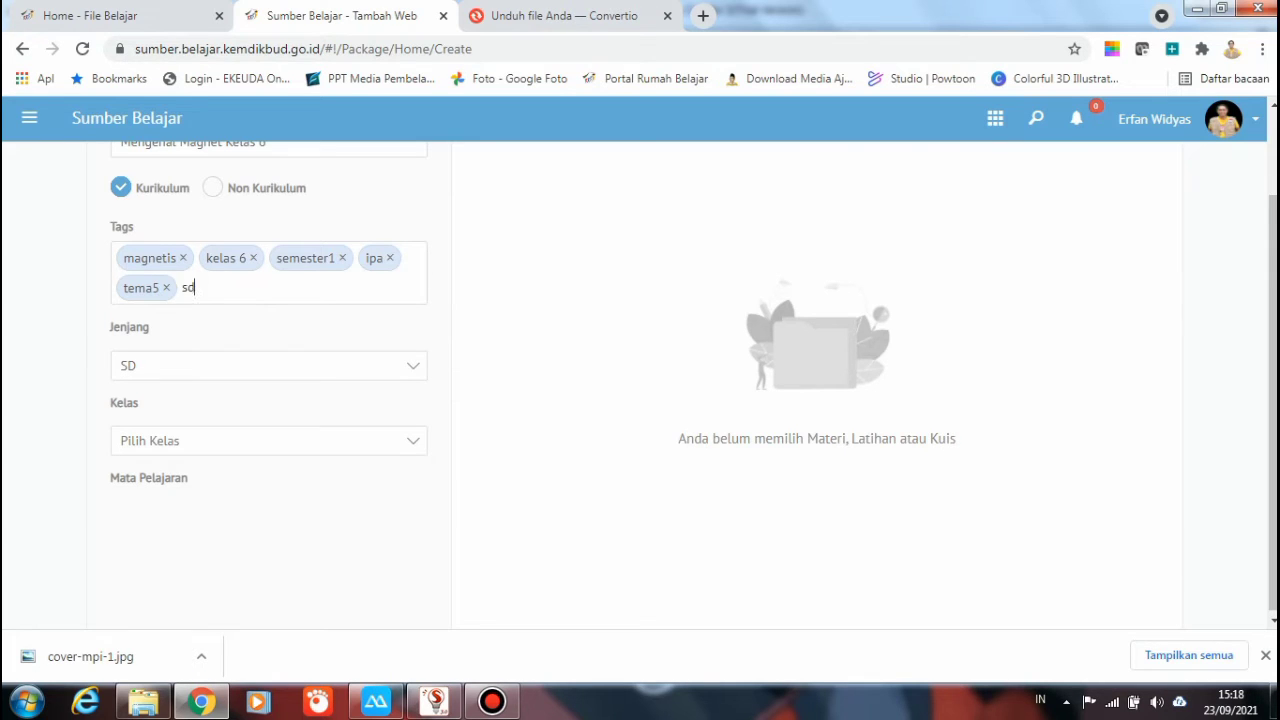
{"action": "key", "text": "Return"}
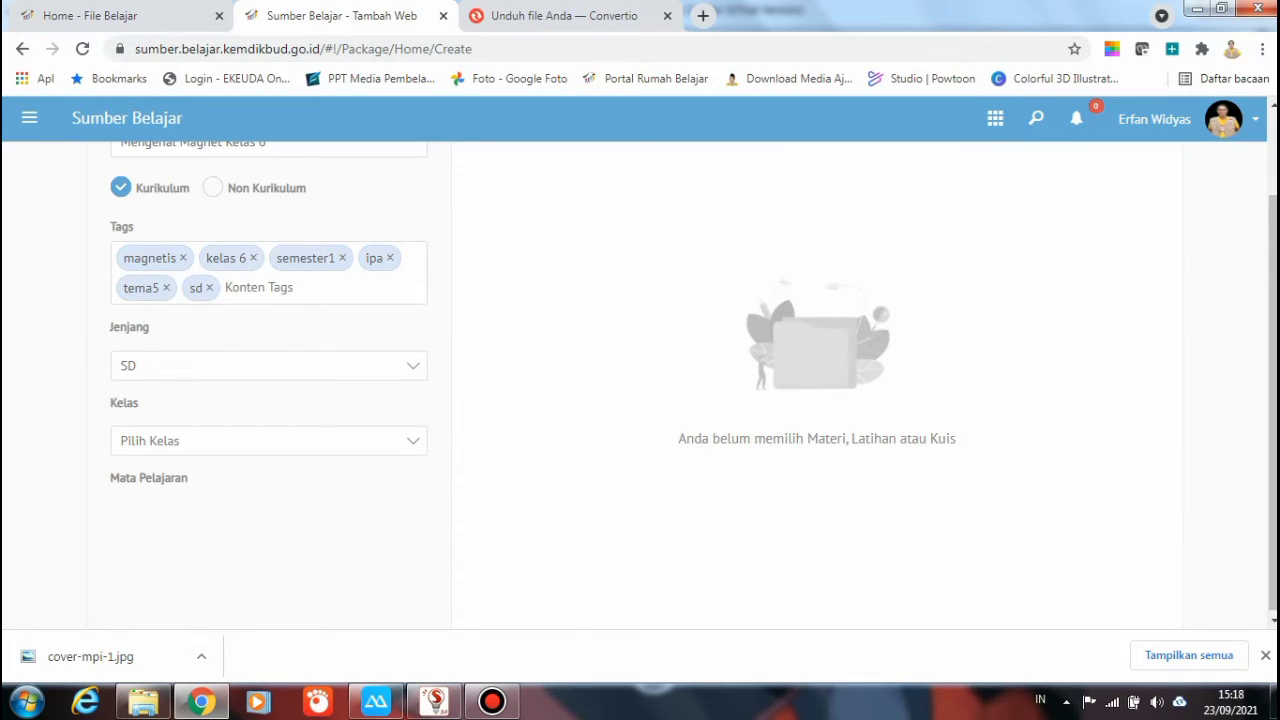
Set Kelas to VI and replace the semester1 and tema5 tags with 'tema 5' and 'semester 1'
{"action": "left_click", "coordinate": [268, 441]}
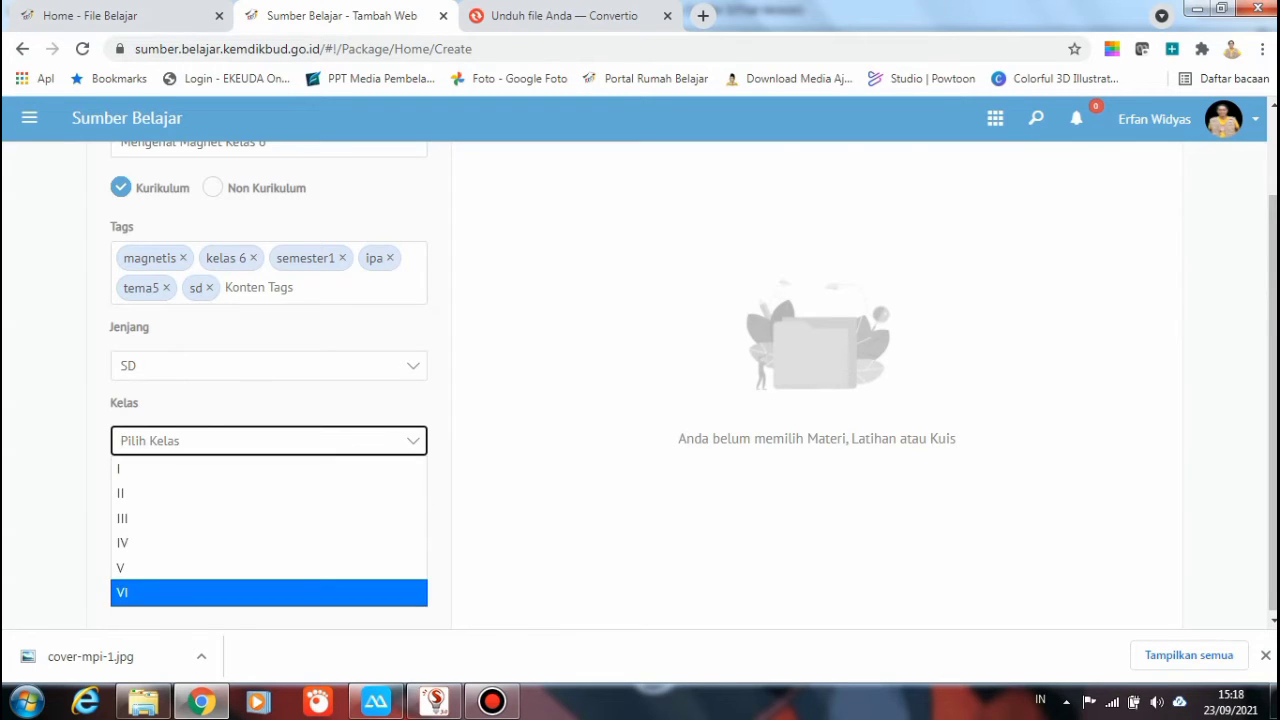
{"action": "left_click", "coordinate": [122, 592]}
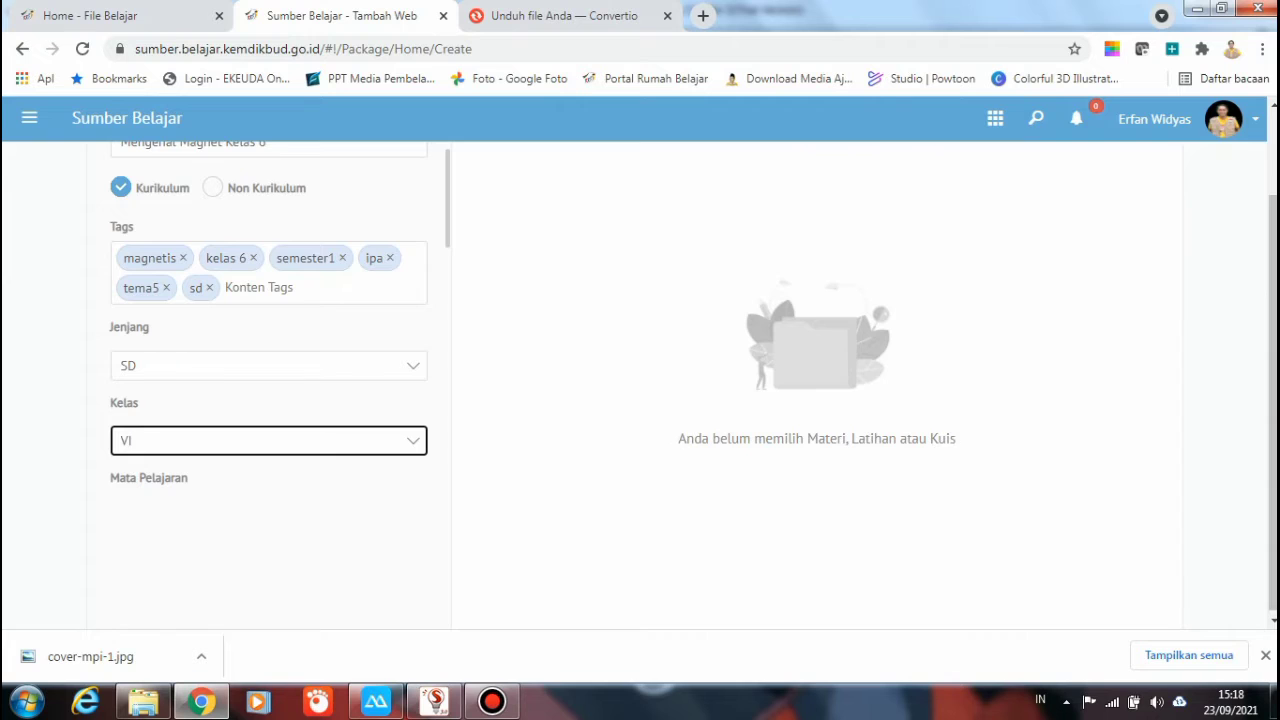
{"action": "left_click", "coordinate": [350, 258]}
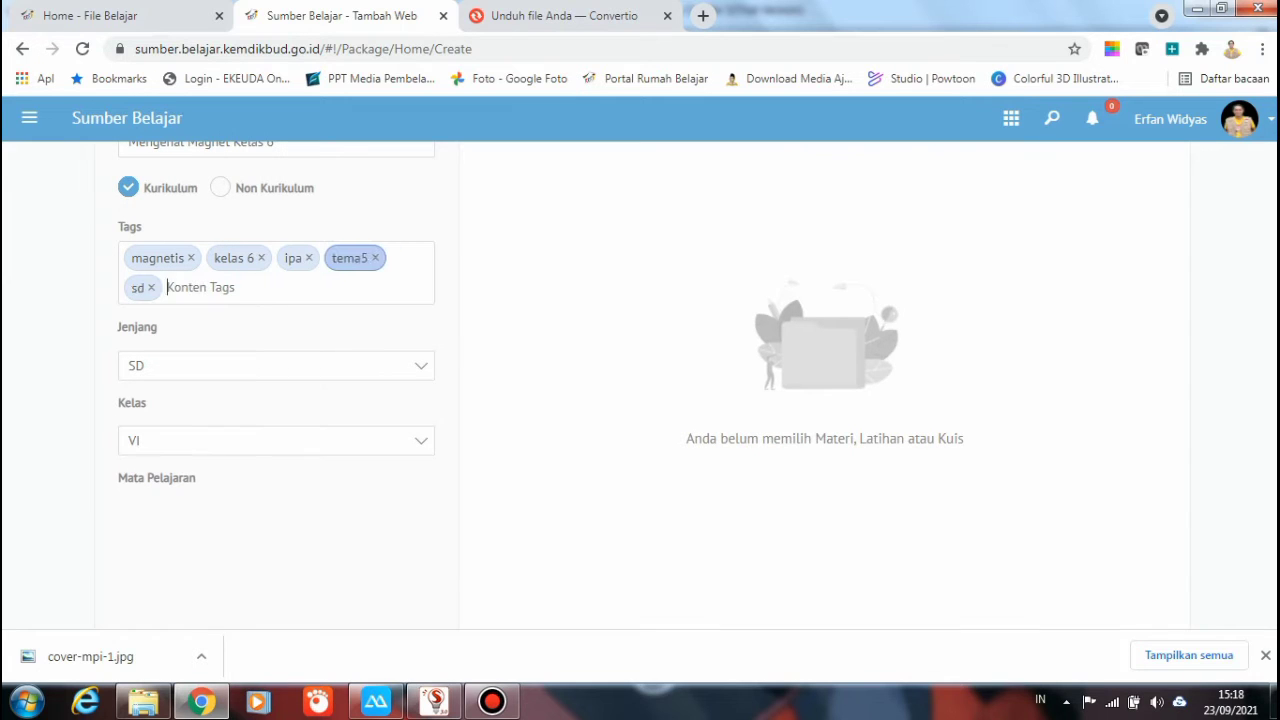
{"action": "left_click", "coordinate": [375, 258]}
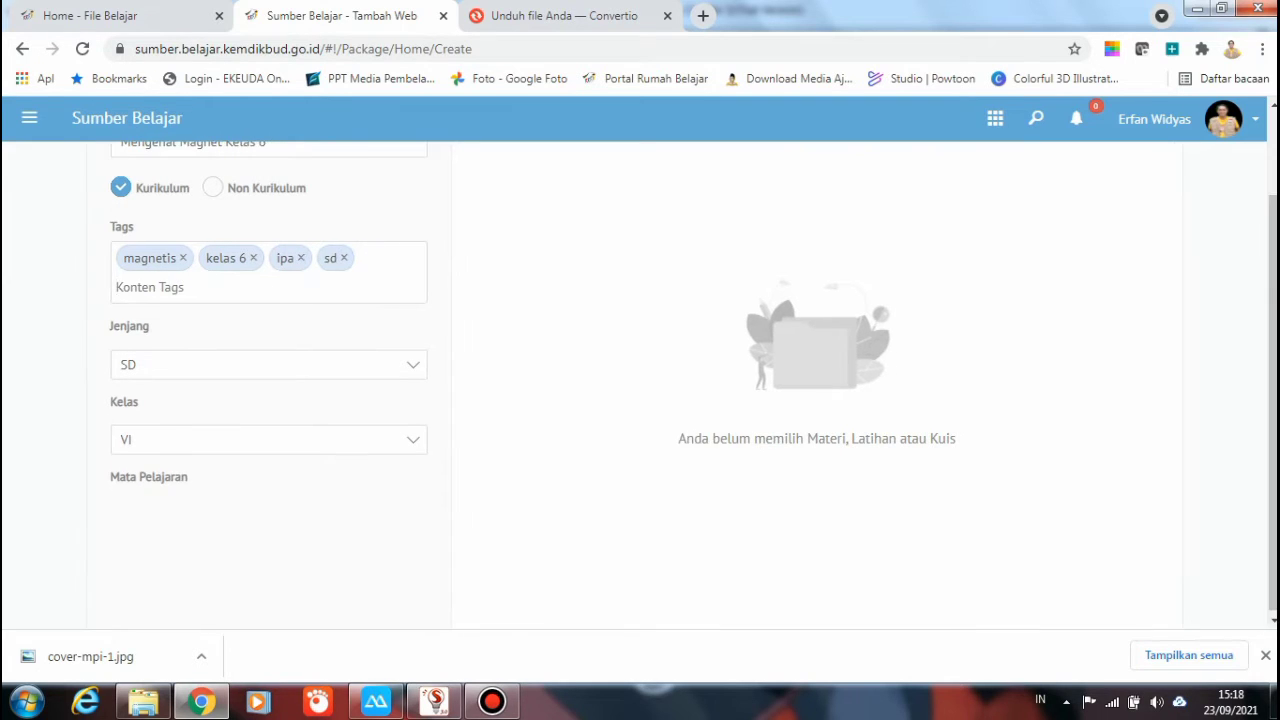
{"action": "type", "text": "tema 5"}
{"action": "key", "text": "Return"}
{"action": "type", "text": "se"}
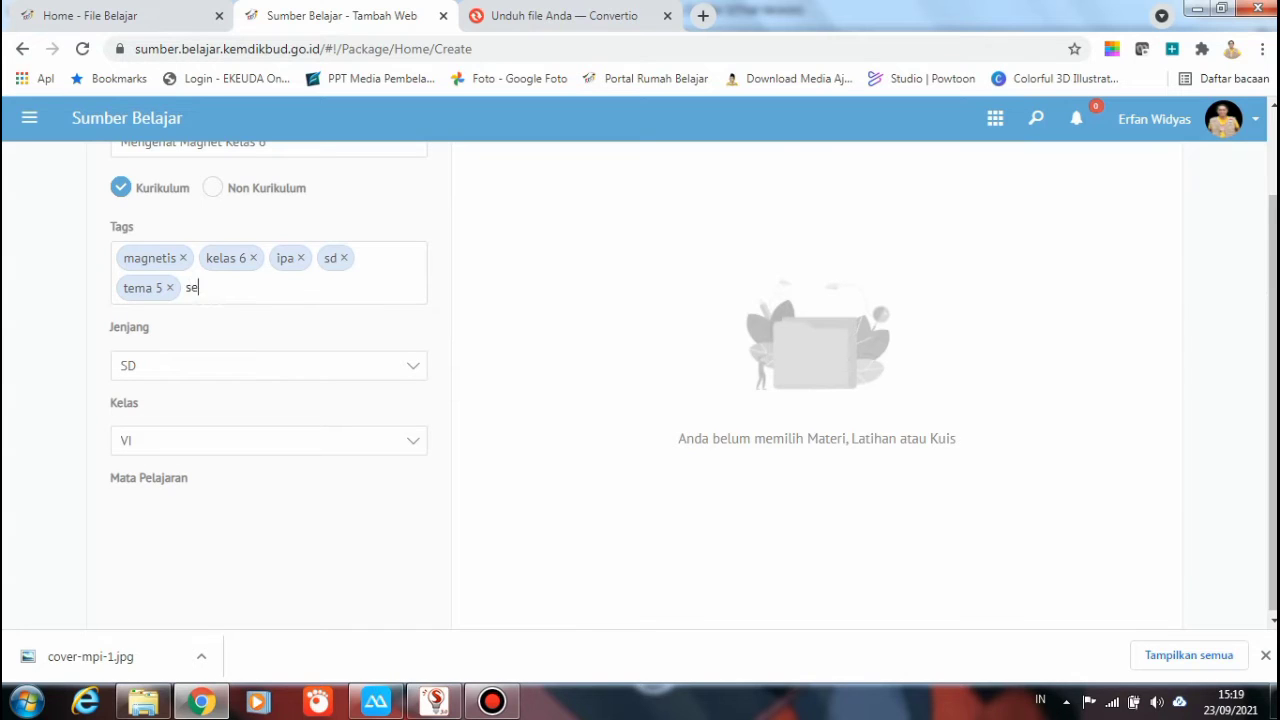
{"action": "type", "text": "mester 1"}
{"action": "key", "text": "Return"}
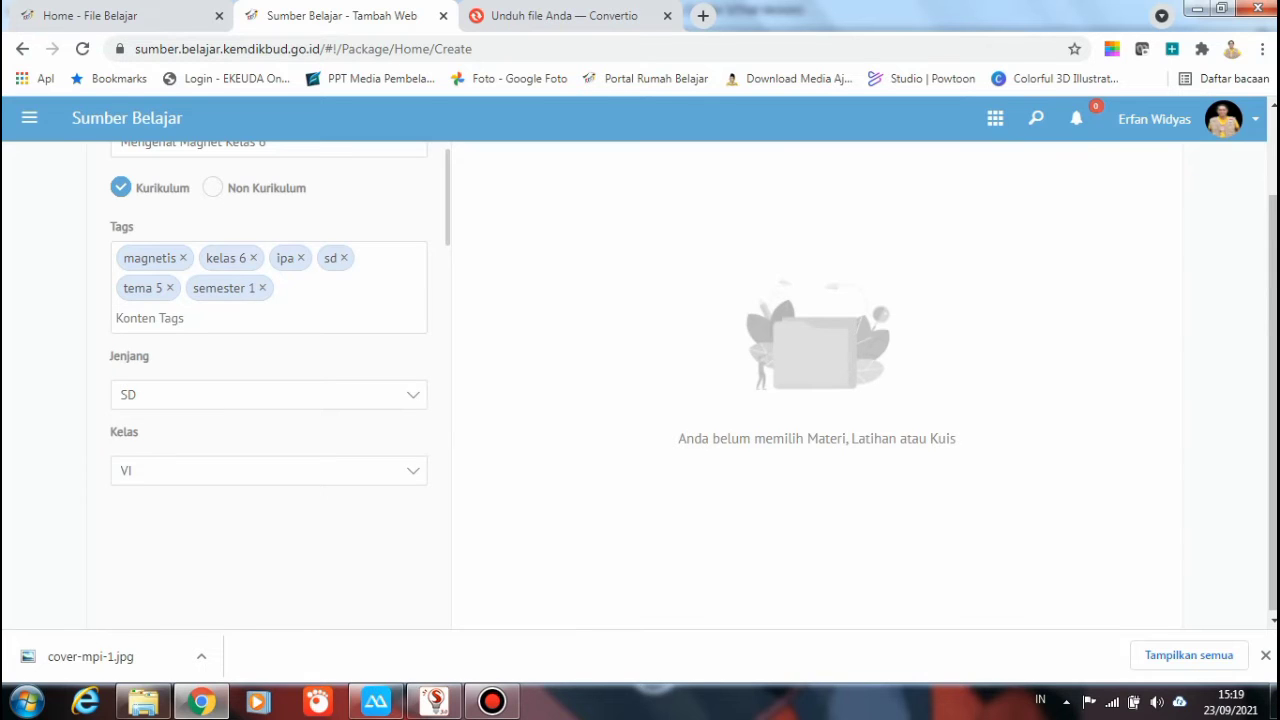
{"action": "scroll", "coordinate": [268, 350], "scroll_direction": "down", "scroll_amount": 3}
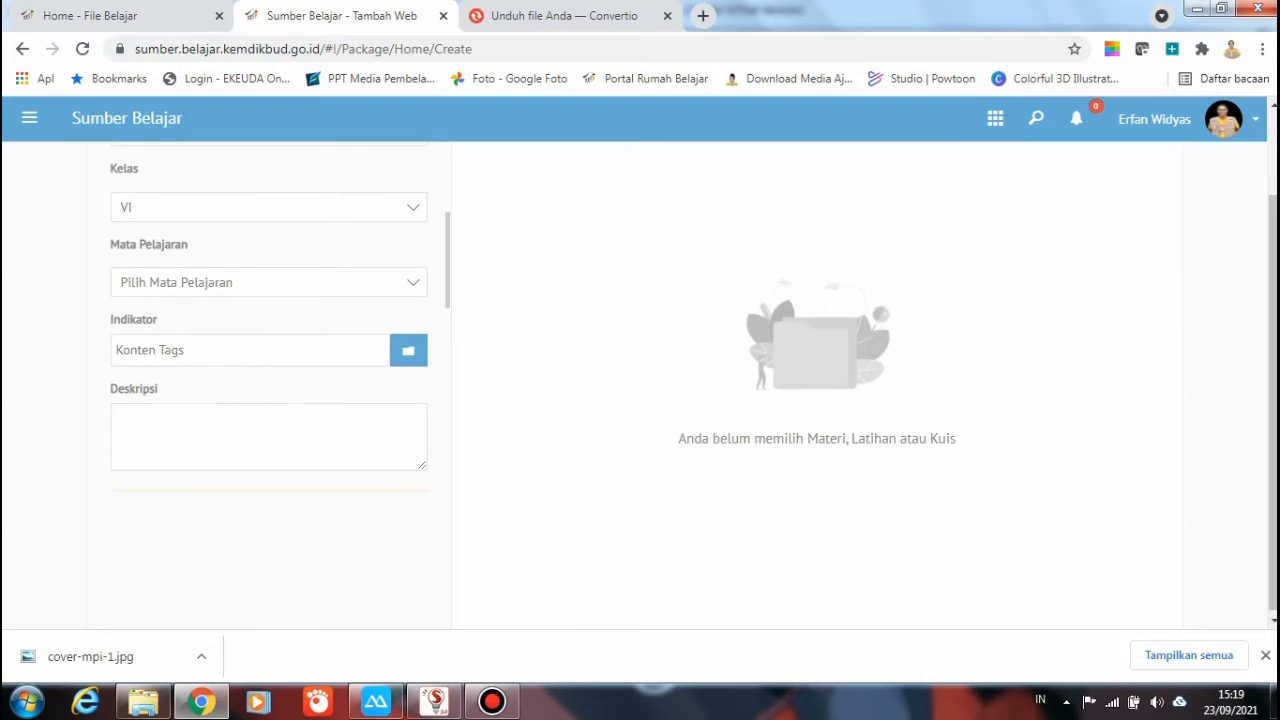
Set the subject to IPA and add magnetis as the indicator
{"action": "left_click", "coordinate": [268, 282]}
{"action": "left_click", "coordinate": [268, 336]}
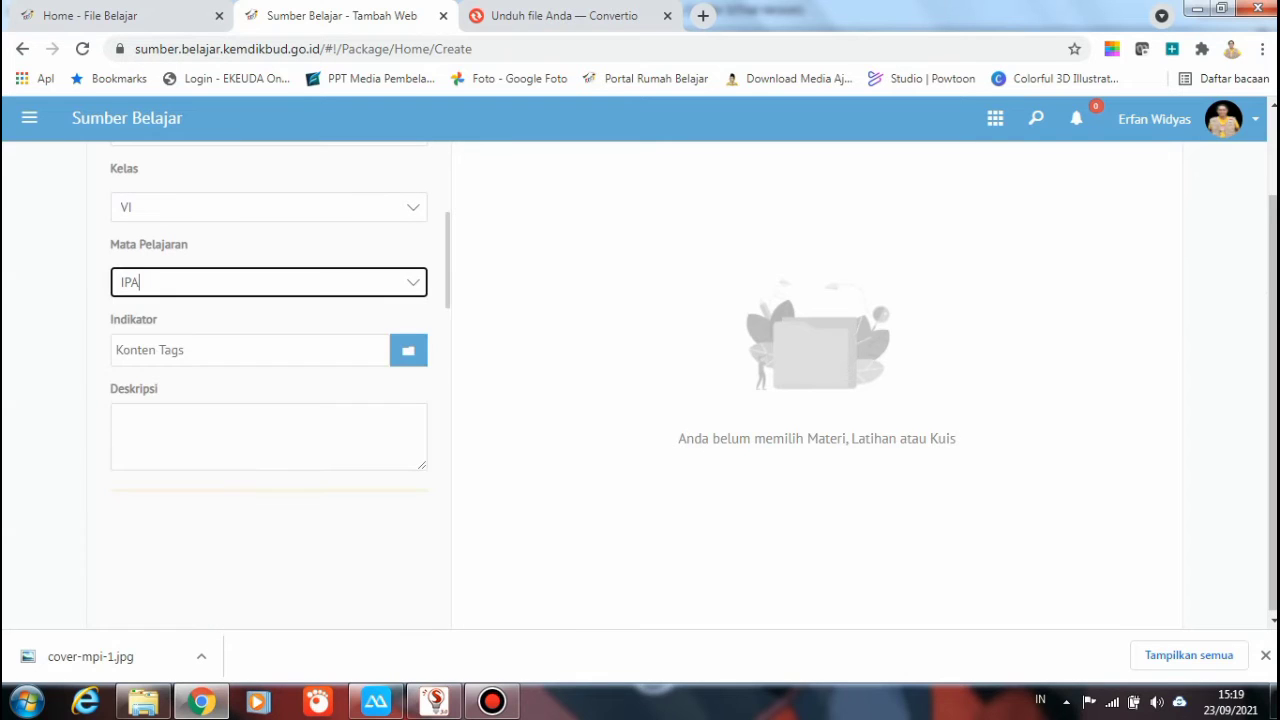
{"action": "scroll", "coordinate": [268, 316], "scroll_direction": "down", "scroll_amount": 1}
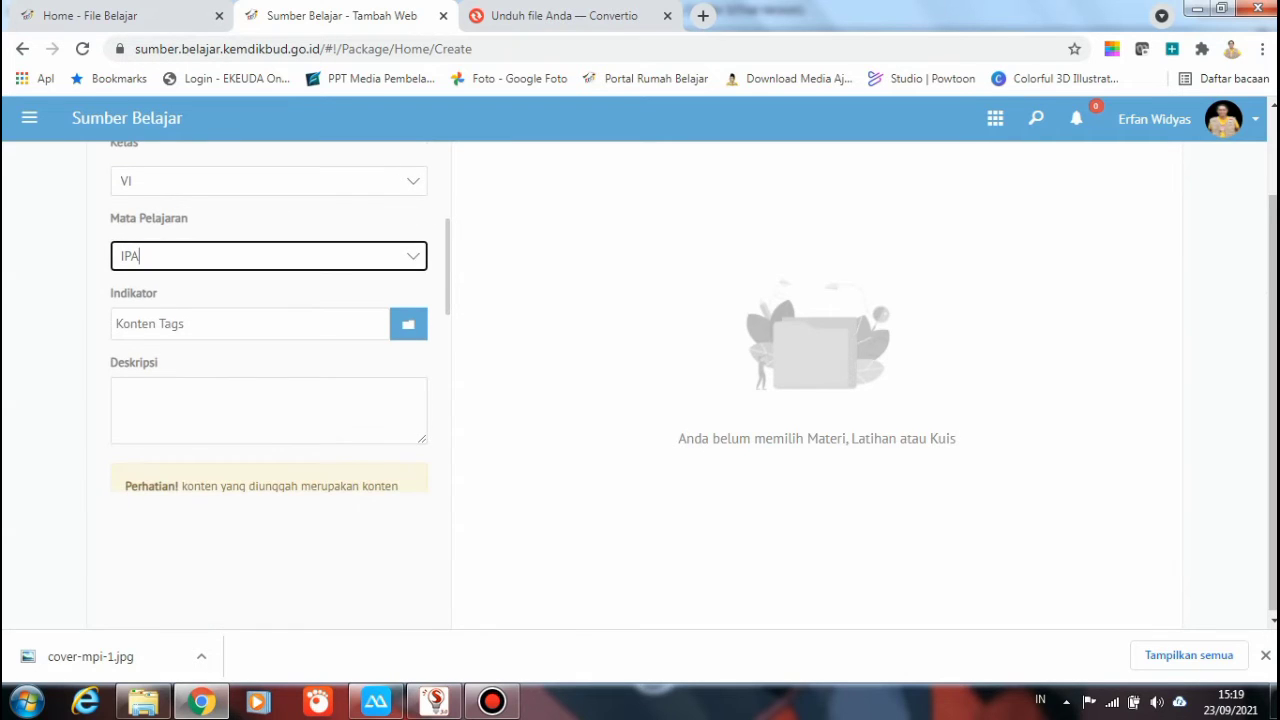
{"action": "left_click", "coordinate": [413, 256]}
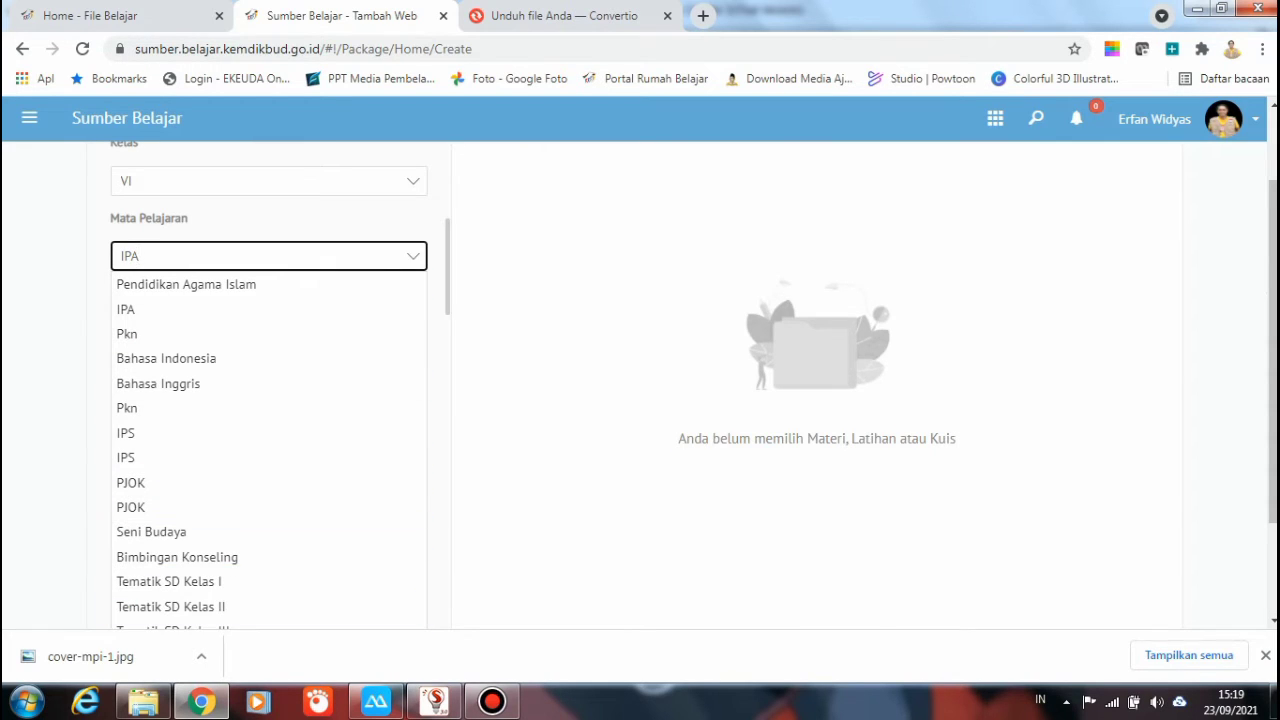
{"action": "scroll", "coordinate": [270, 300], "scroll_direction": "down", "scroll_amount": 1}
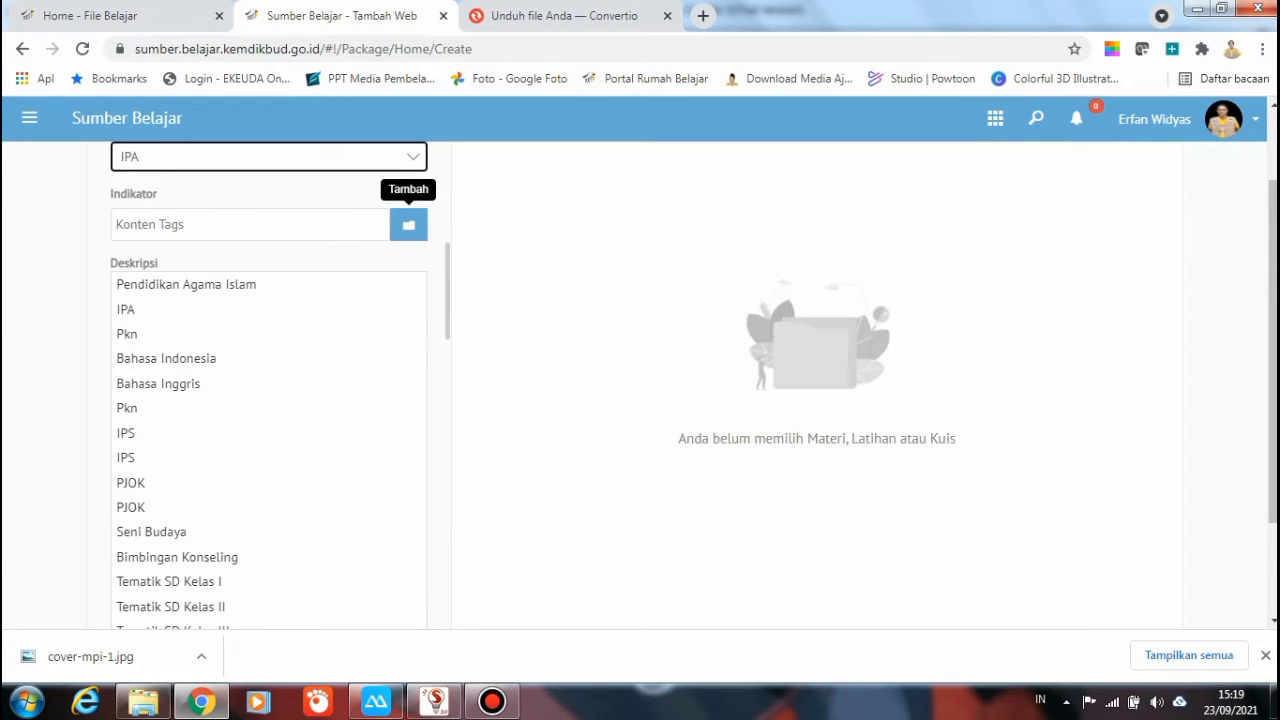
{"action": "left_click", "coordinate": [437, 196]}
{"action": "left_click", "coordinate": [400, 157]}
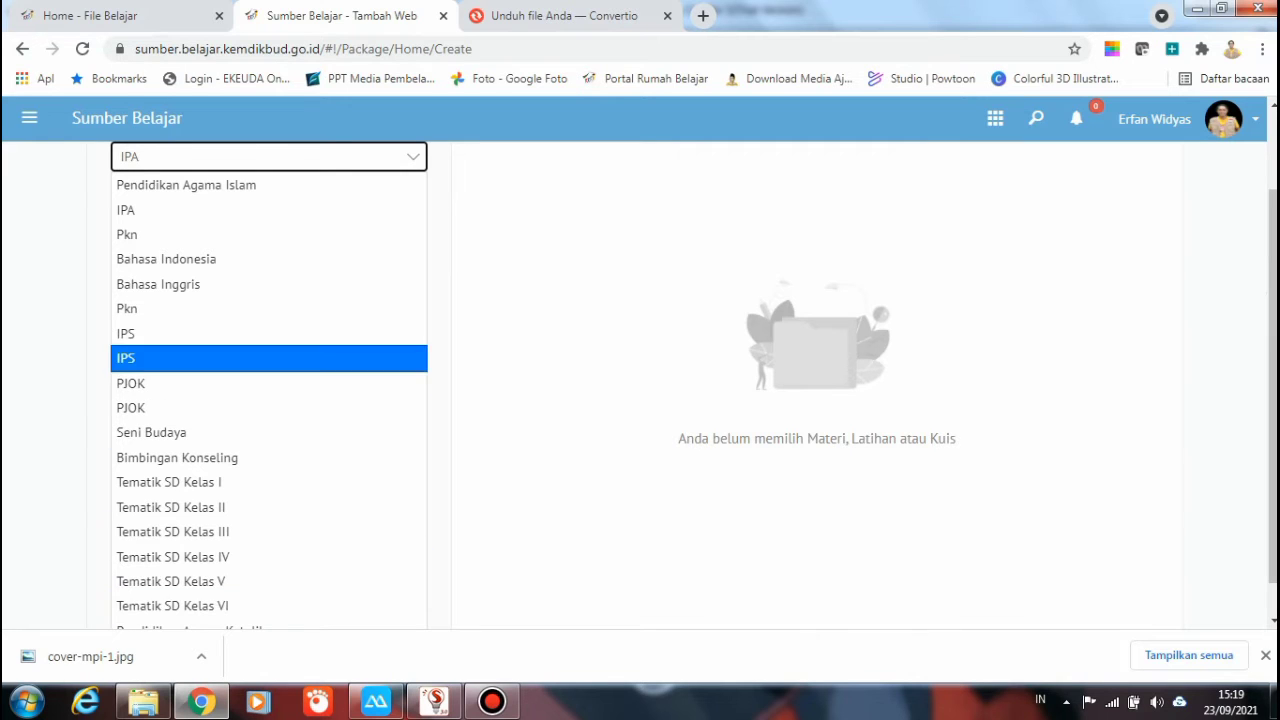
{"action": "key", "text": "Escape"}
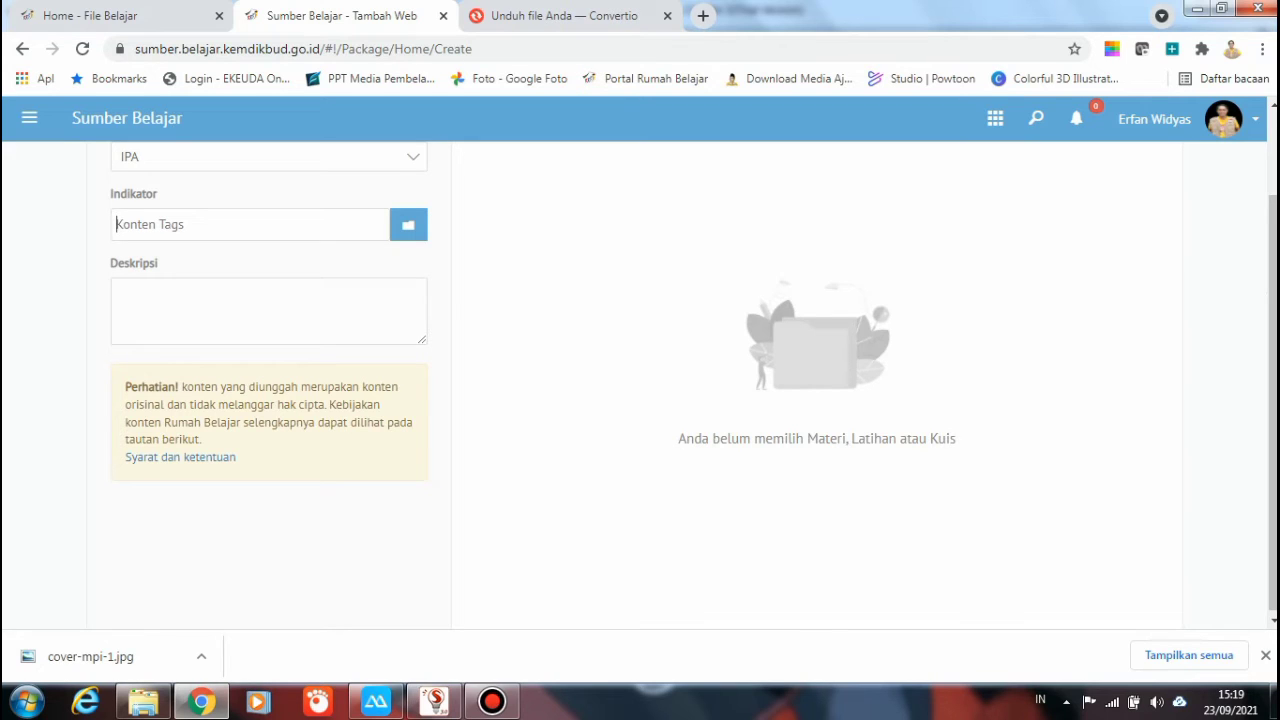
{"action": "type", "text": "magnetis"}
{"action": "key", "text": "Return"}
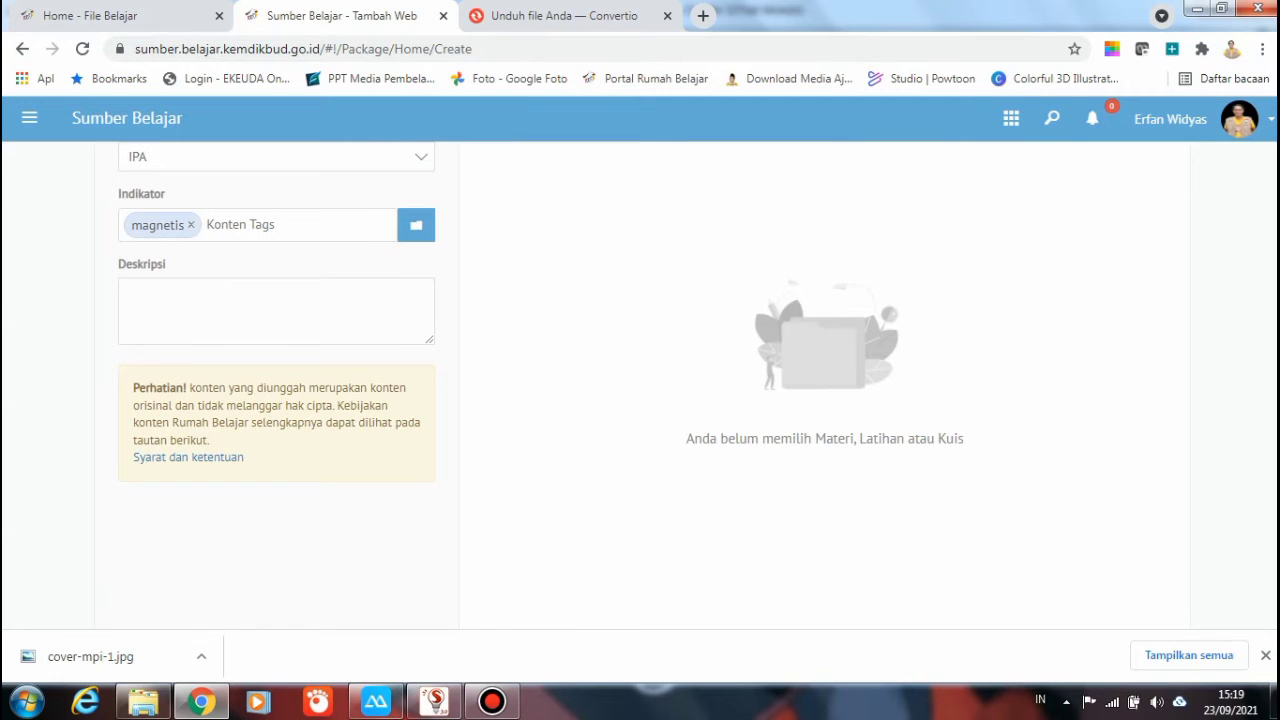
Write a description: MPI Kelas 6 Semester 1 tema 5, muatan IPA, mempelajari sifat dan jenis magnet
{"action": "left_click", "coordinate": [276, 311]}
{"action": "type", "text": "MPI "}
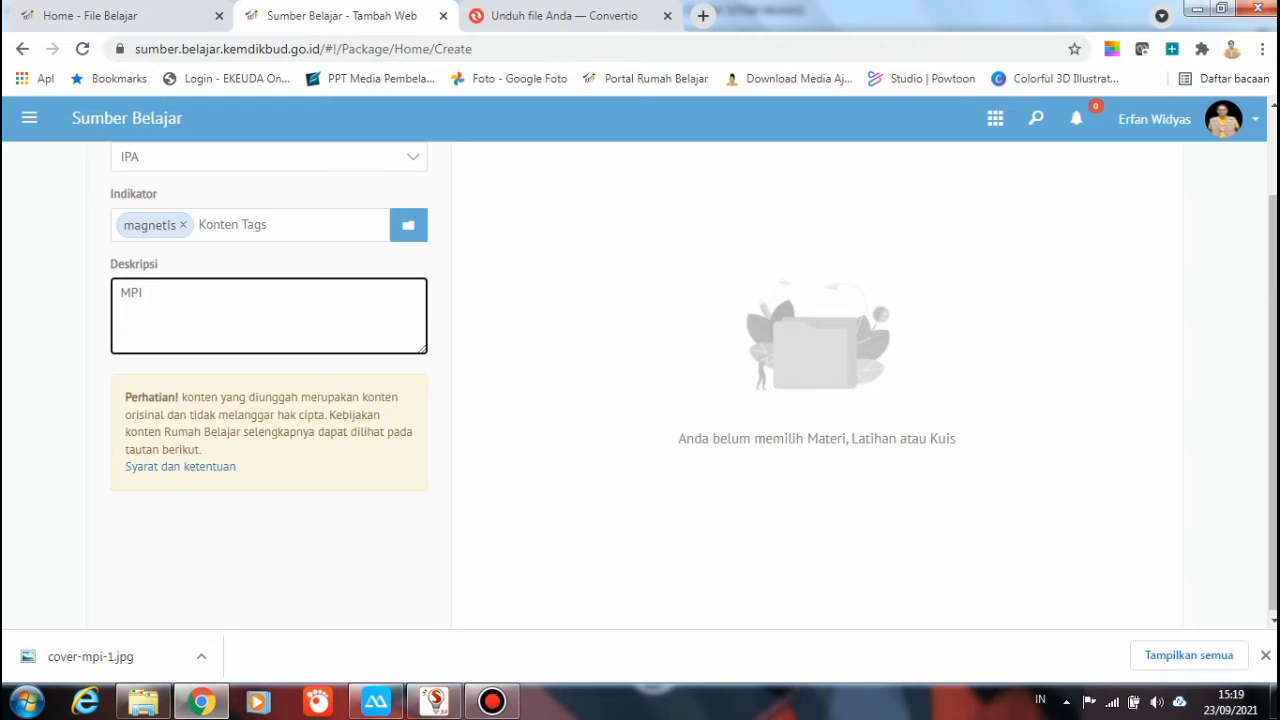
{"action": "type", "text": "Kelas 6 Semester 1 tema 5 mempelajari"}
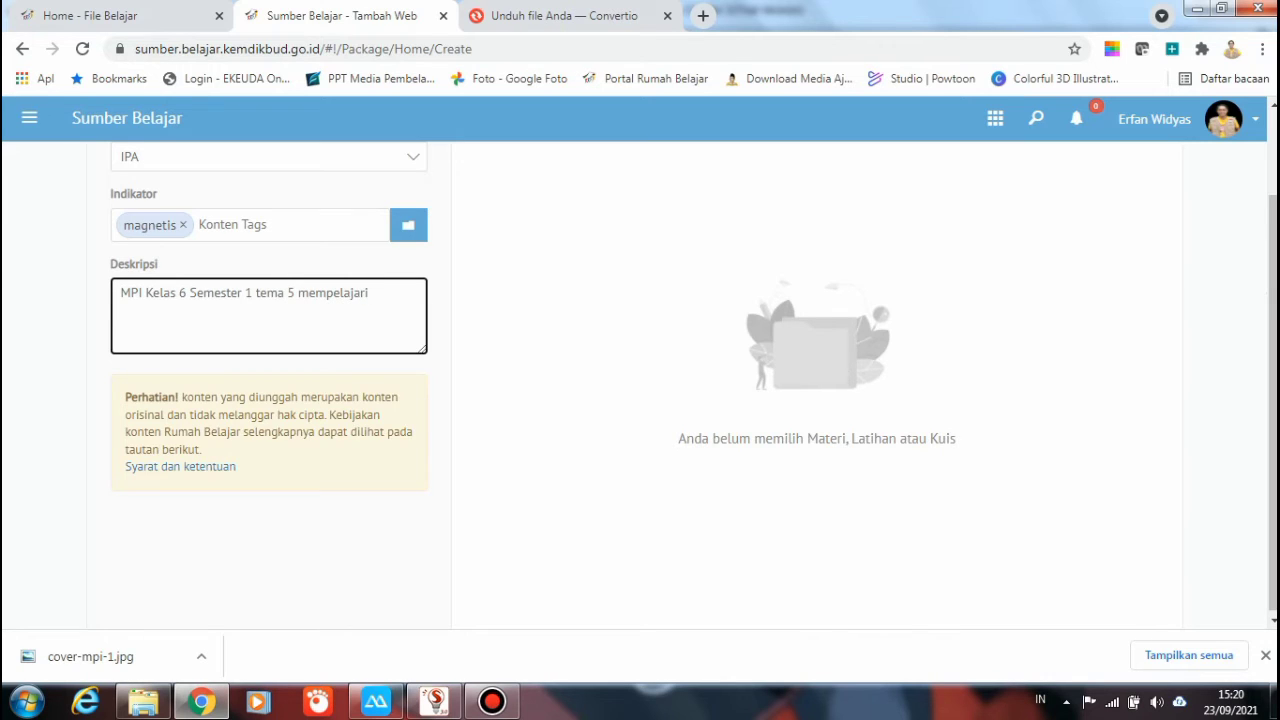
{"action": "key", "text": "BackSpace"}
{"action": "key", "text": "BackSpace"}
{"action": "key", "text": "BackSpace"}
{"action": "key", "text": "BackSpace"}
{"action": "key", "text": "BackSpace"}
{"action": "key", "text": "BackSpace"}
{"action": "key", "text": "BackSpace"}
{"action": "key", "text": "BackSpace"}
{"action": "key", "text": "BackSpace"}
{"action": "key", "text": "BackSpace"}
{"action": "type", "text": "uatan IPA mempelajari"}
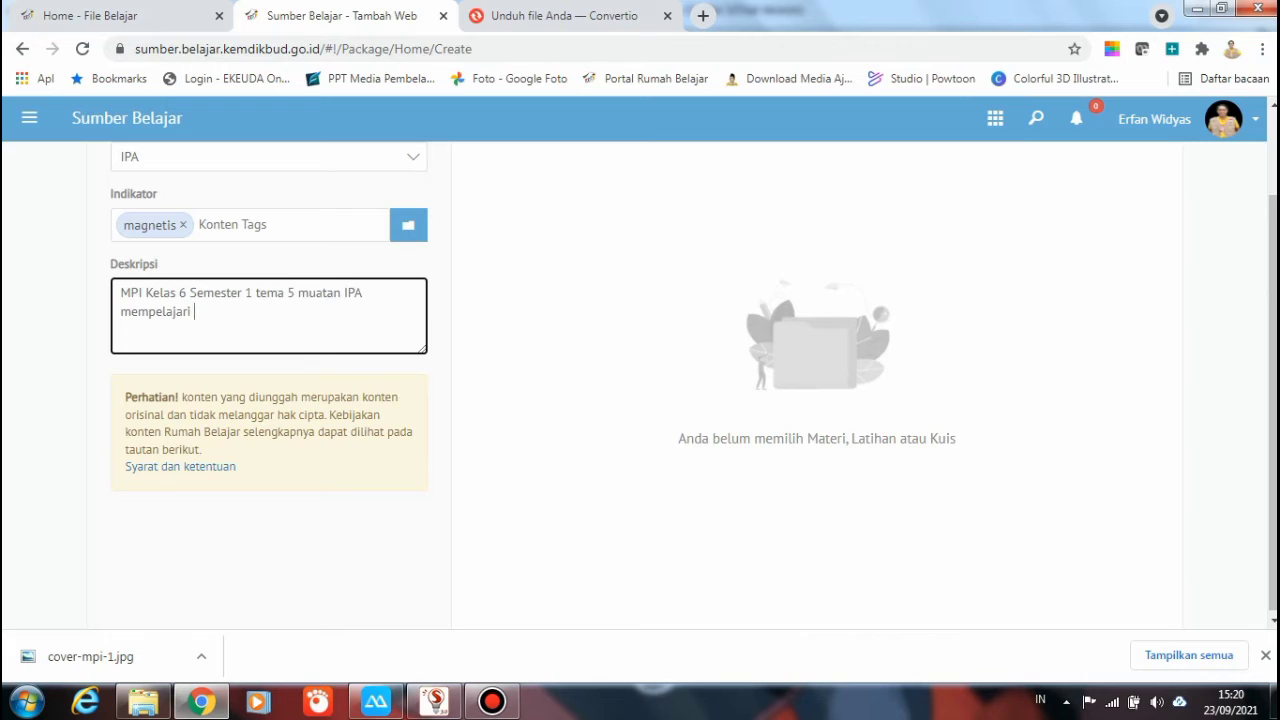
{"action": "type", "text": " sifat dan jenis magnet"}
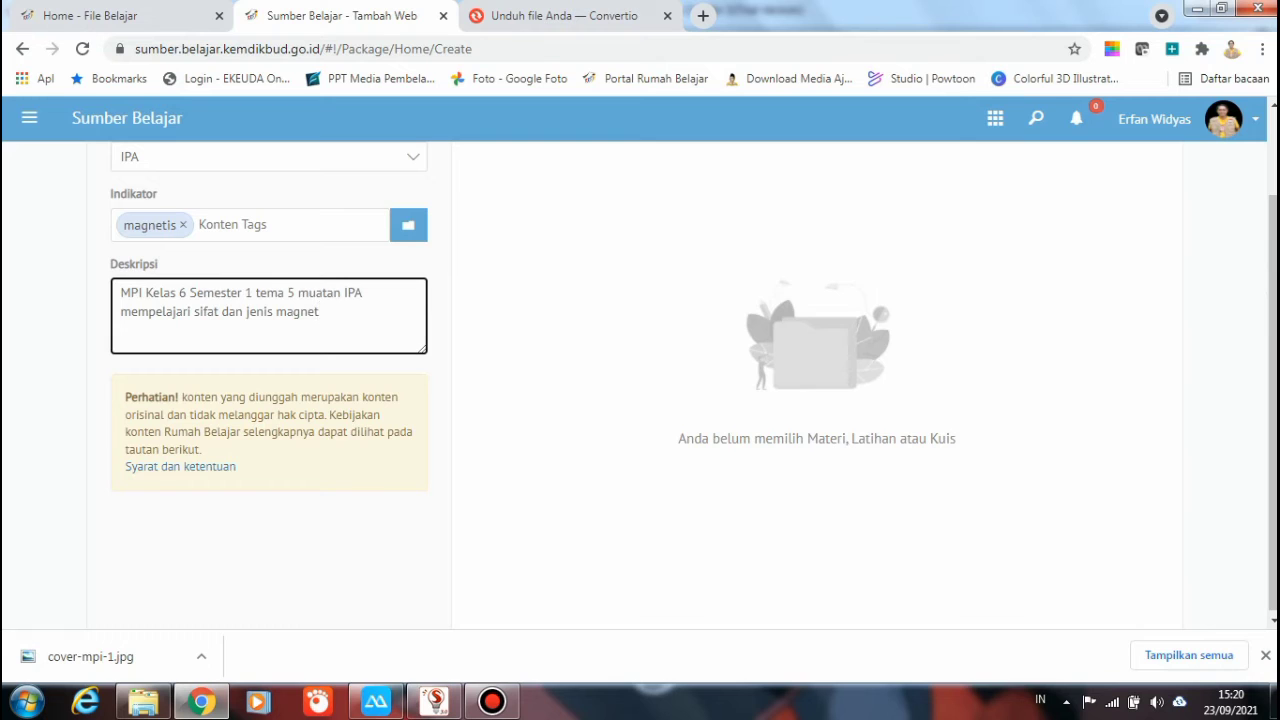
{"action": "double_click", "coordinate": [133, 264]}
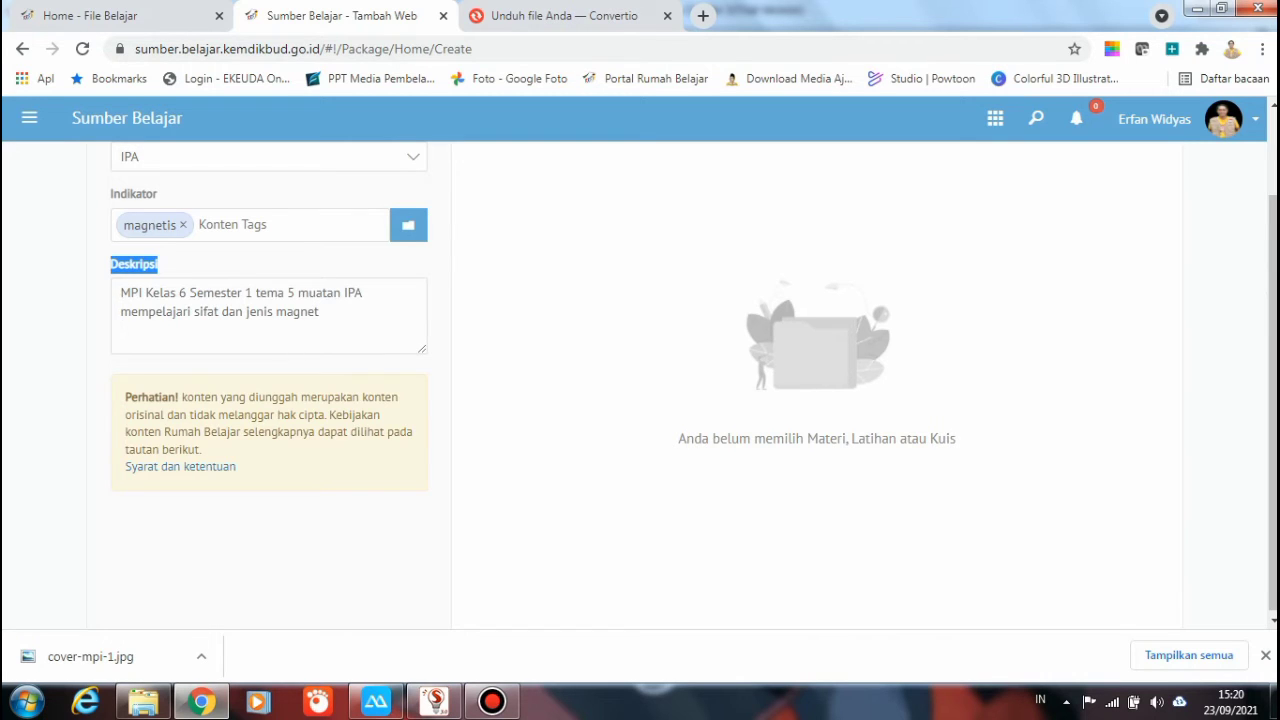
{"action": "scroll", "coordinate": [640, 380], "scroll_direction": "up", "scroll_amount": 1}
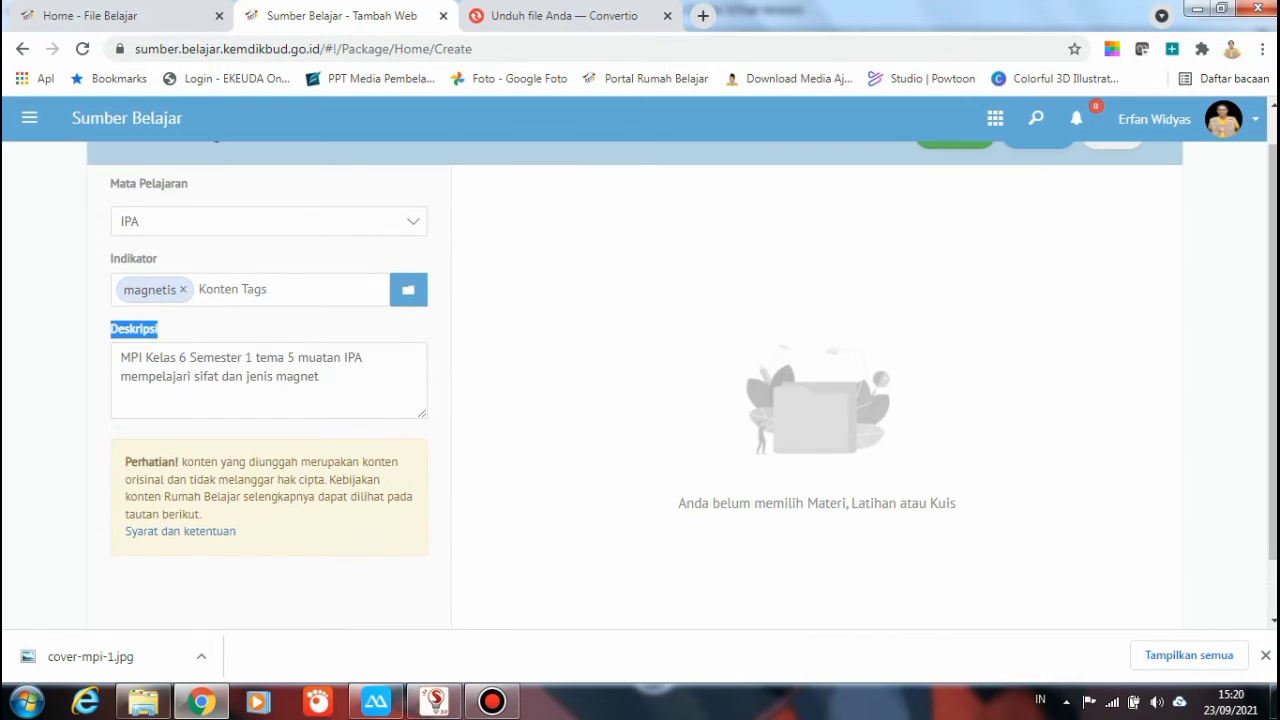
{"action": "scroll", "coordinate": [269, 400], "scroll_direction": "down", "scroll_amount": 3}
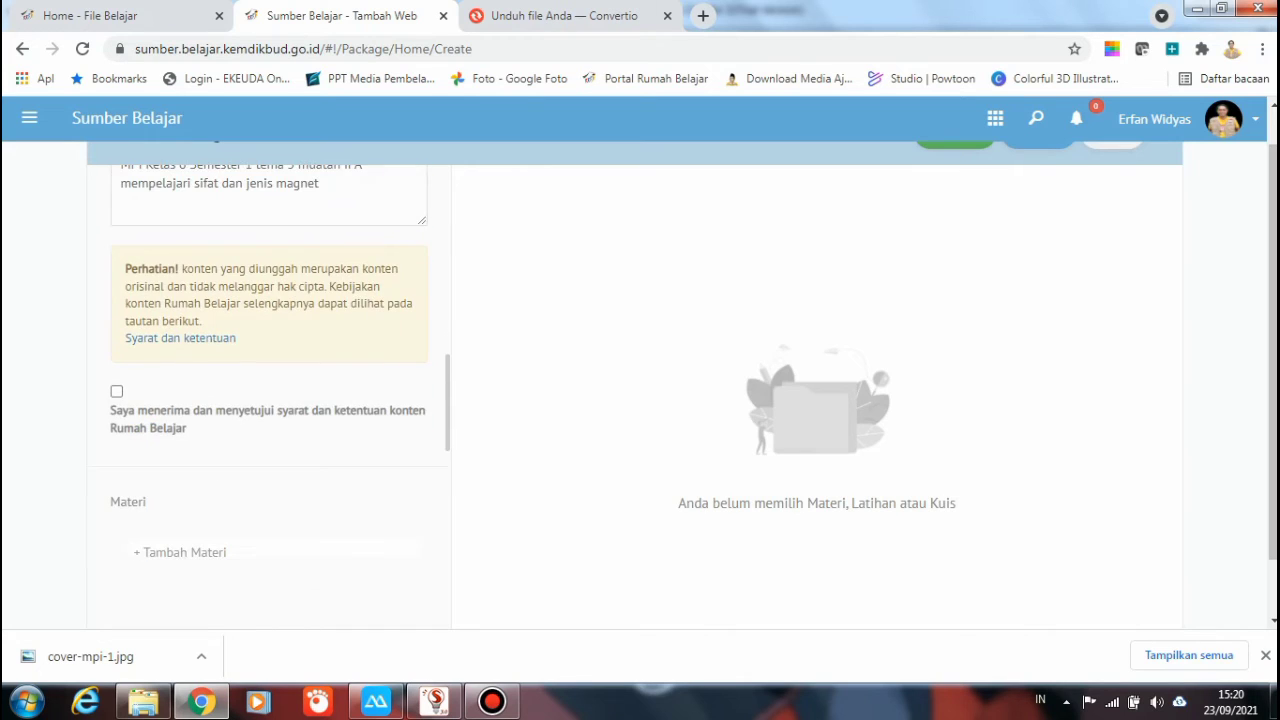
Accept the terms and add materi 'mengenal magnet' with sub-materi 'sifat-sifat magnet' and 'jenis-jenis magnet'
{"action": "left_click", "coordinate": [116, 391]}
{"action": "scroll", "coordinate": [269, 400], "scroll_direction": "down", "scroll_amount": 3}
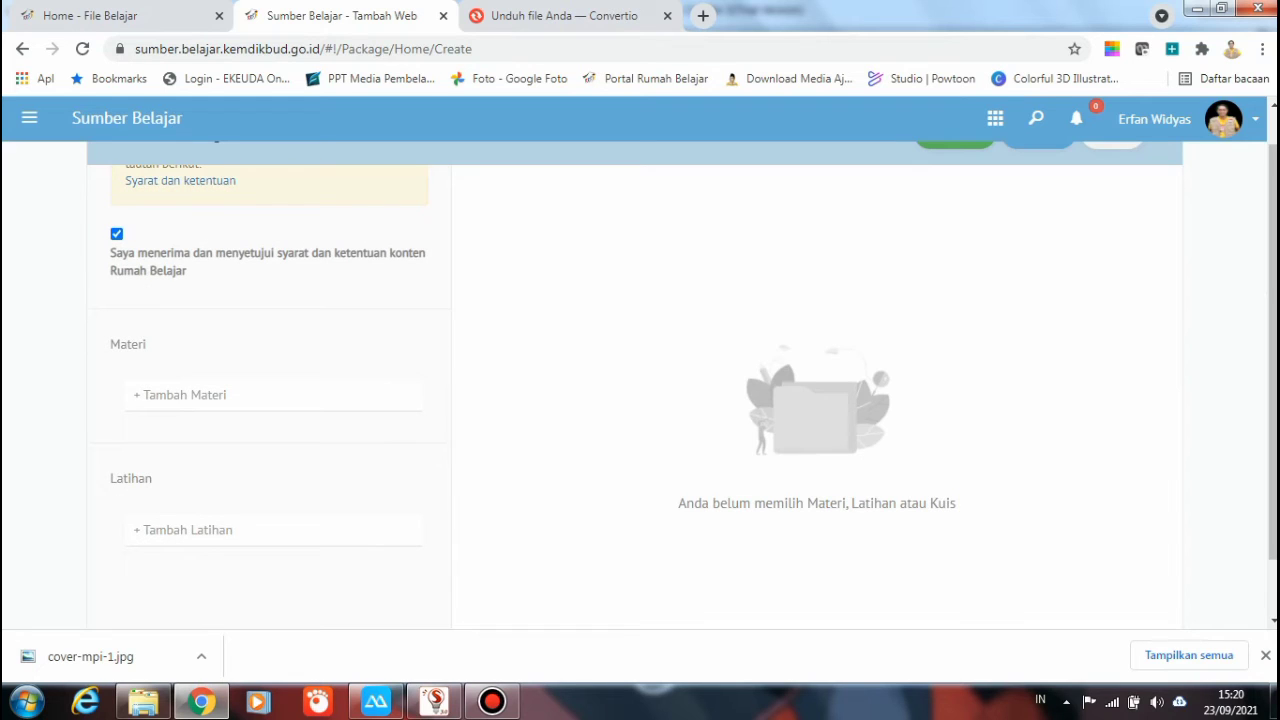
{"action": "left_click", "coordinate": [142, 395]}
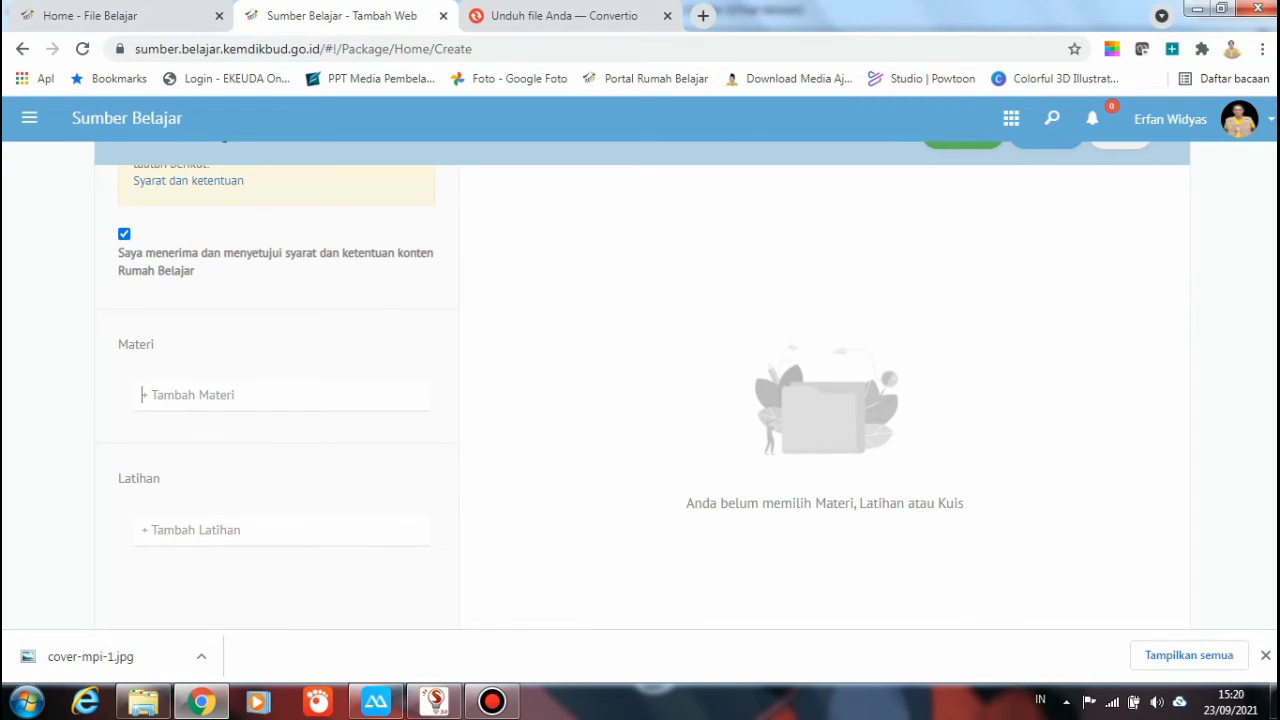
{"action": "type", "text": "mengenal mak"}
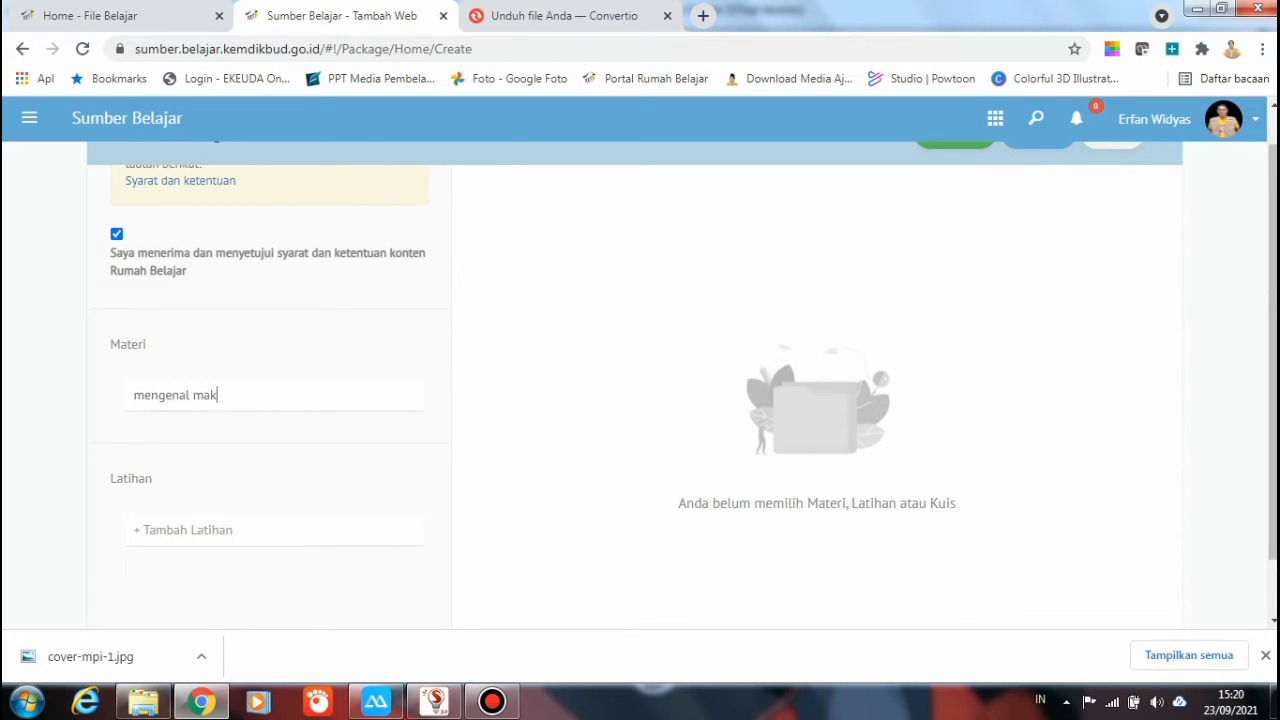
{"action": "key", "text": "BackSpace"}
{"action": "type", "text": "gnet"}
{"action": "key", "text": "Return"}
{"action": "type", "text": "si"}
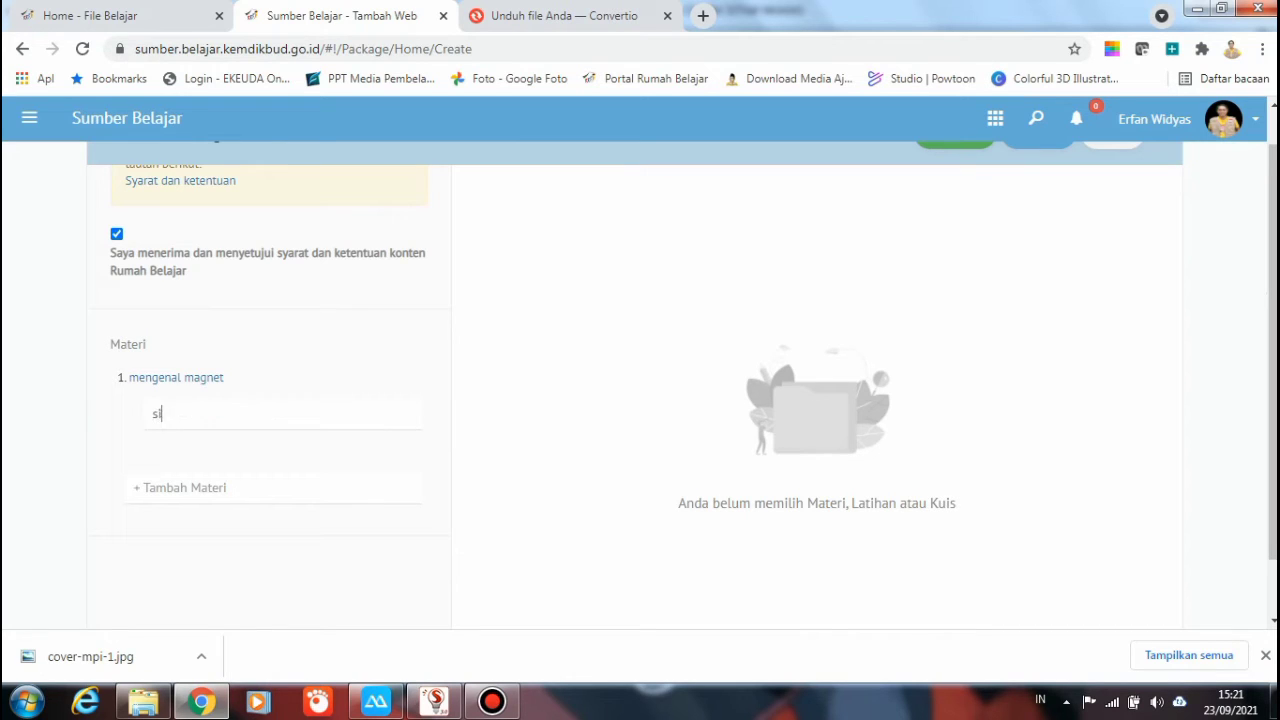
{"action": "type", "text": "fat -sifat magnet"}
{"action": "key", "text": "Return"}
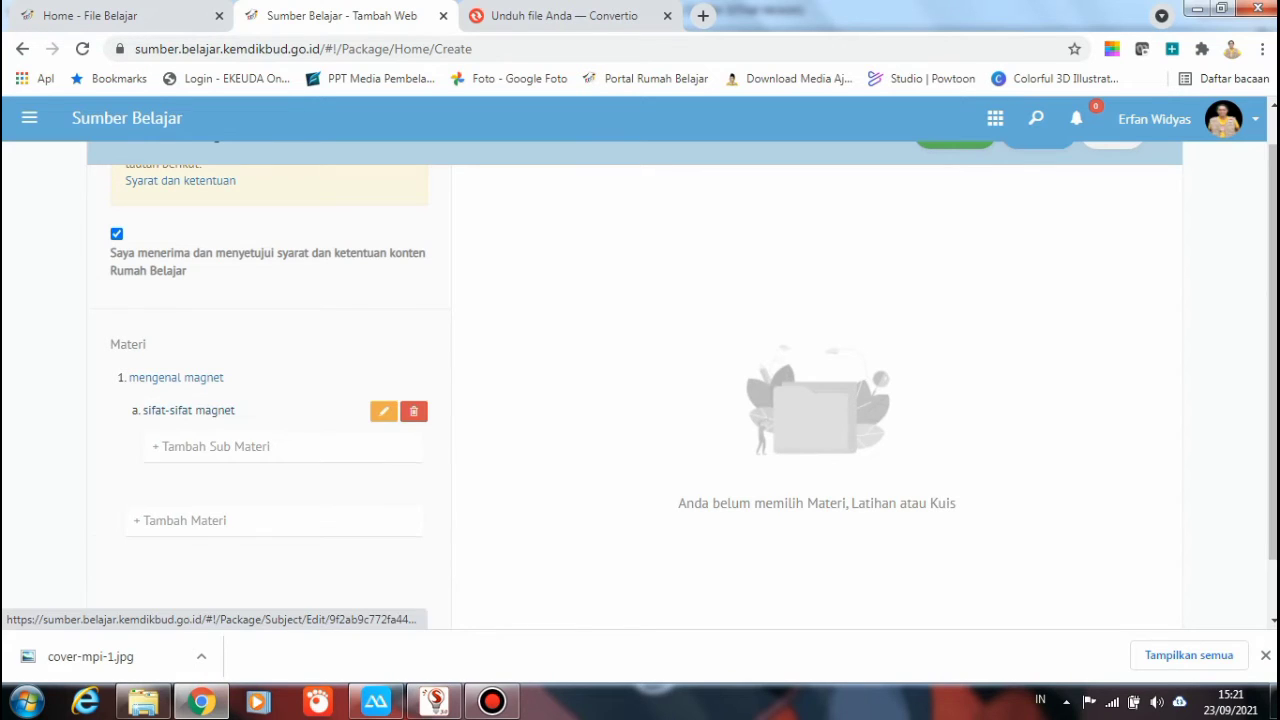
{"action": "type", "text": "je"}
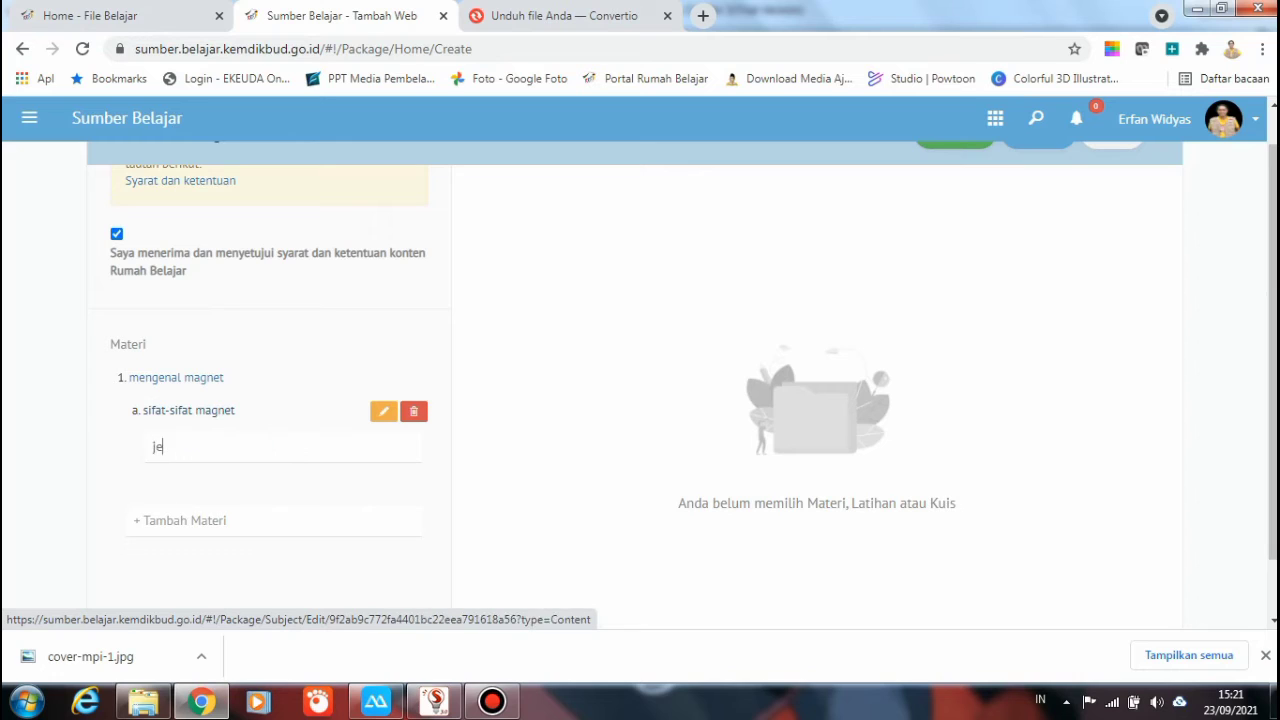
{"action": "type", "text": "nis-jenis magnet"}
{"action": "key", "text": "Return"}
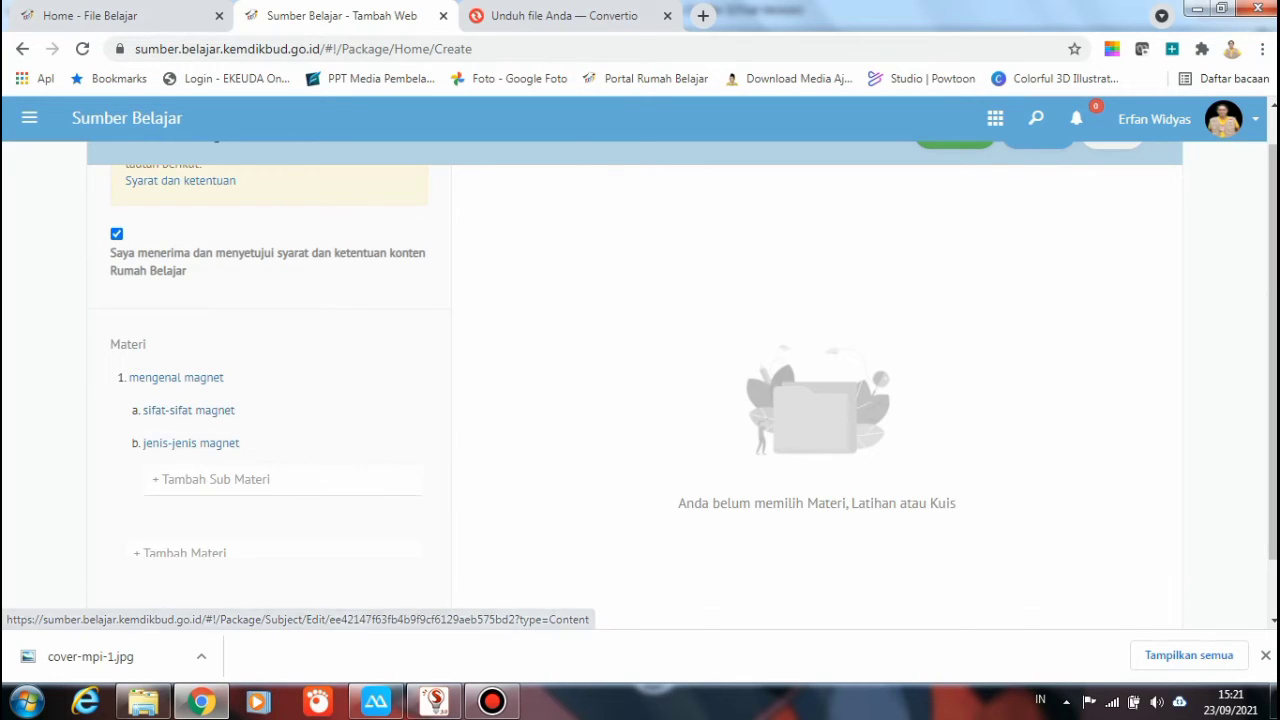
{"action": "scroll", "coordinate": [268, 400], "scroll_direction": "down", "scroll_amount": 3}
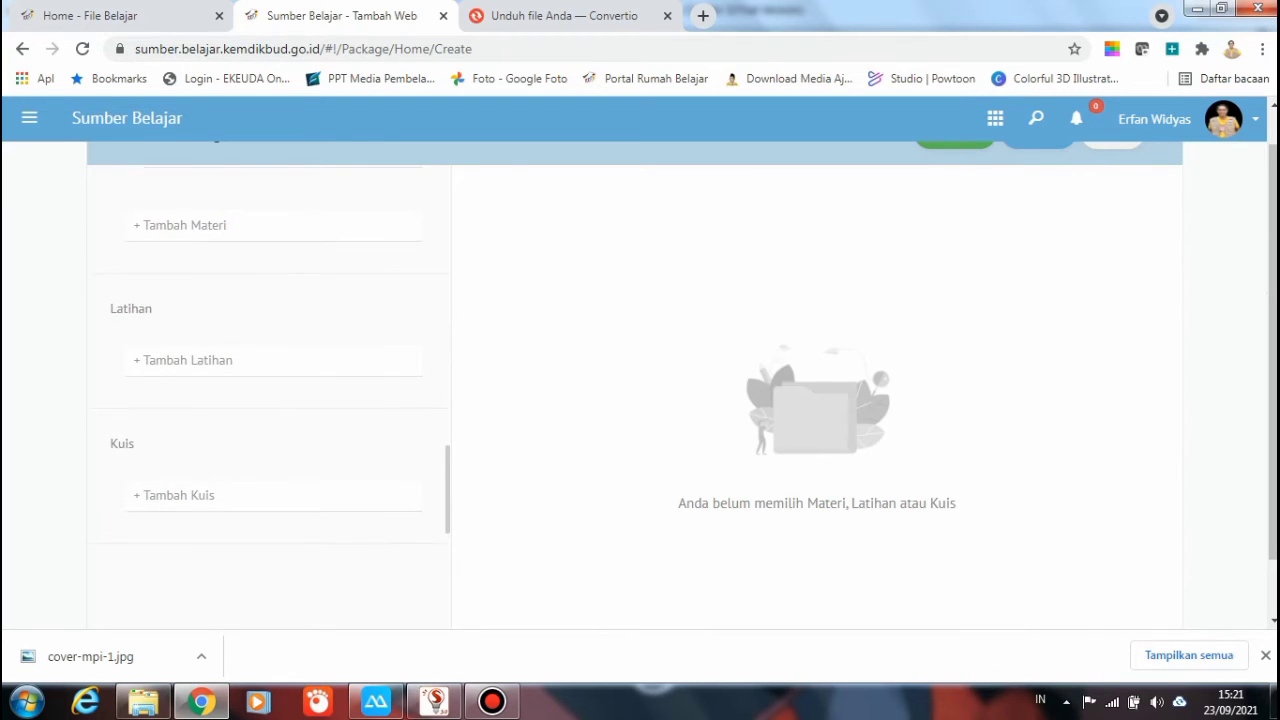
Scroll through the Materi panel and open the 'mengenal magnet' item's content editor
{"action": "scroll", "coordinate": [268, 400], "scroll_direction": "down", "scroll_amount": 2}
{"action": "scroll", "coordinate": [268, 400], "scroll_direction": "up", "scroll_amount": 3}
{"action": "scroll", "coordinate": [268, 400], "scroll_direction": "down", "scroll_amount": 1}
{"action": "scroll", "coordinate": [268, 400], "scroll_direction": "down", "scroll_amount": 1}
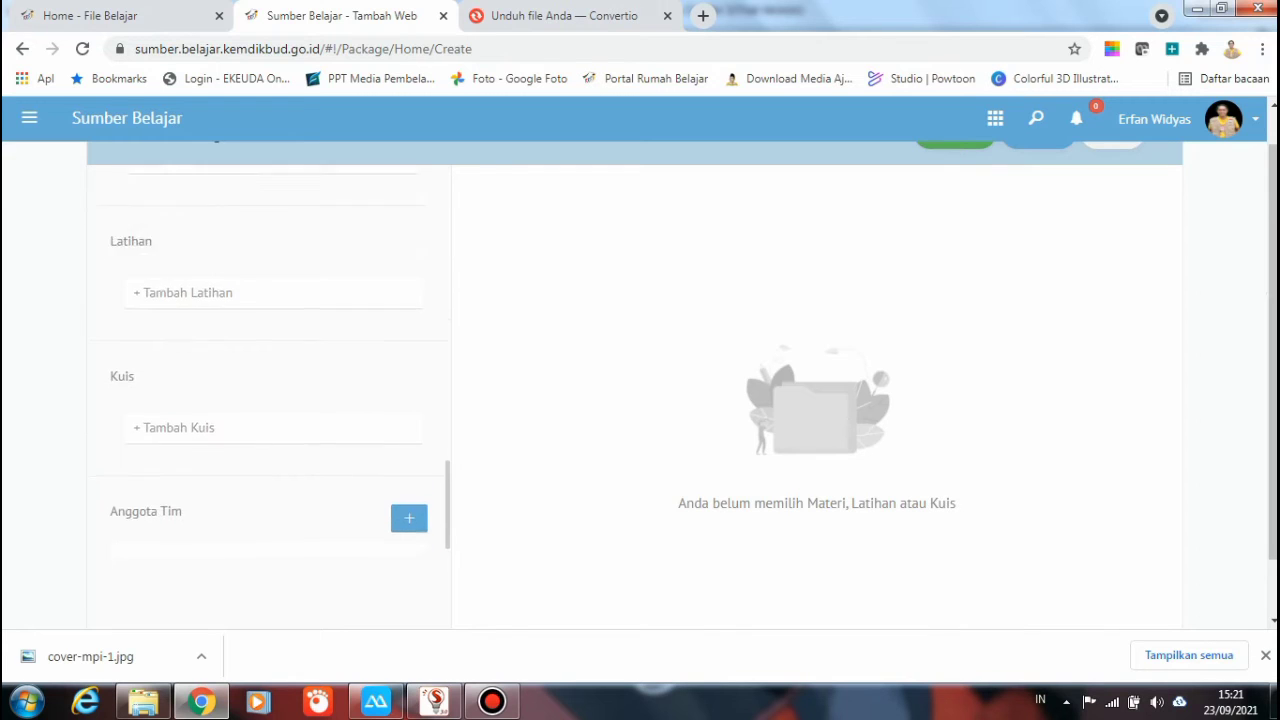
{"action": "scroll", "coordinate": [268, 400], "scroll_direction": "up", "scroll_amount": 4}
{"action": "scroll", "coordinate": [268, 400], "scroll_direction": "up", "scroll_amount": 1}
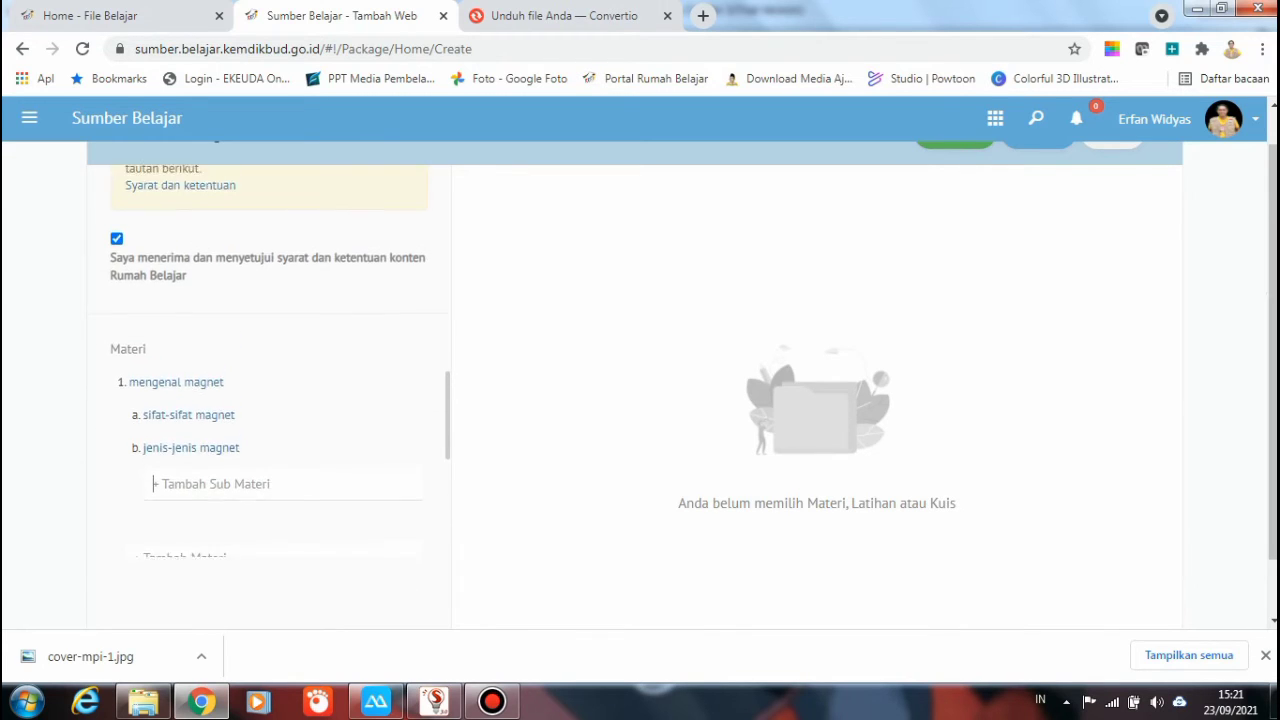
{"action": "scroll", "coordinate": [268, 400], "scroll_direction": "down", "scroll_amount": 2}
{"action": "scroll", "coordinate": [268, 400], "scroll_direction": "down", "scroll_amount": 3}
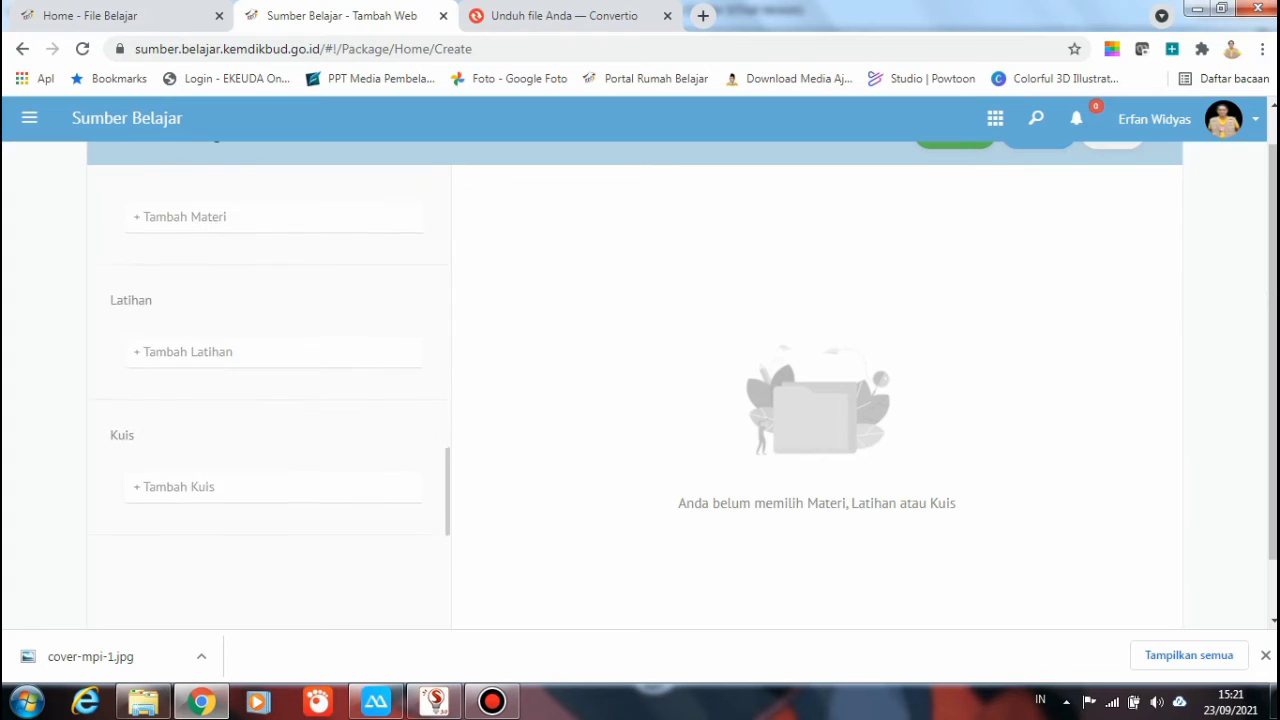
{"action": "scroll", "coordinate": [268, 400], "scroll_direction": "up", "scroll_amount": 3}
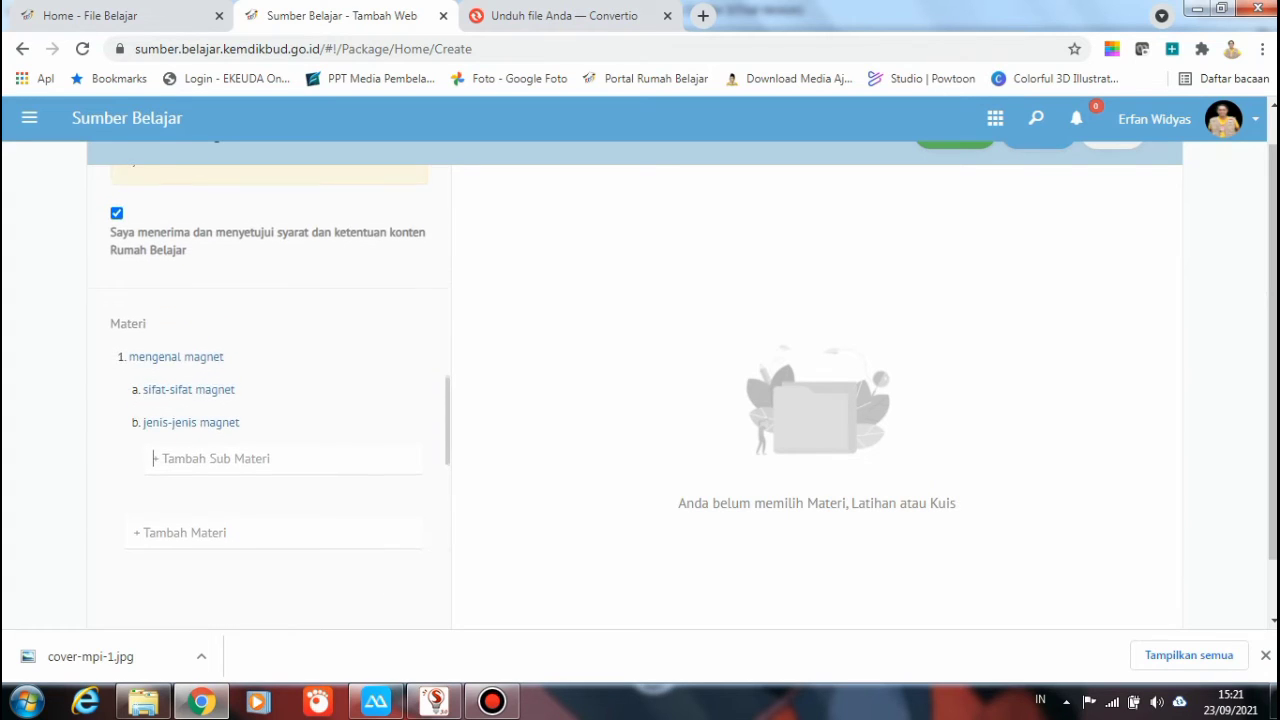
{"action": "scroll", "coordinate": [153, 408], "scroll_direction": "up", "scroll_amount": 1}
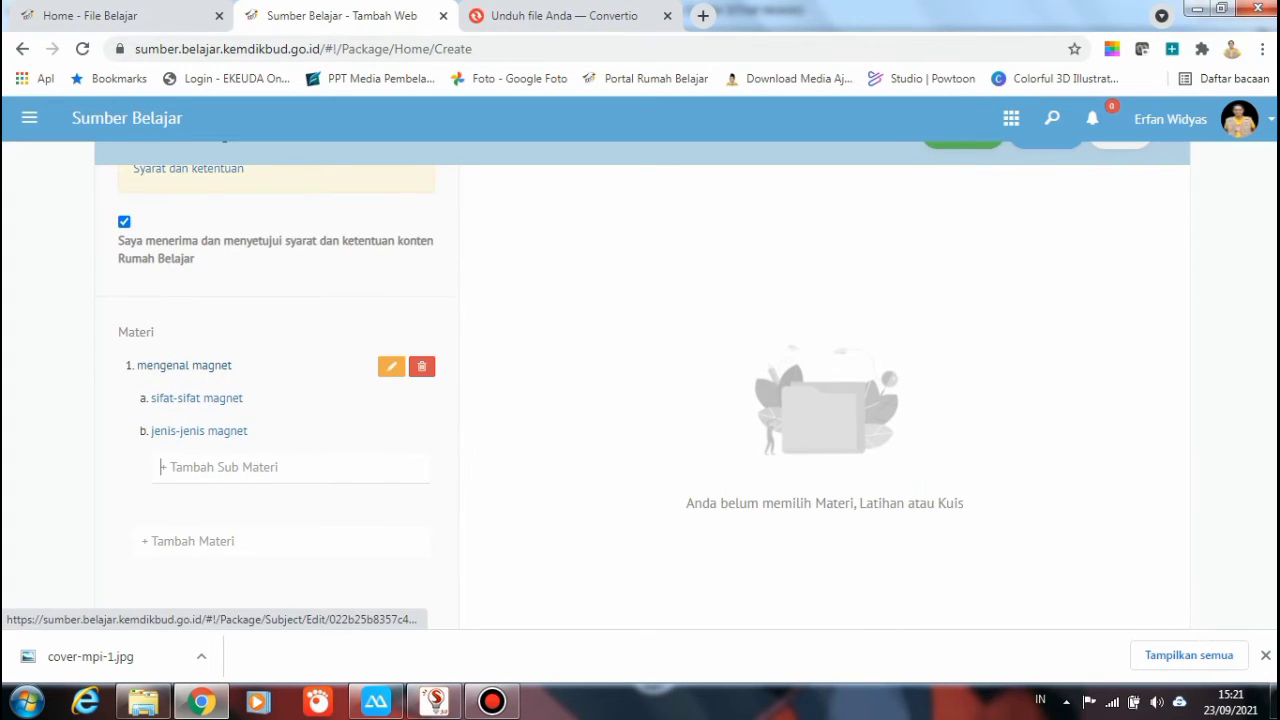
{"action": "left_click", "coordinate": [161, 466]}
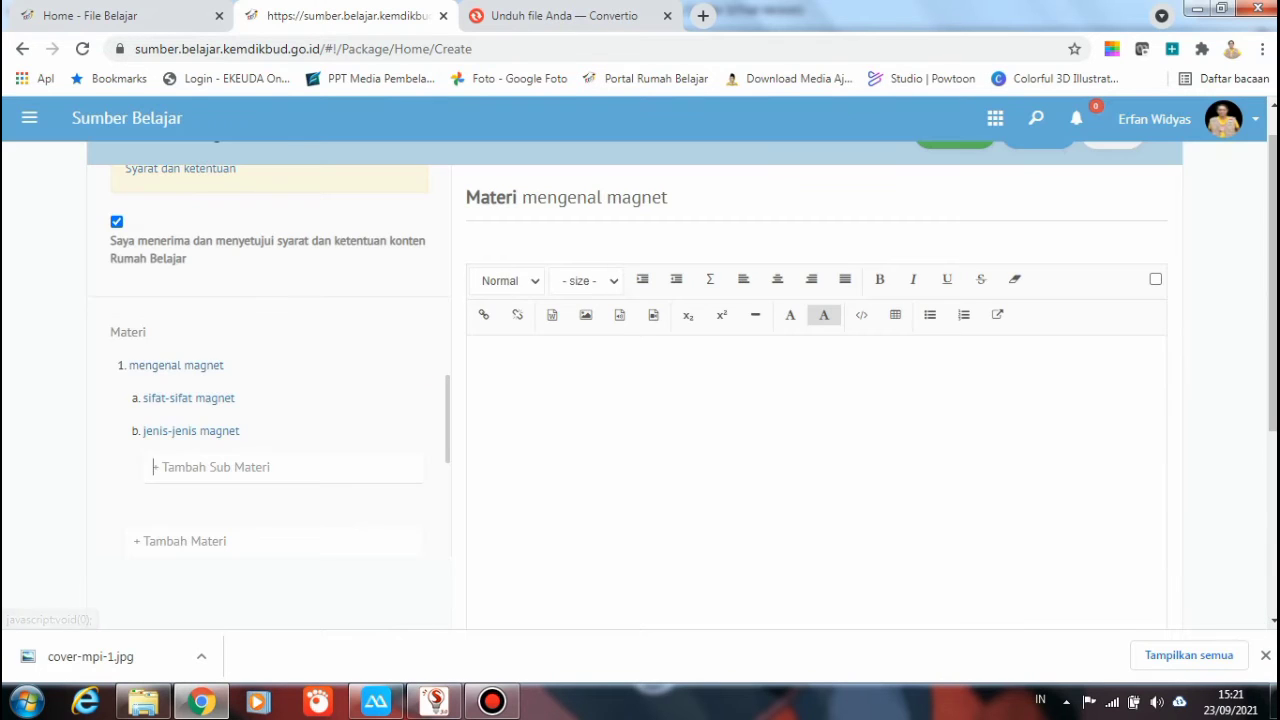
{"action": "scroll", "coordinate": [153, 467], "scroll_direction": "down", "scroll_amount": 1}
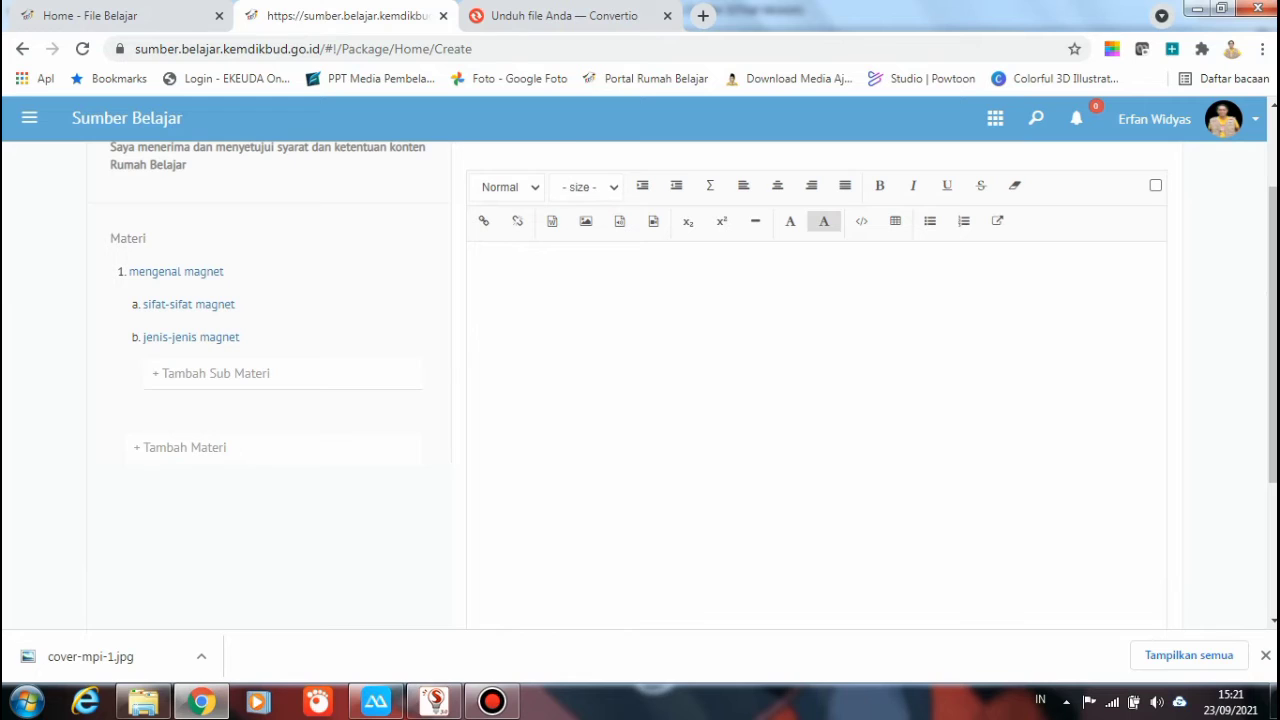
Copy the iframe embed code from the File Belajar tab and return to the web editor
{"action": "key", "text": "ctrl+1"}
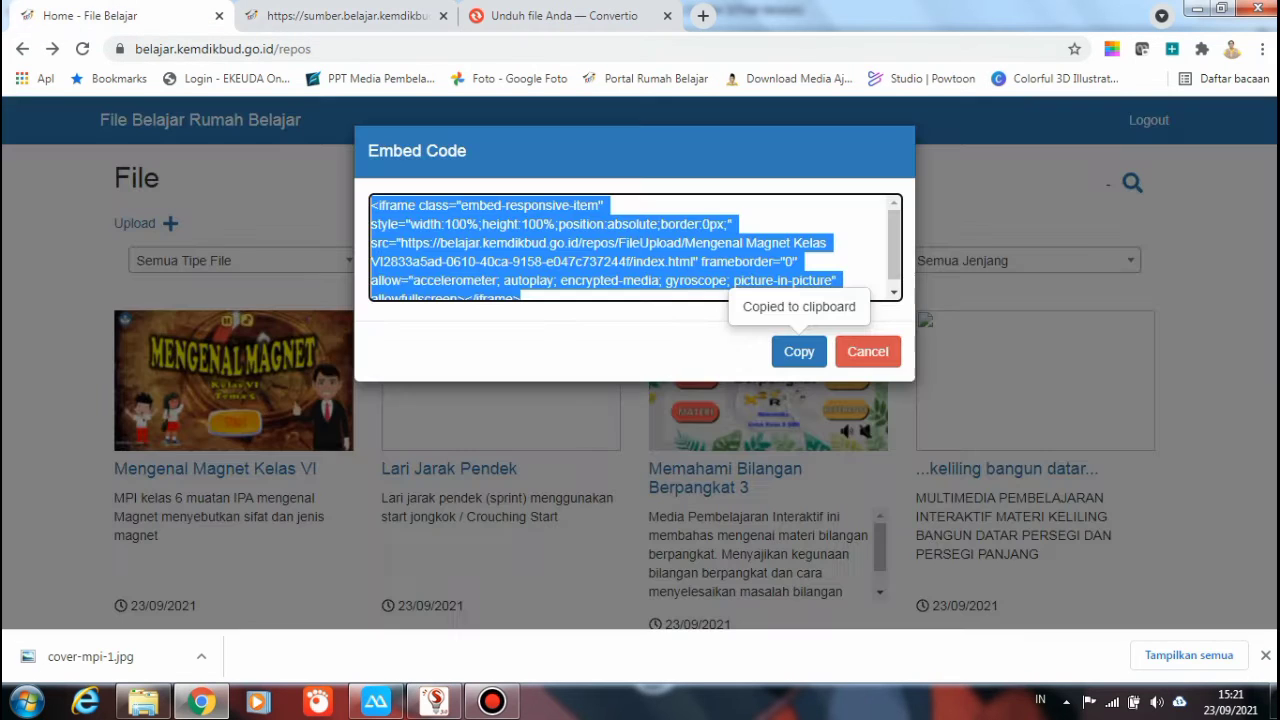
{"action": "left_click", "coordinate": [799, 351]}
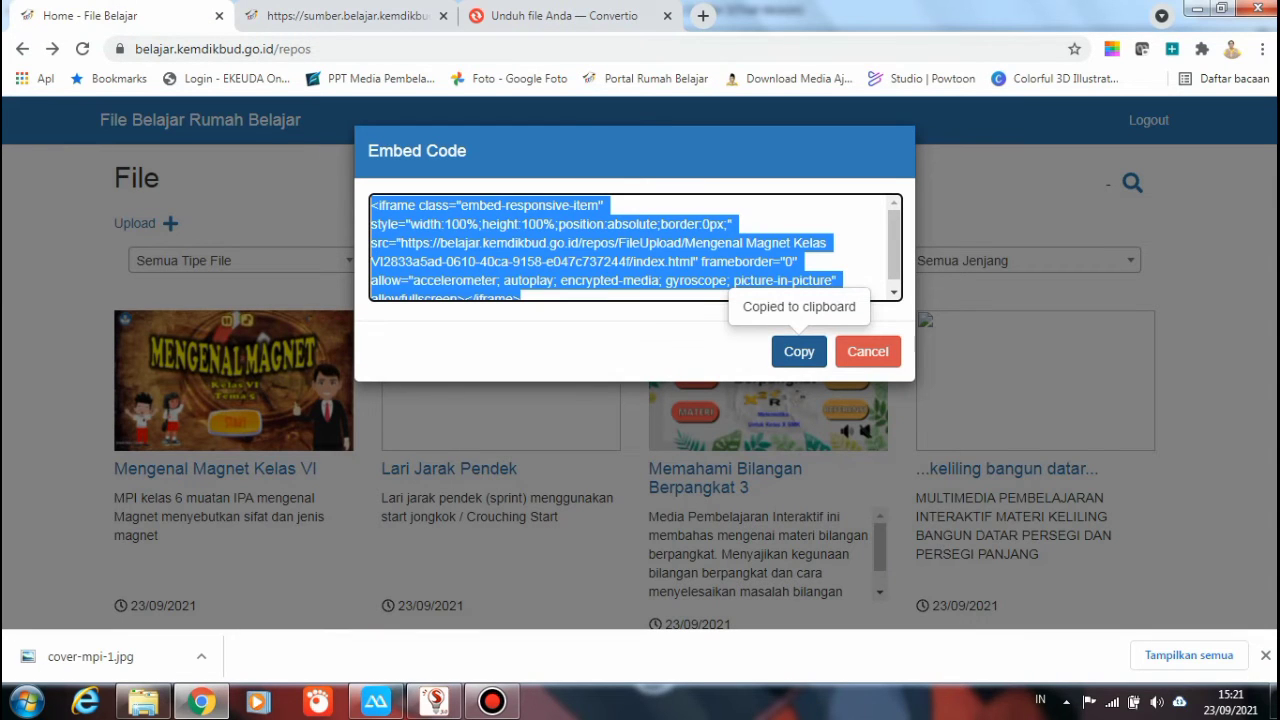
{"action": "key", "text": "ctrl+2"}
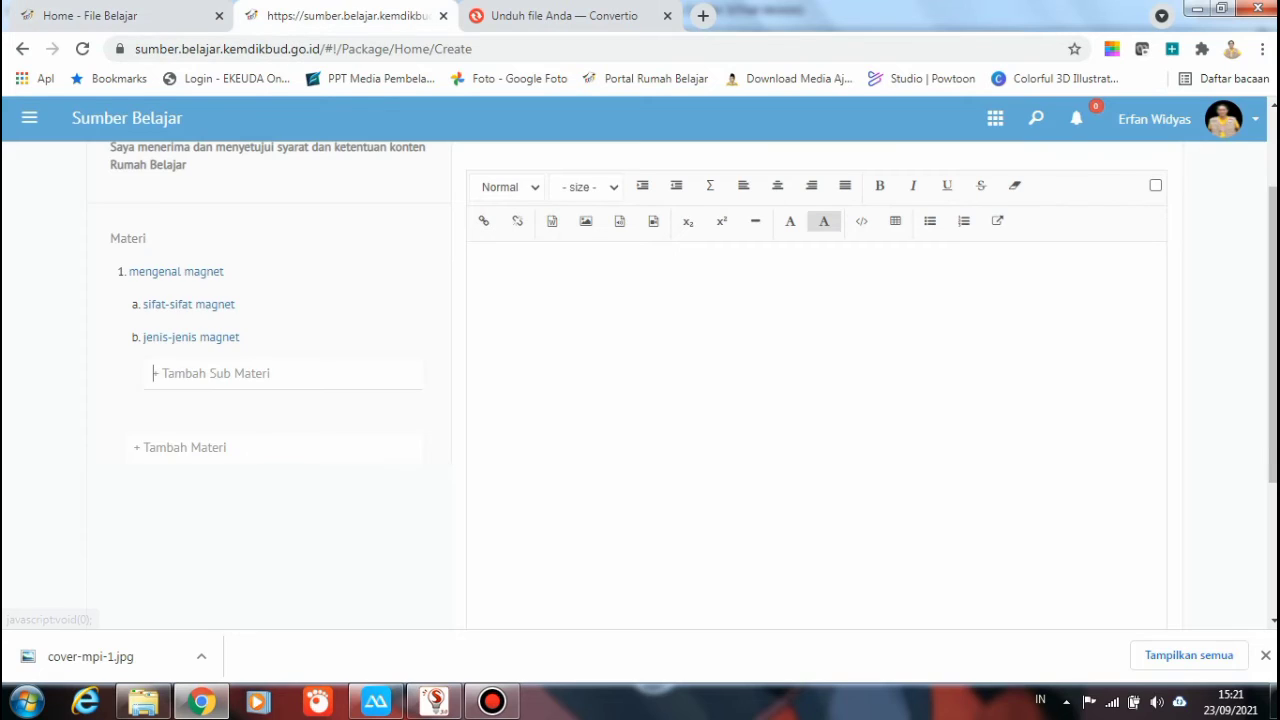
{"action": "left_click", "coordinate": [200, 373]}
{"action": "scroll", "coordinate": [700, 400], "scroll_direction": "up", "scroll_amount": 3}
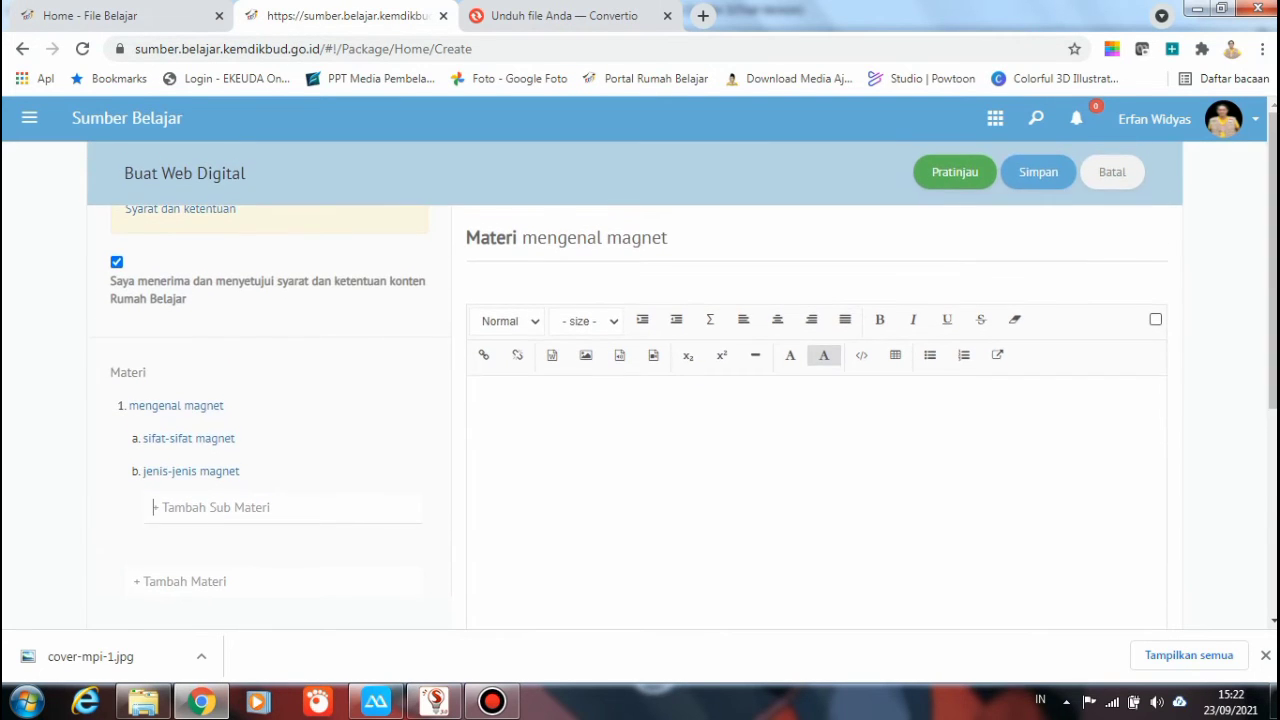
{"action": "key", "text": "Escape"}
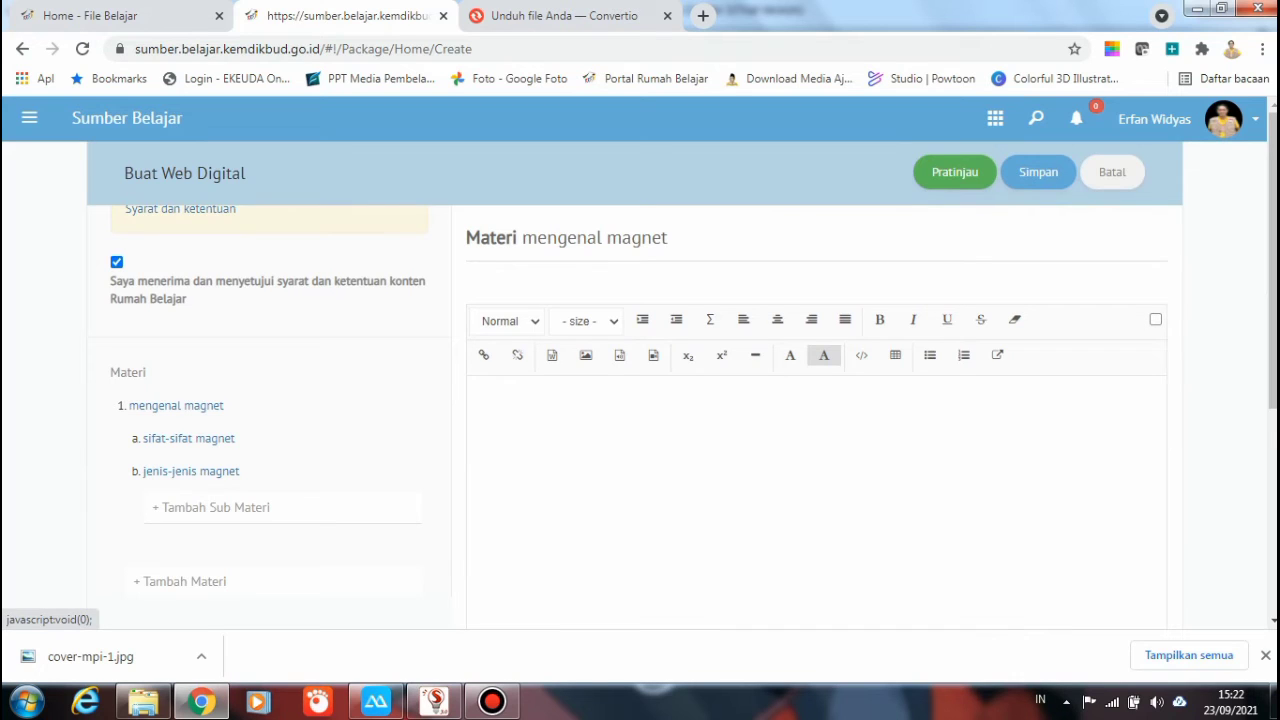
Paste the embed code in HTML source view, tick the iframe checkbox, and preview the content
{"action": "left_click", "coordinate": [1155, 319]}
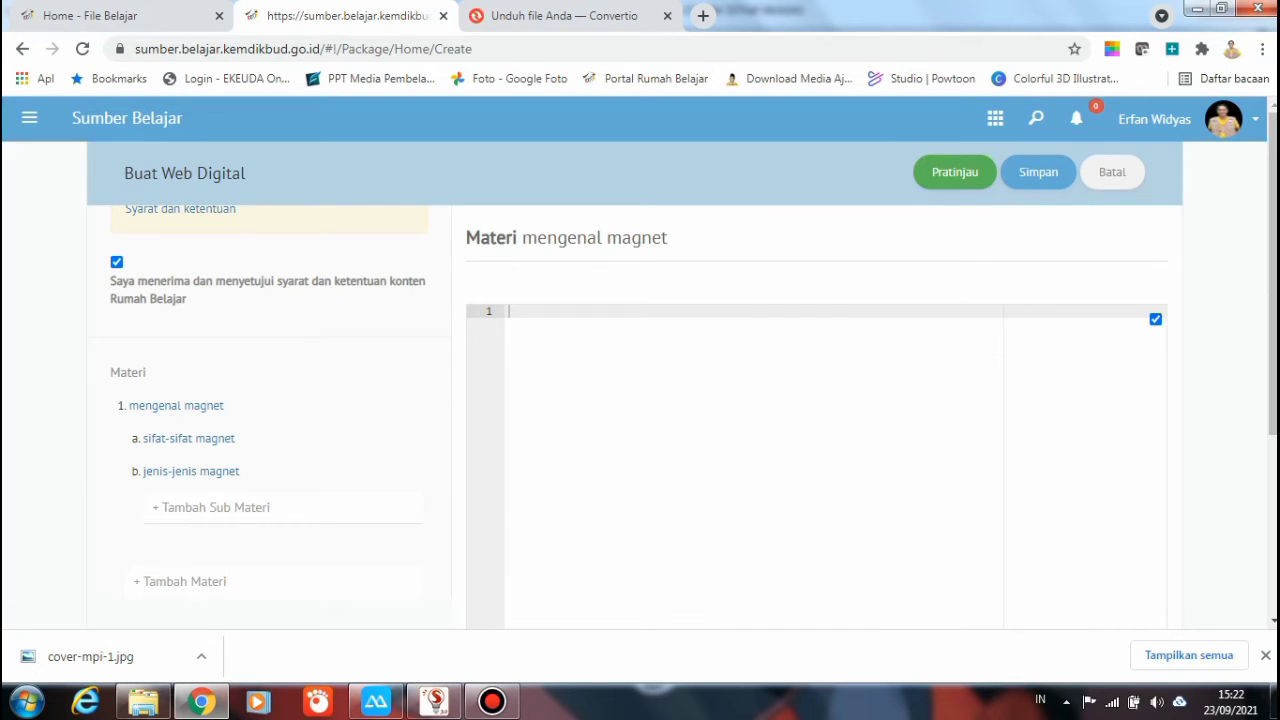
{"action": "right_click", "coordinate": [578, 313]}
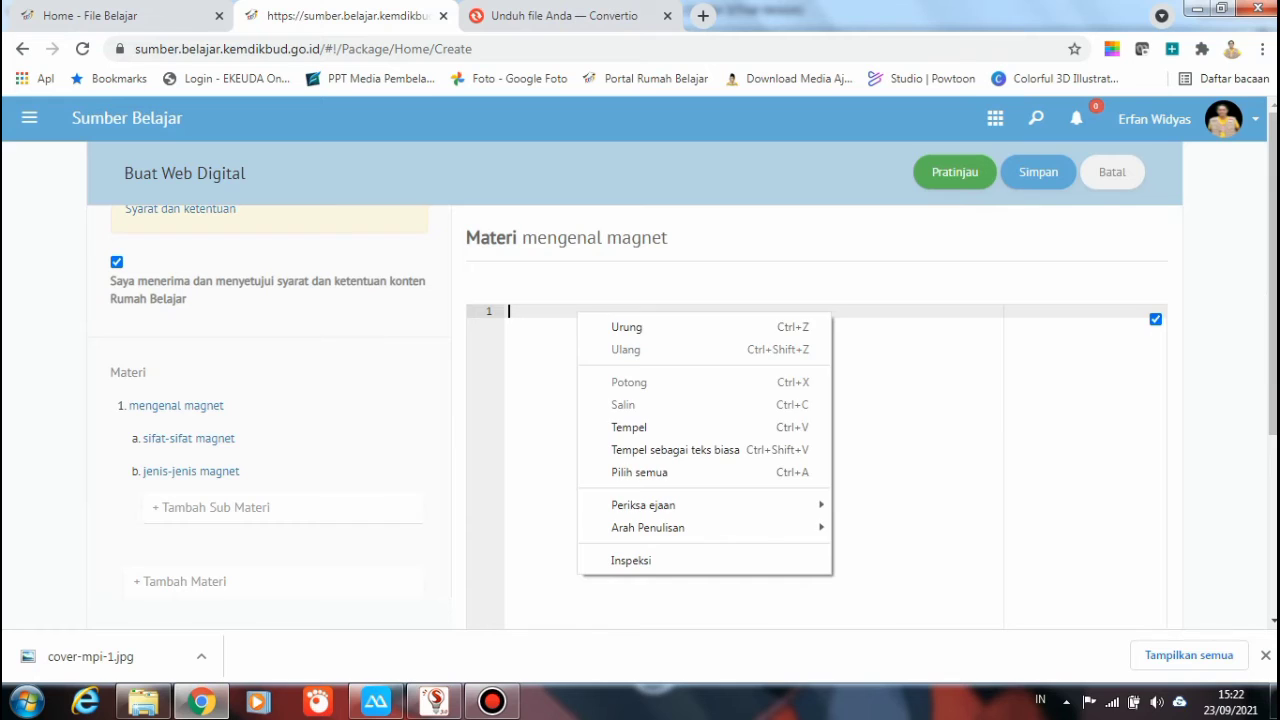
{"action": "left_click", "coordinate": [629, 427]}
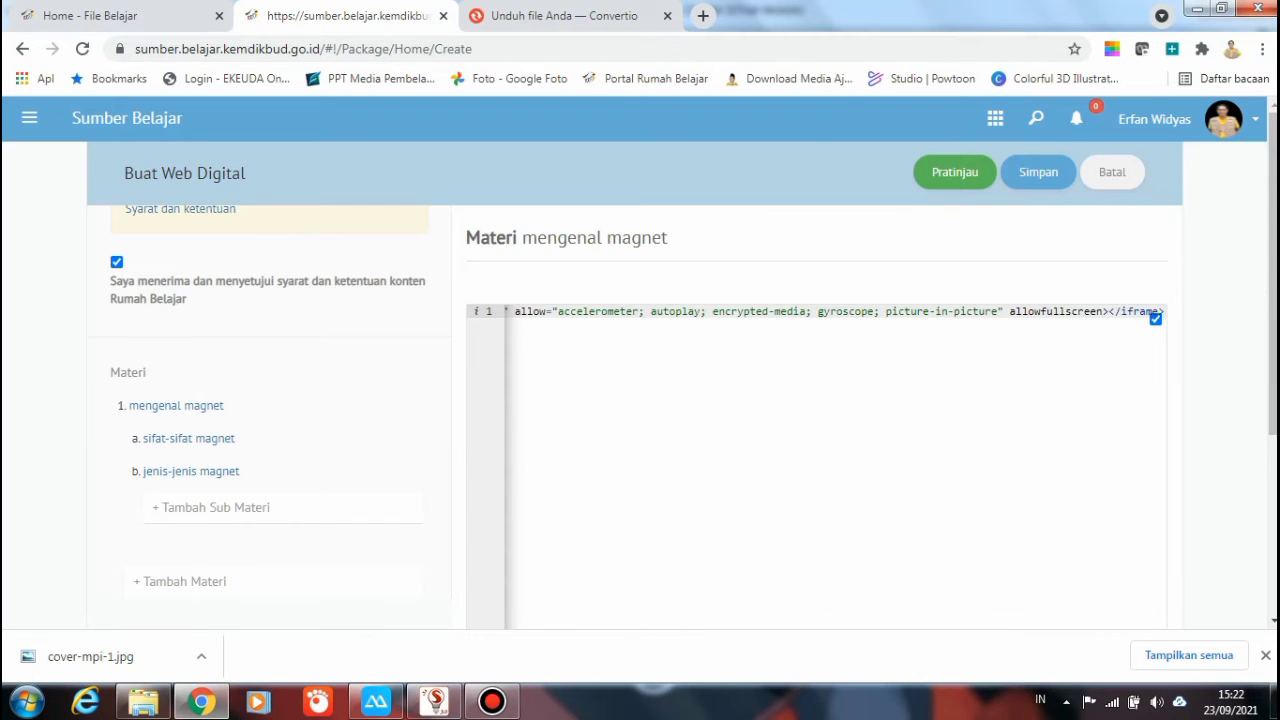
{"action": "scroll", "coordinate": [816, 400], "scroll_direction": "down", "scroll_amount": 3}
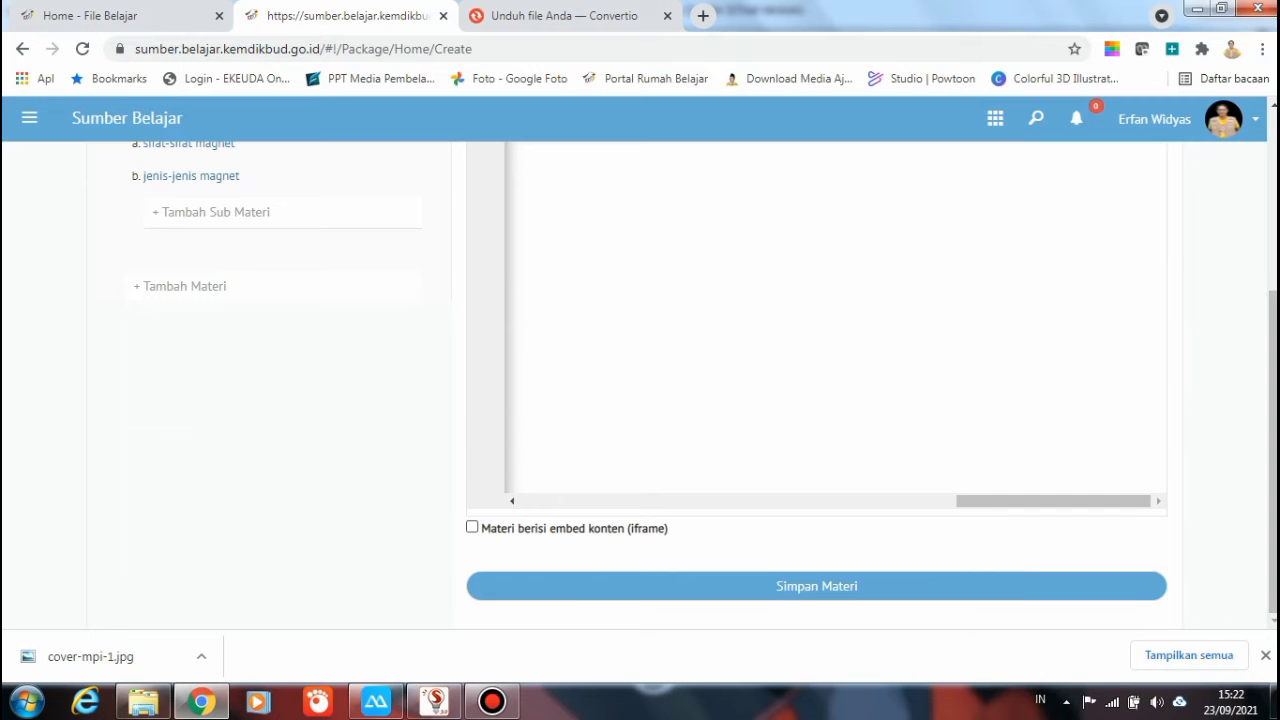
{"action": "left_click", "coordinate": [472, 527]}
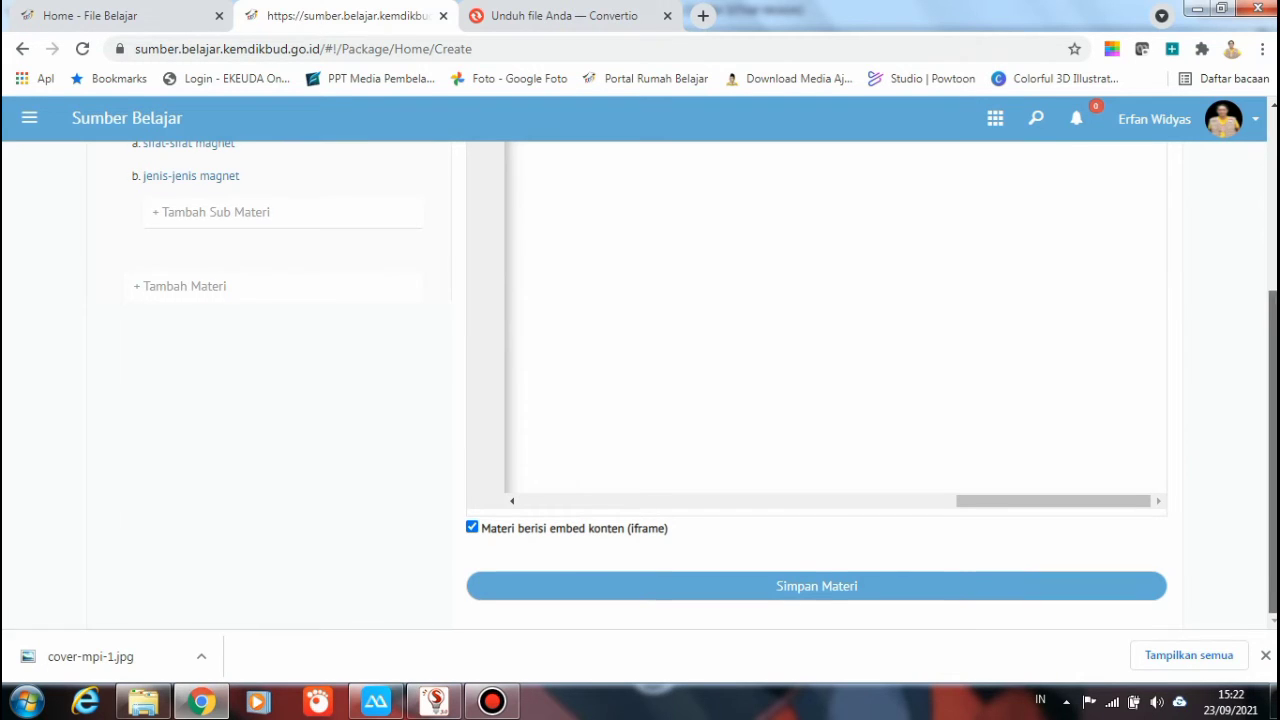
{"action": "scroll", "coordinate": [640, 380], "scroll_direction": "up", "scroll_amount": 3}
{"action": "left_click", "coordinate": [955, 172]}
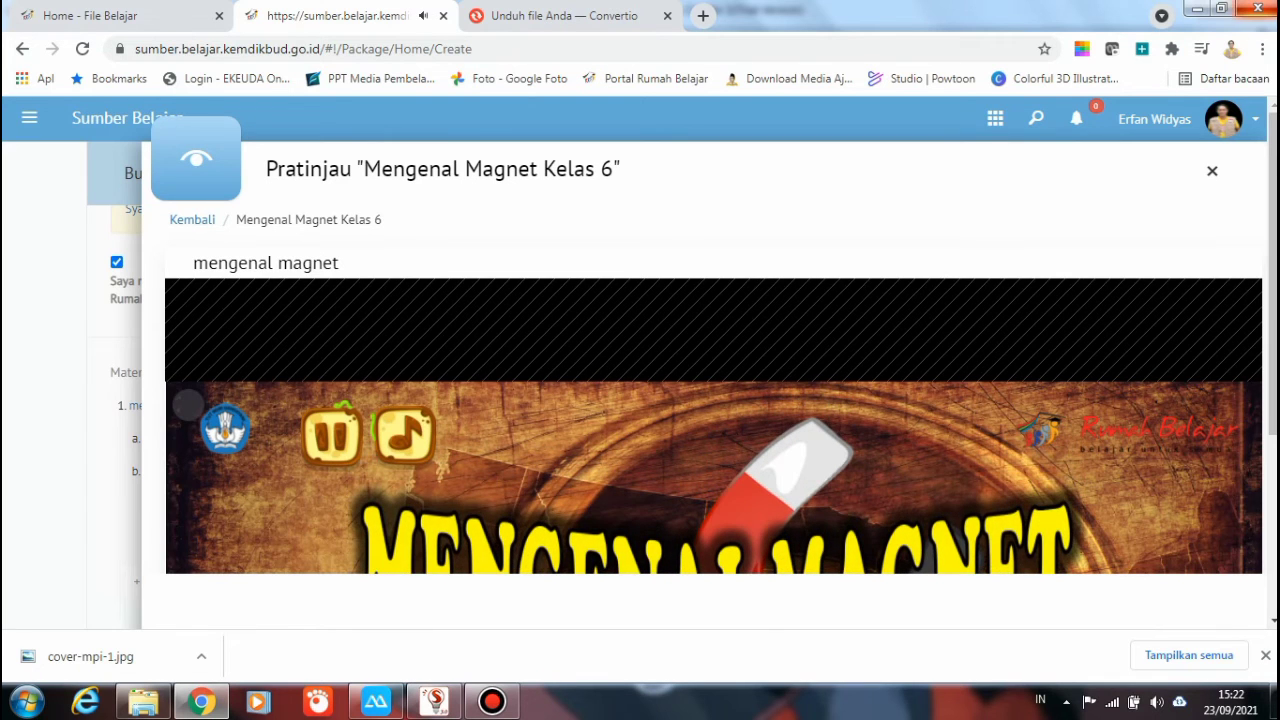
Watch the Mengenal Magnet animation in the preview, then close it and return to the form
{"action": "scroll", "coordinate": [188, 404], "scroll_direction": "down", "scroll_amount": 2}
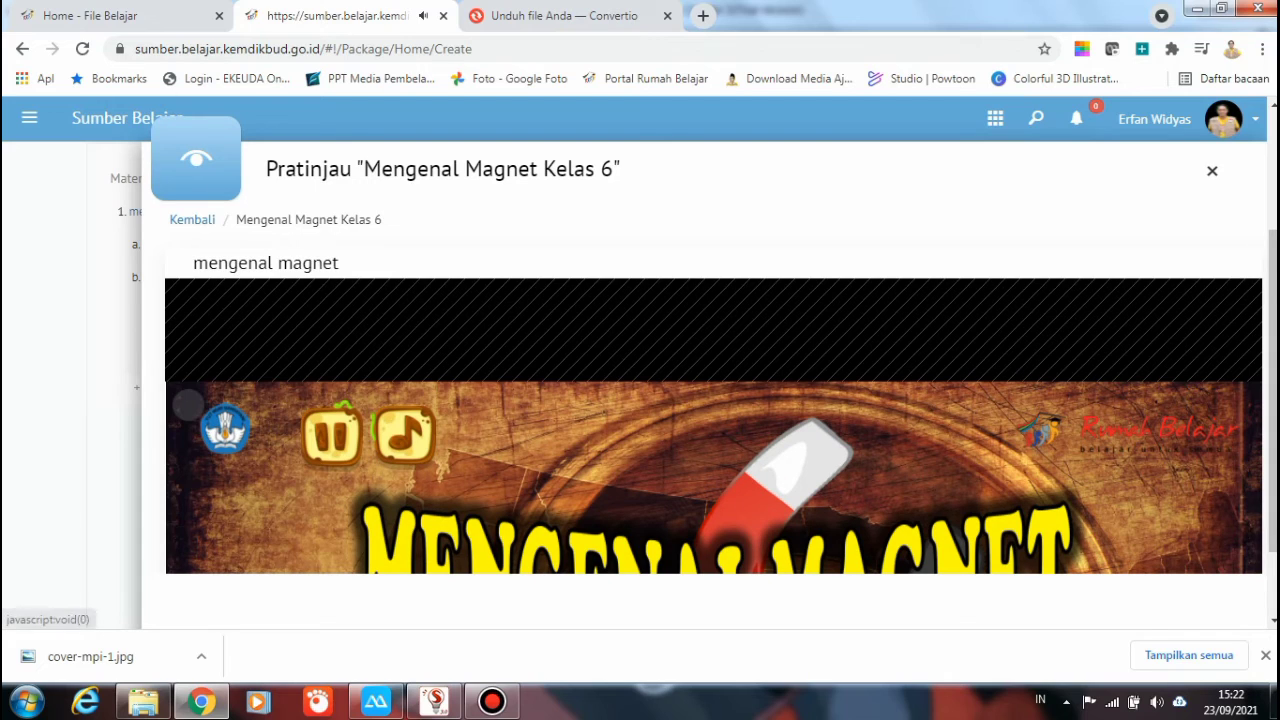
{"action": "scroll", "coordinate": [192, 219], "scroll_direction": "down", "scroll_amount": 1}
{"action": "left_click", "coordinate": [192, 219]}
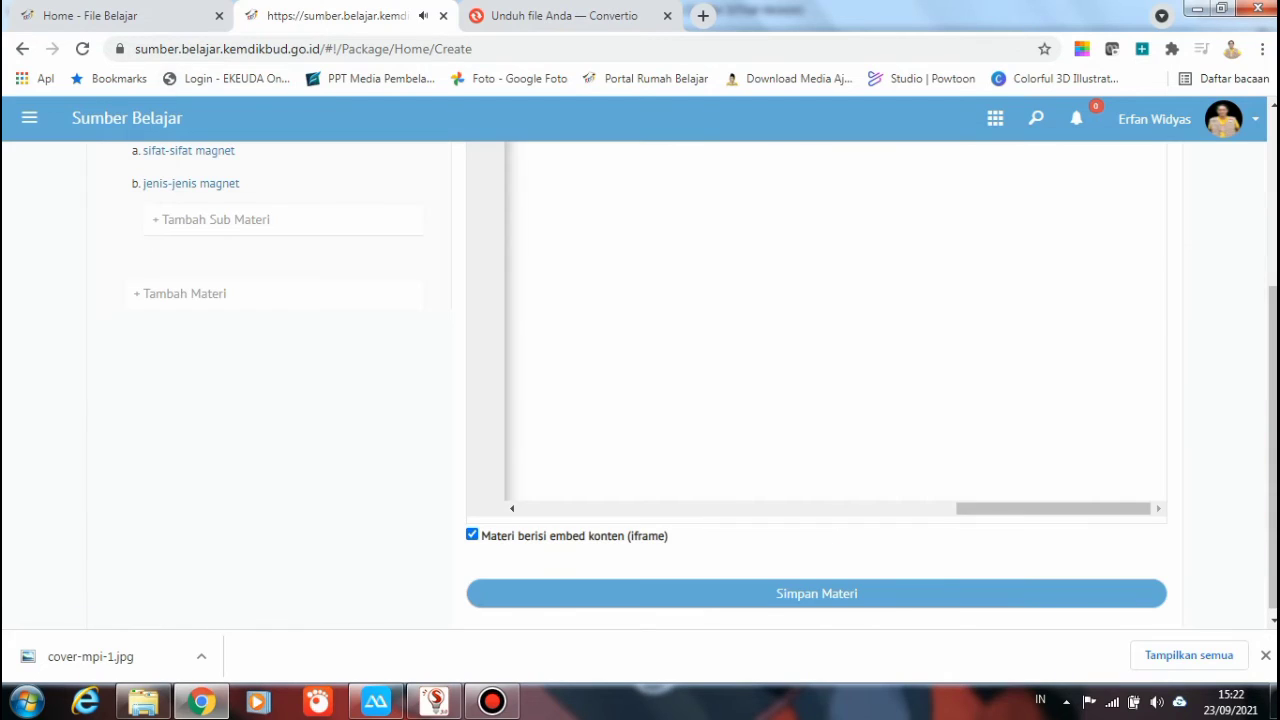
{"action": "scroll", "coordinate": [640, 400], "scroll_direction": "up", "scroll_amount": 3}
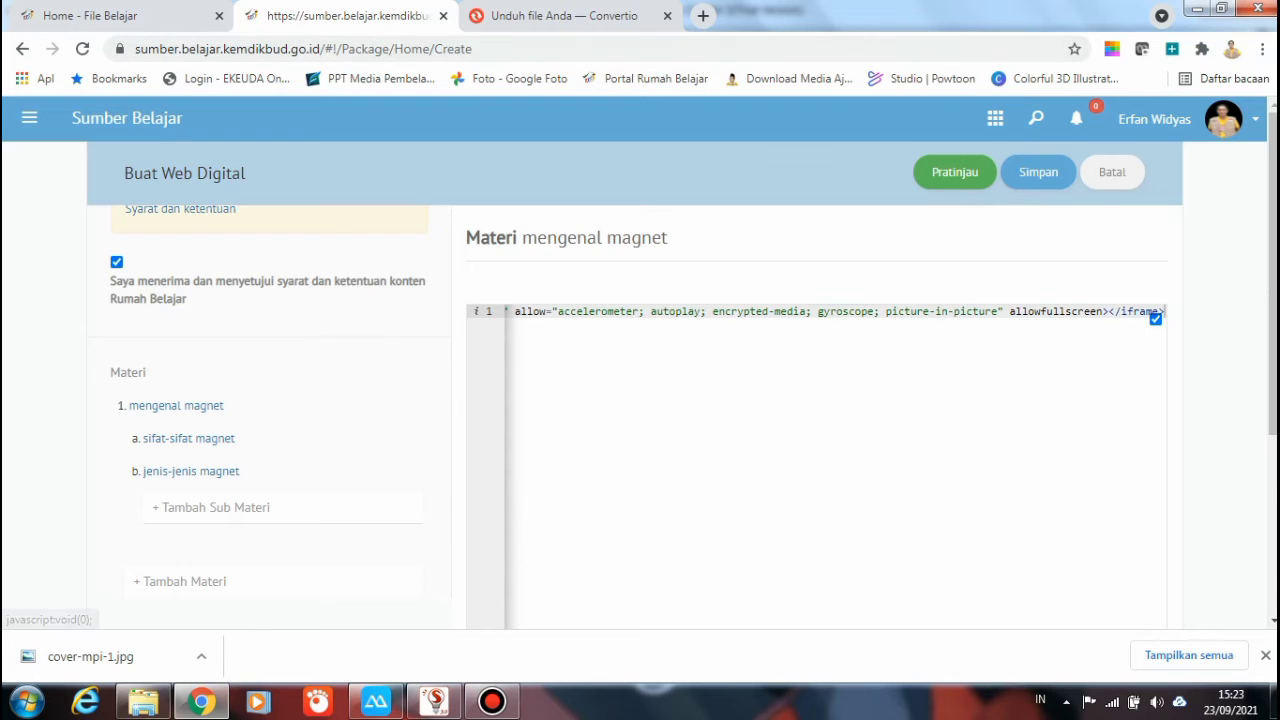
{"action": "left_click", "coordinate": [29, 117]}
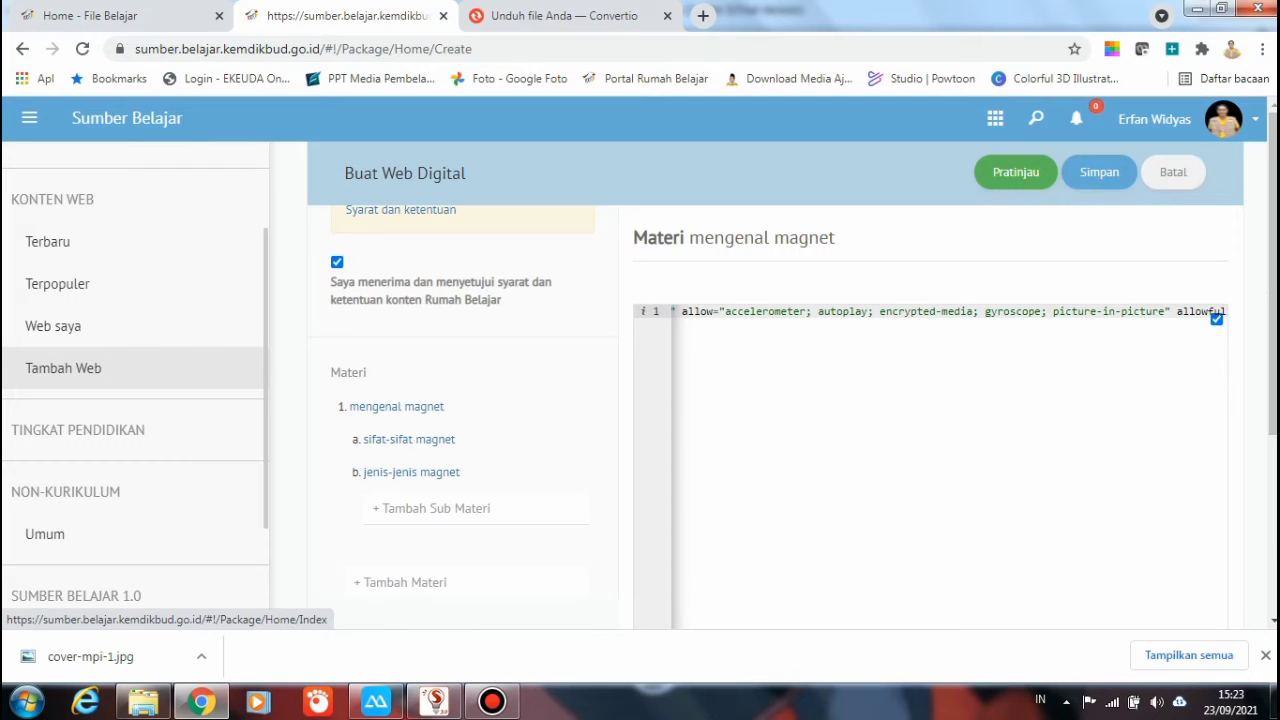
In Web saya, check the Ditolak, Revisi and Menunggu tabs, then open the Mengenal Magnet Kelas 6 card
{"action": "scroll", "coordinate": [130, 280], "scroll_direction": "up", "scroll_amount": 2}
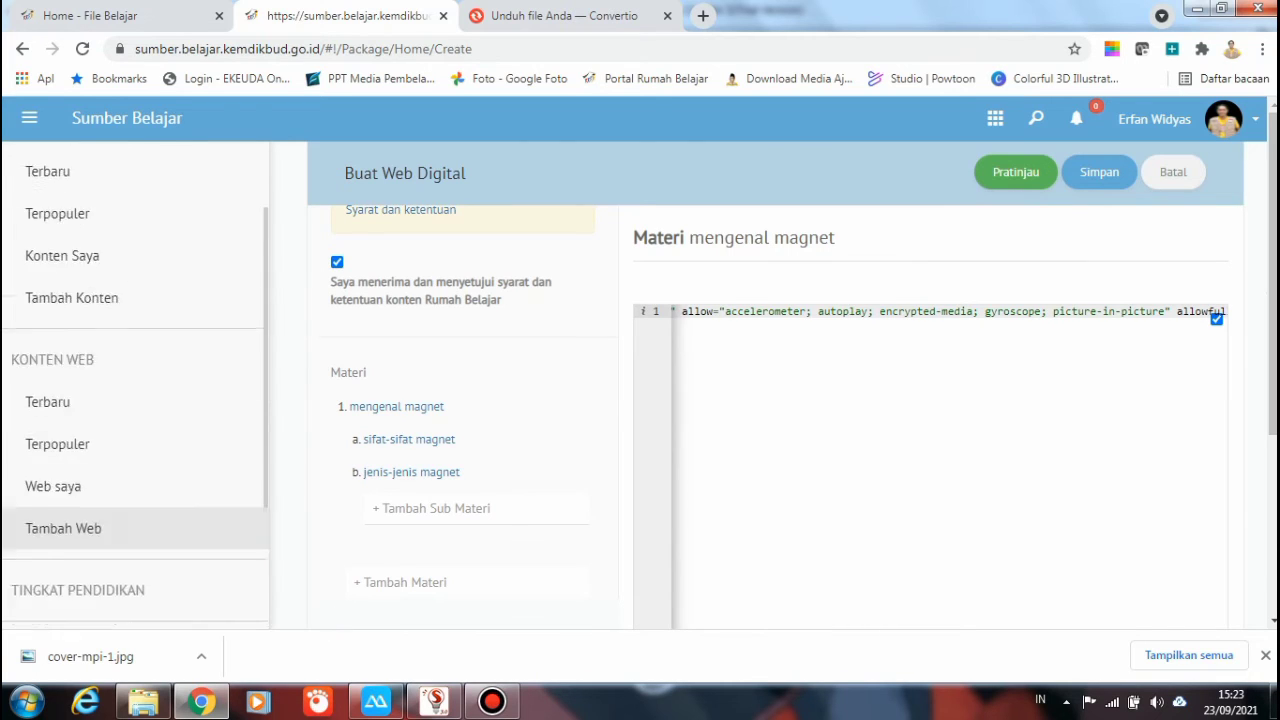
{"action": "scroll", "coordinate": [135, 400], "scroll_direction": "up", "scroll_amount": 1}
{"action": "scroll", "coordinate": [135, 400], "scroll_direction": "down", "scroll_amount": 1}
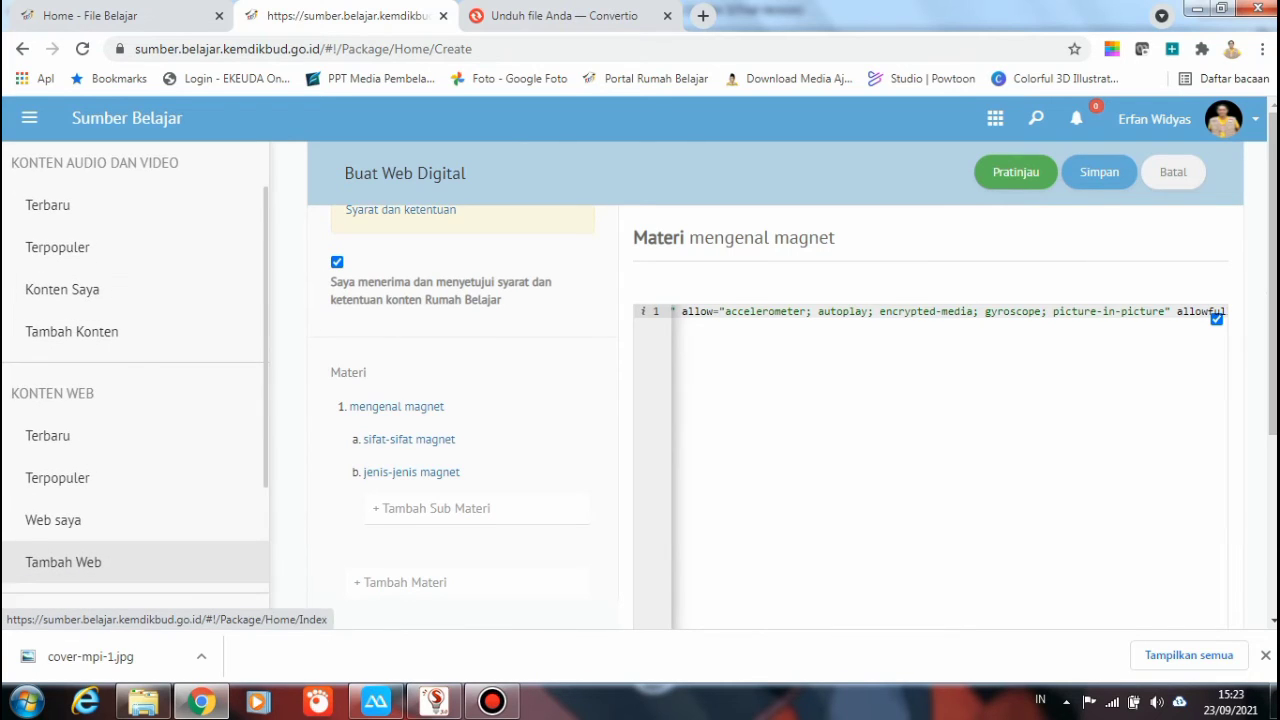
{"action": "left_click", "coordinate": [53, 520]}
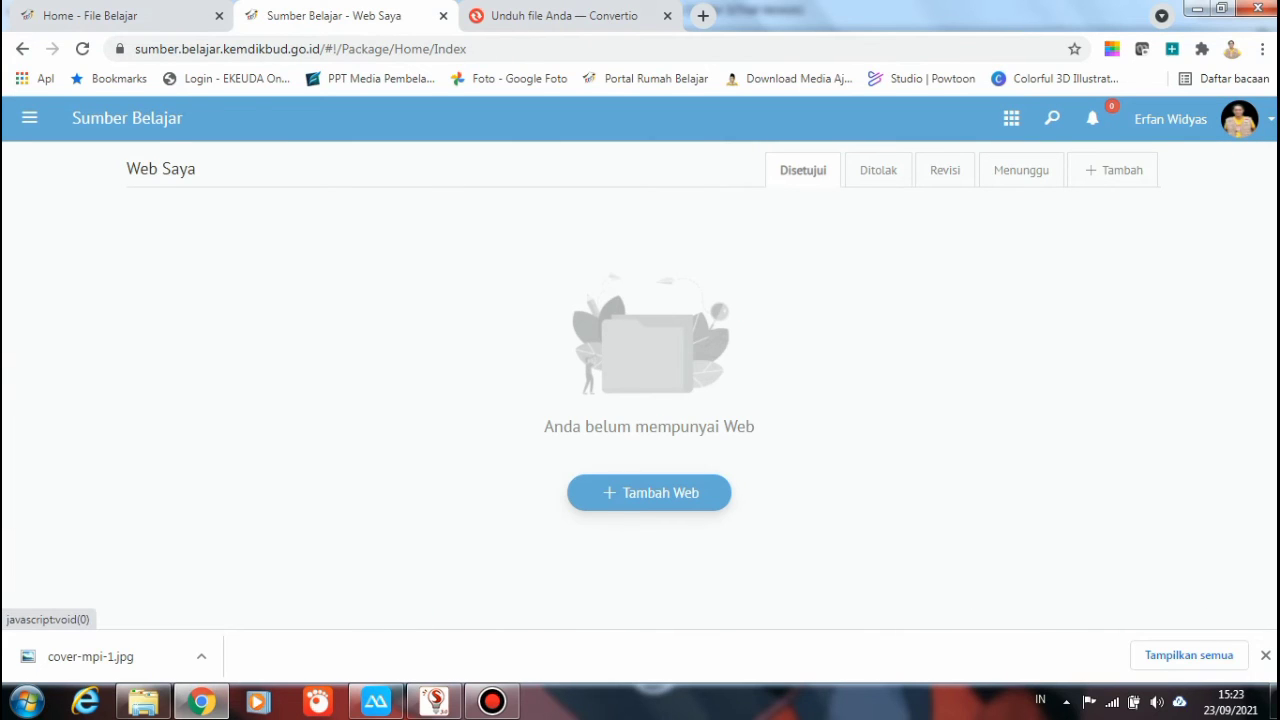
{"action": "left_click", "coordinate": [878, 170]}
{"action": "left_click", "coordinate": [945, 170]}
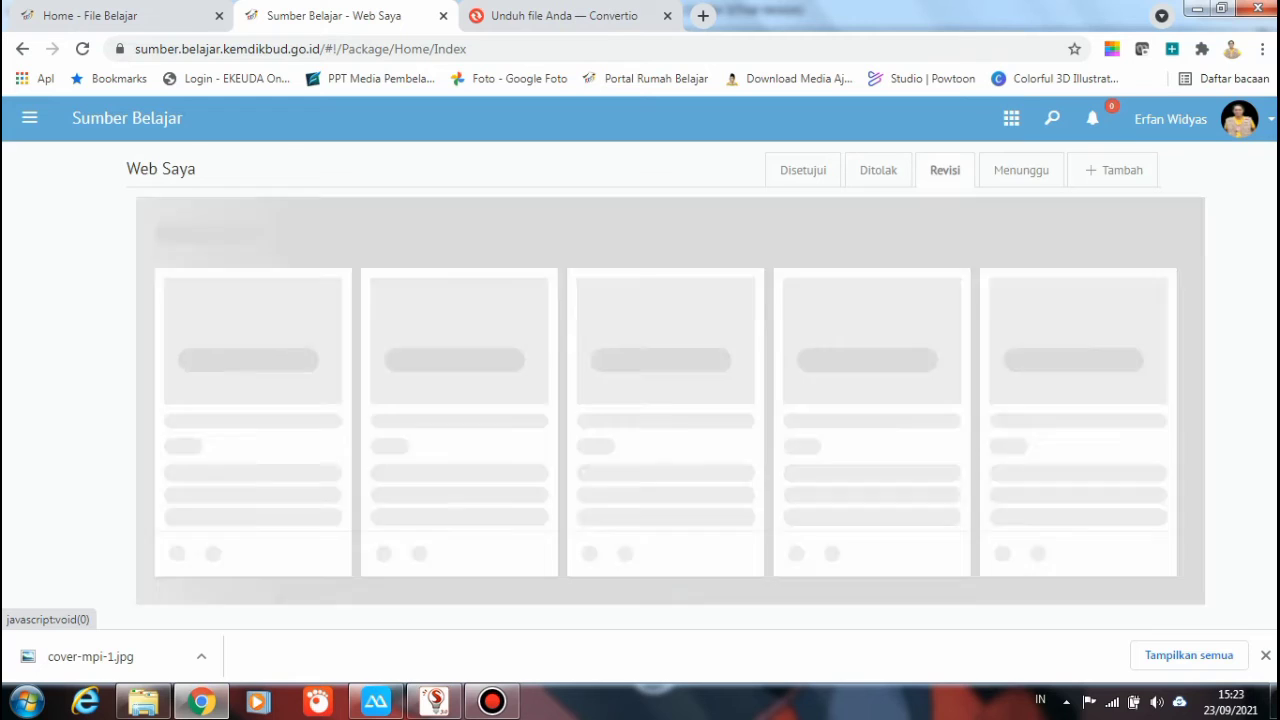
{"action": "left_click", "coordinate": [1021, 170]}
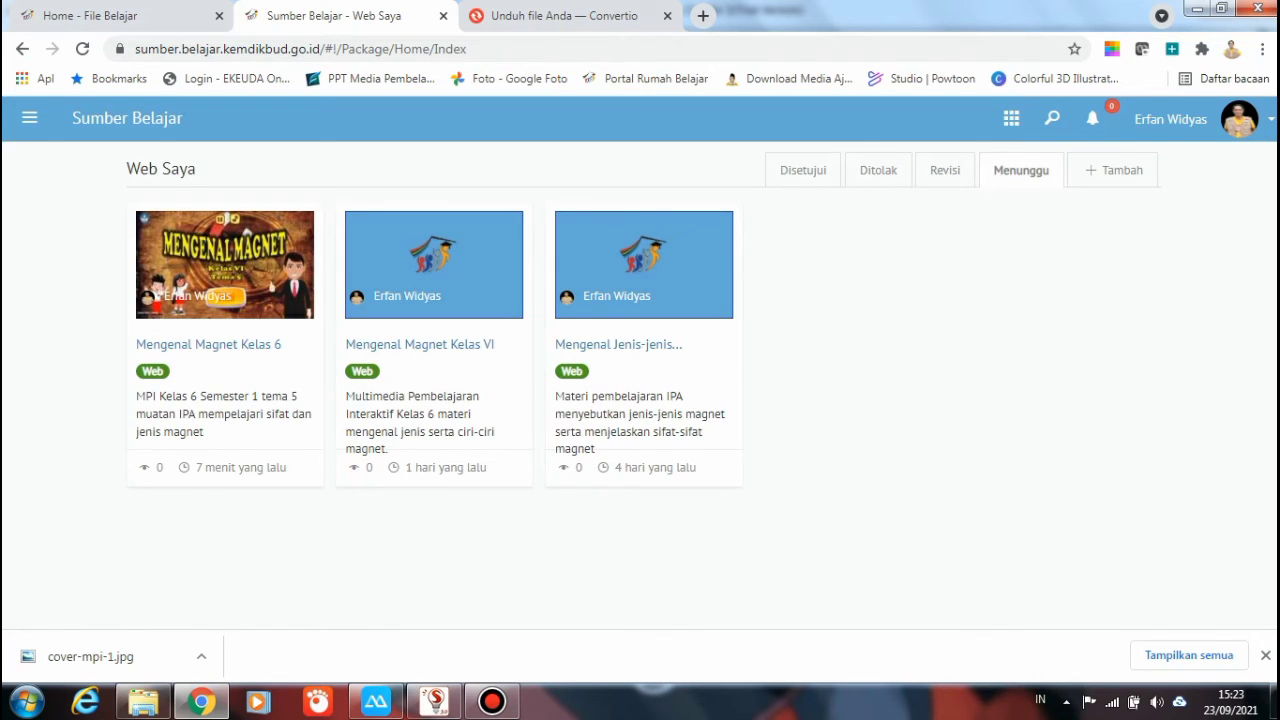
{"action": "mouse_move", "coordinate": [225, 264]}
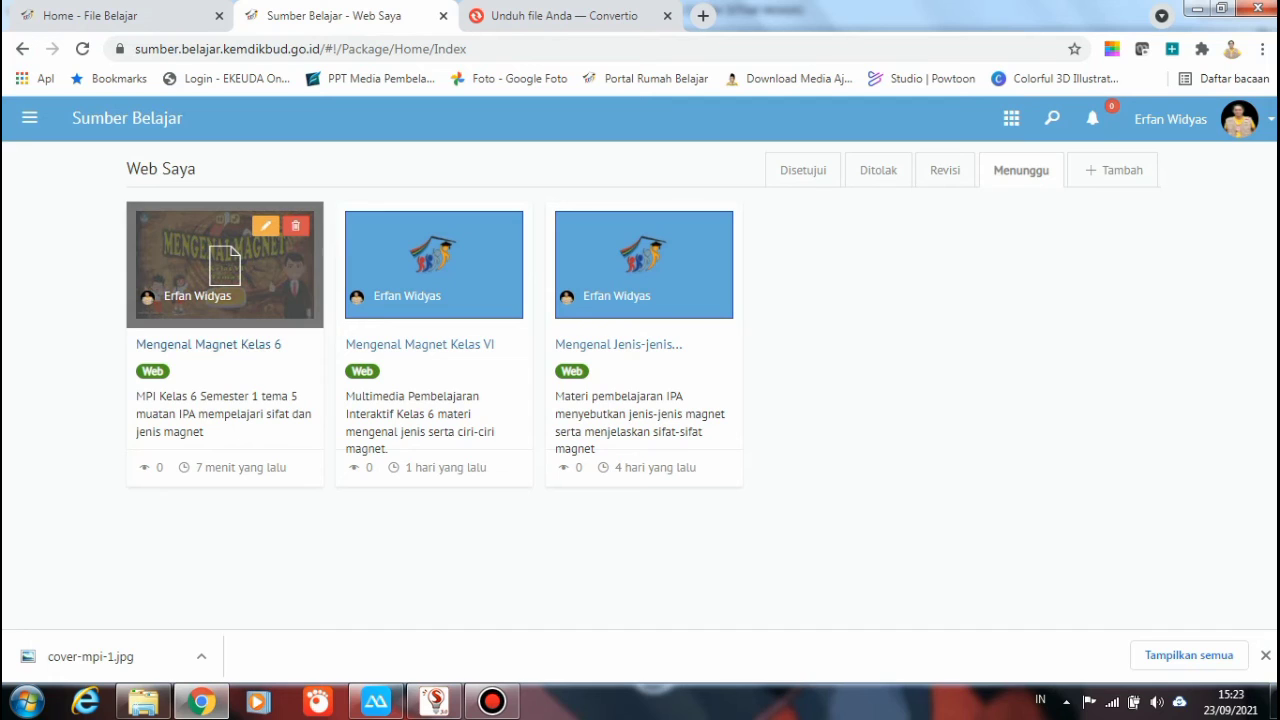
{"action": "mouse_move", "coordinate": [644, 264]}
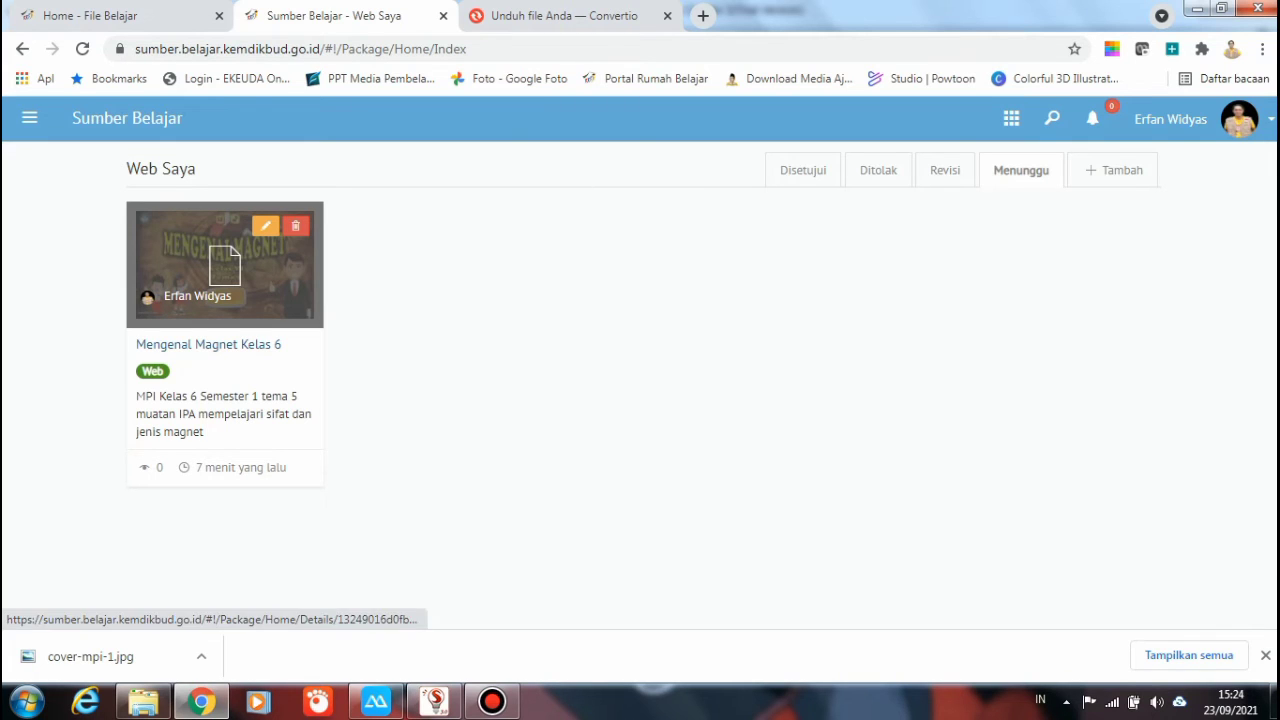
{"action": "left_click", "coordinate": [224, 265]}
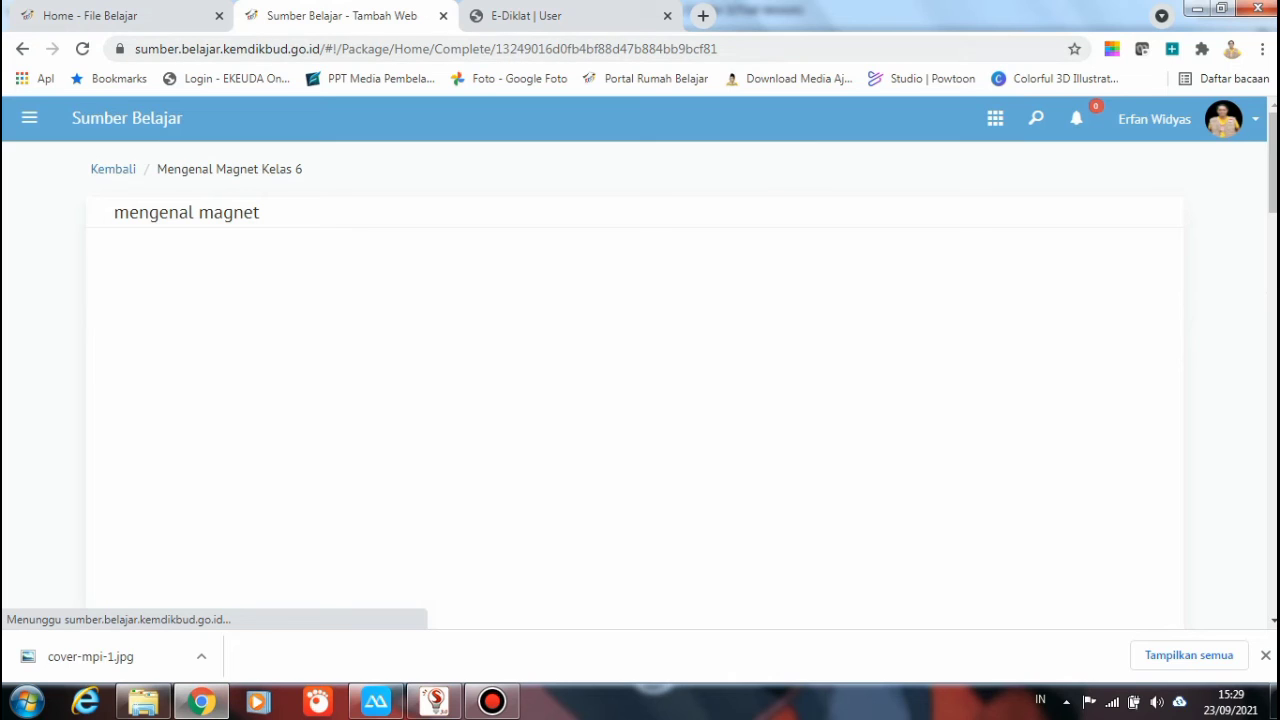
Select the Mengenal Magnet Kelas 6 page's web address, then go to the E-Diklat tab
{"action": "scroll", "coordinate": [110, 328], "scroll_direction": "down", "scroll_amount": 1}
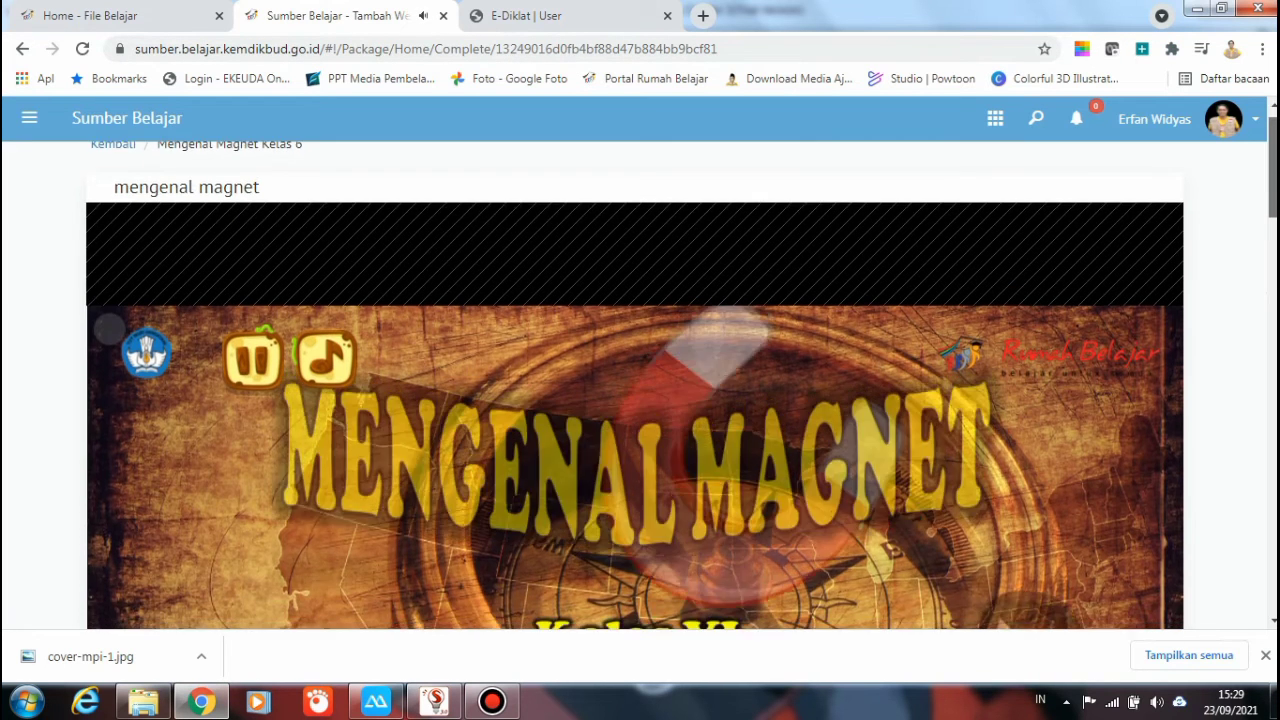
{"action": "left_click_drag", "start_coordinate": [1273, 168], "coordinate": [1273, 161]}
{"action": "left_click_drag", "start_coordinate": [720, 48], "coordinate": [134, 48]}
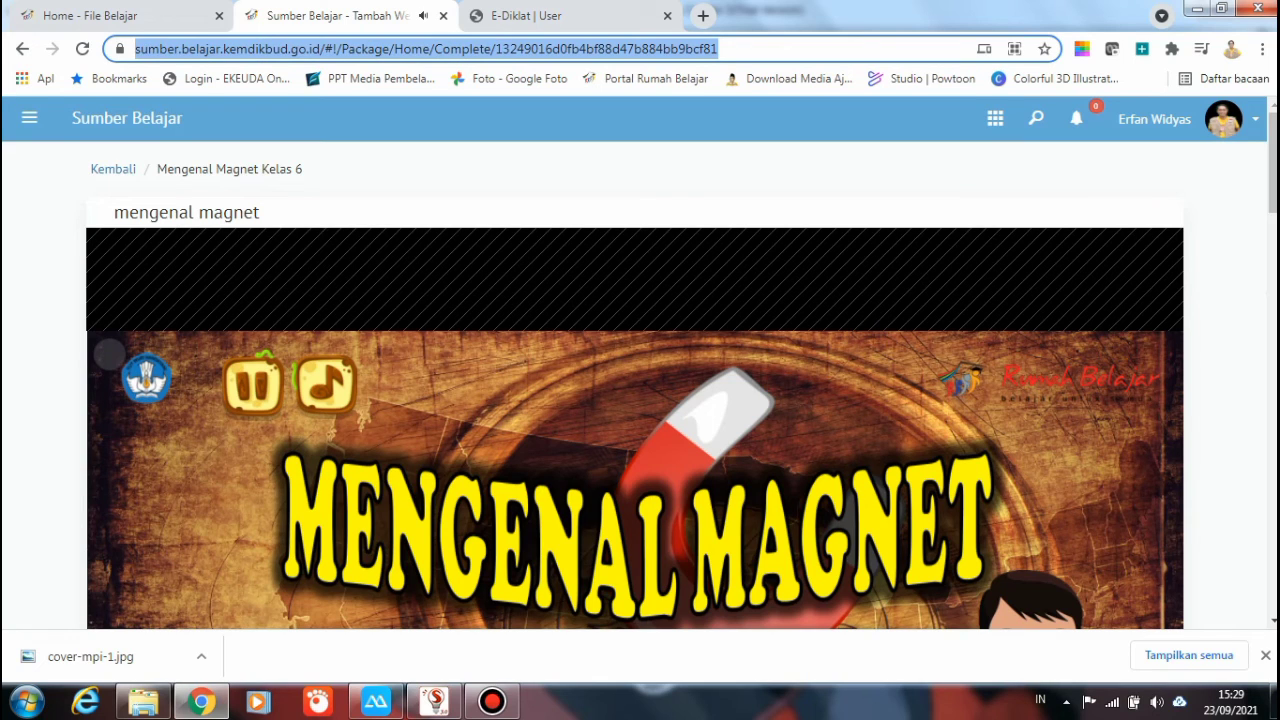
{"action": "left_click", "coordinate": [526, 15]}
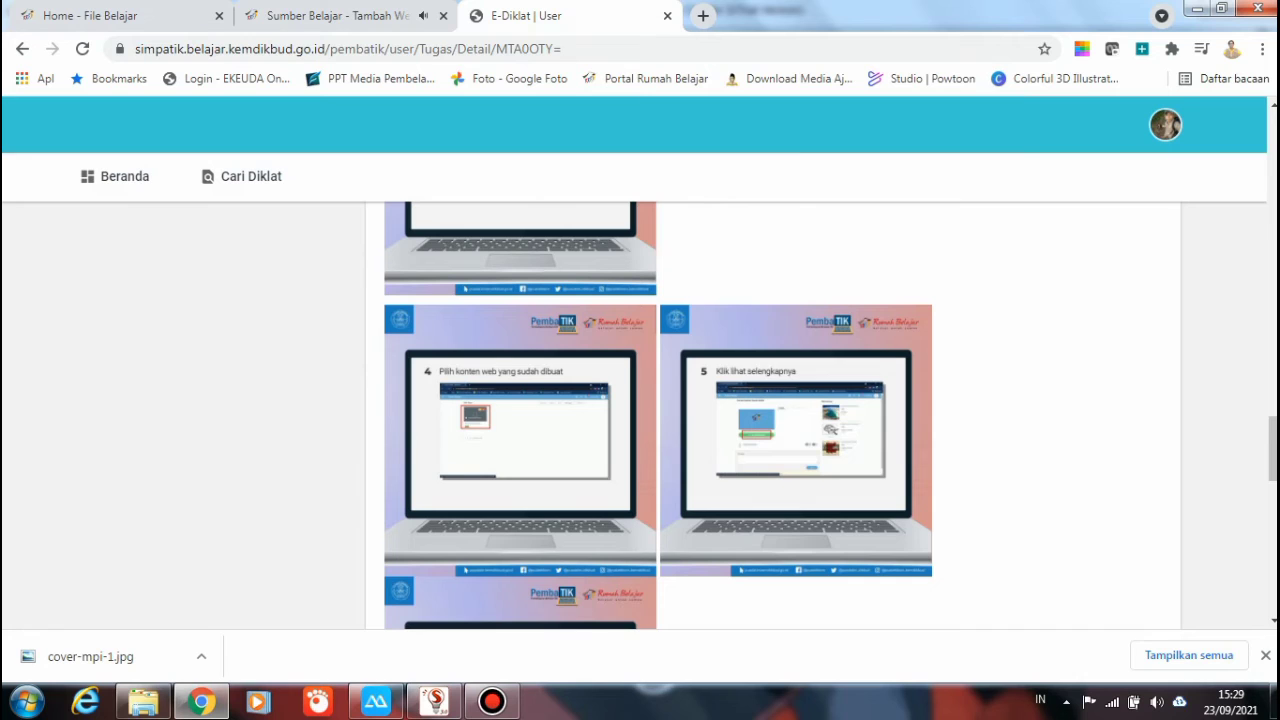
Scroll down to the Jawaban Tugas editor and click into it, then go to the Sumber Belajar tab
{"action": "scroll", "coordinate": [640, 415], "scroll_direction": "down", "scroll_amount": 3}
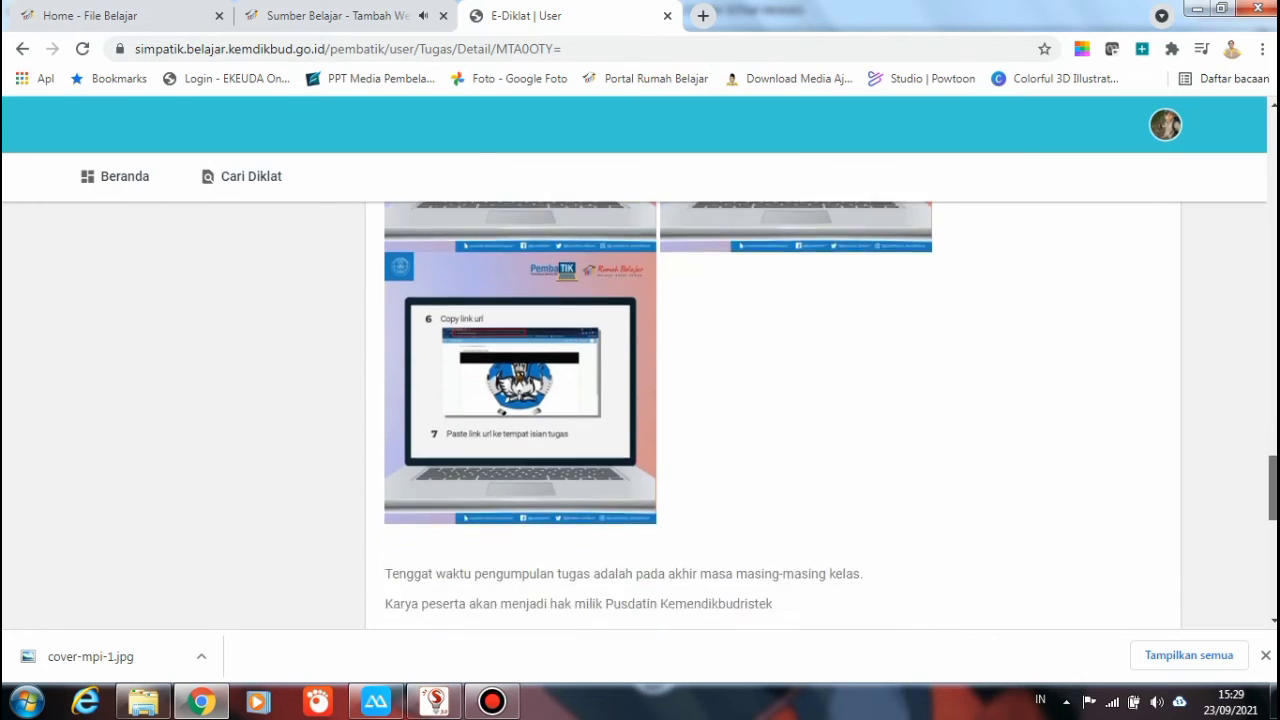
{"action": "scroll", "coordinate": [640, 415], "scroll_direction": "down", "scroll_amount": 5}
{"action": "left_click", "coordinate": [394, 509]}
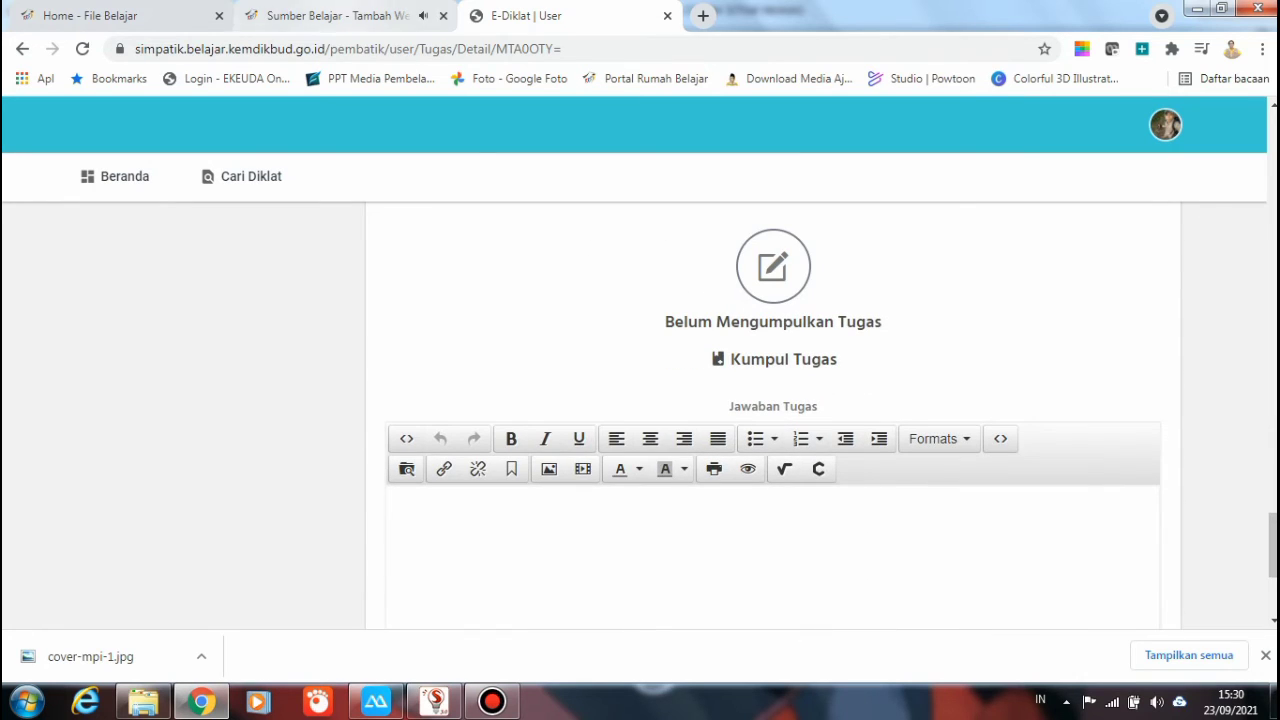
{"action": "left_click", "coordinate": [330, 15]}
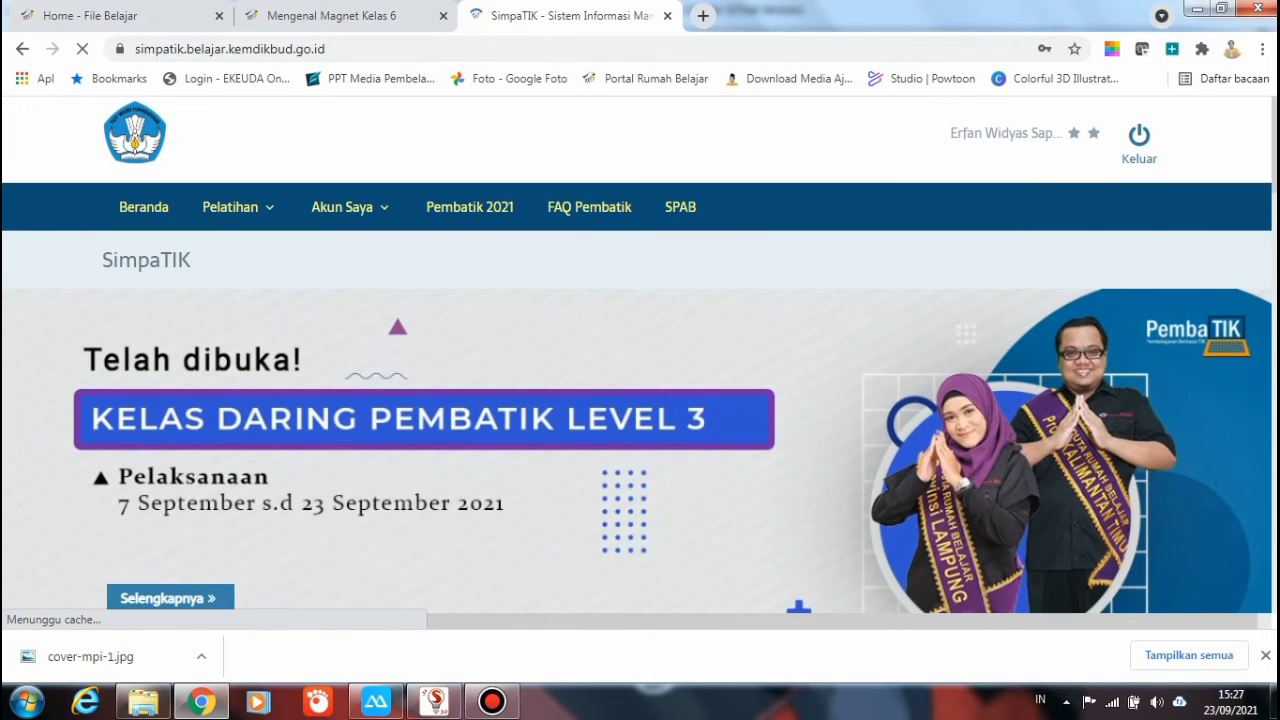
From Pelatihan Saya, open the Pembatik Level 3 2021 – Gelombang 12 details and enter its class
{"action": "mouse_move", "coordinate": [232, 207]}
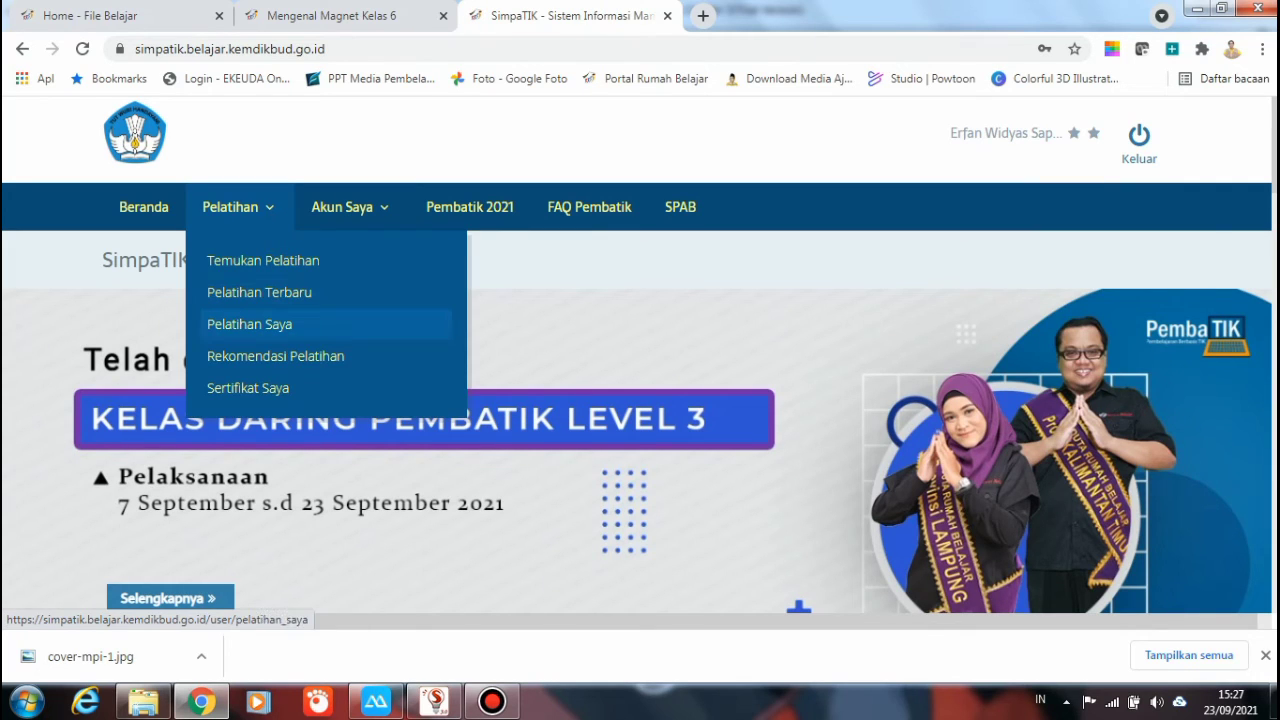
{"action": "left_click", "coordinate": [249, 324]}
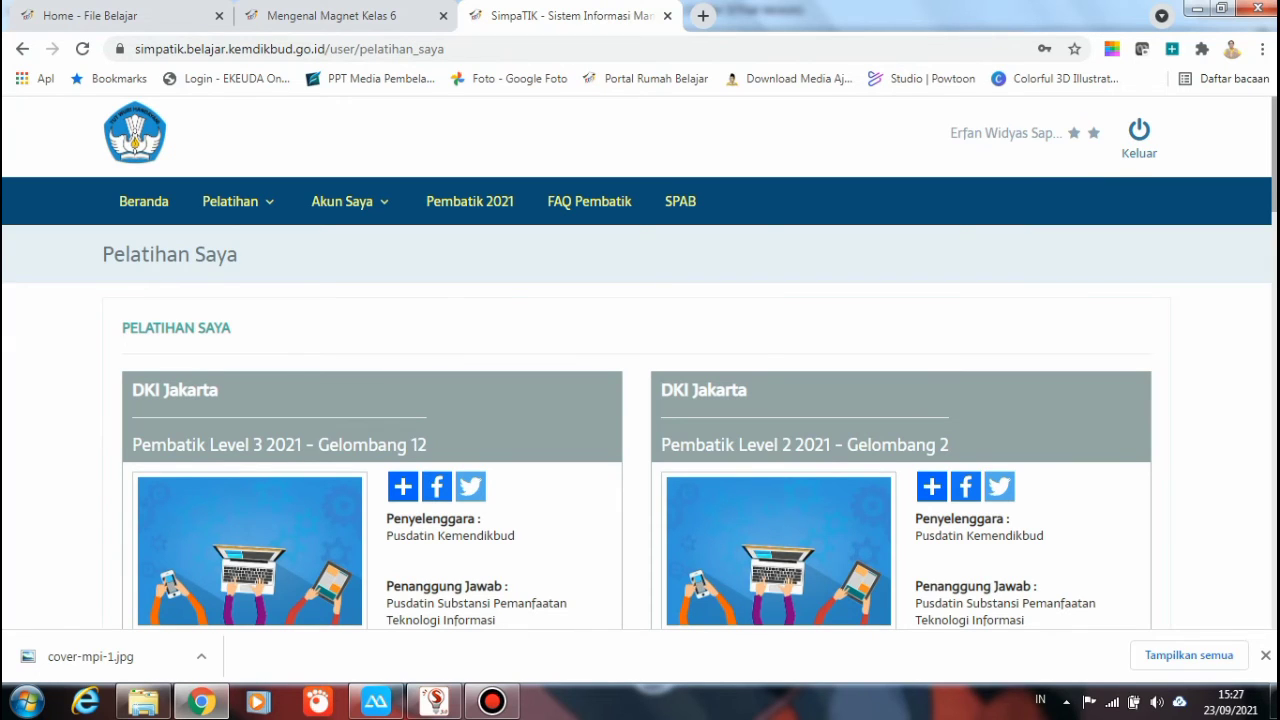
{"action": "scroll", "coordinate": [640, 360], "scroll_direction": "down", "scroll_amount": 4}
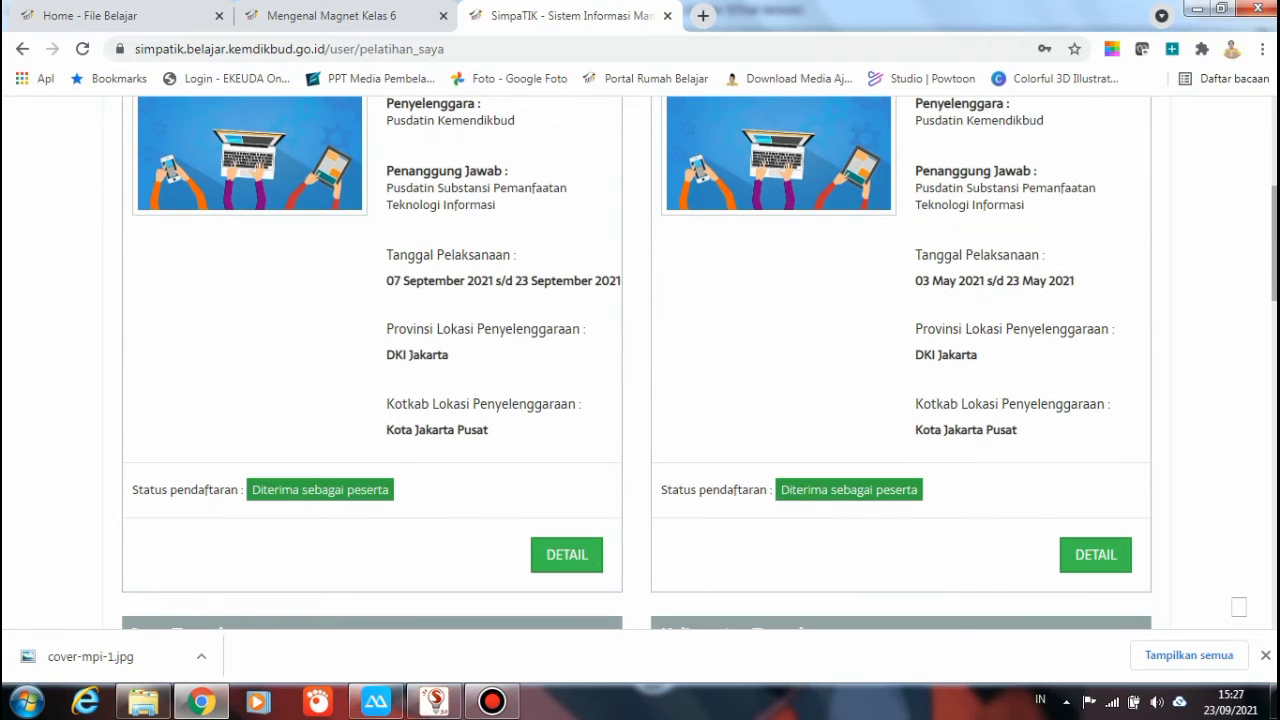
{"action": "scroll", "coordinate": [640, 360], "scroll_direction": "down", "scroll_amount": 1}
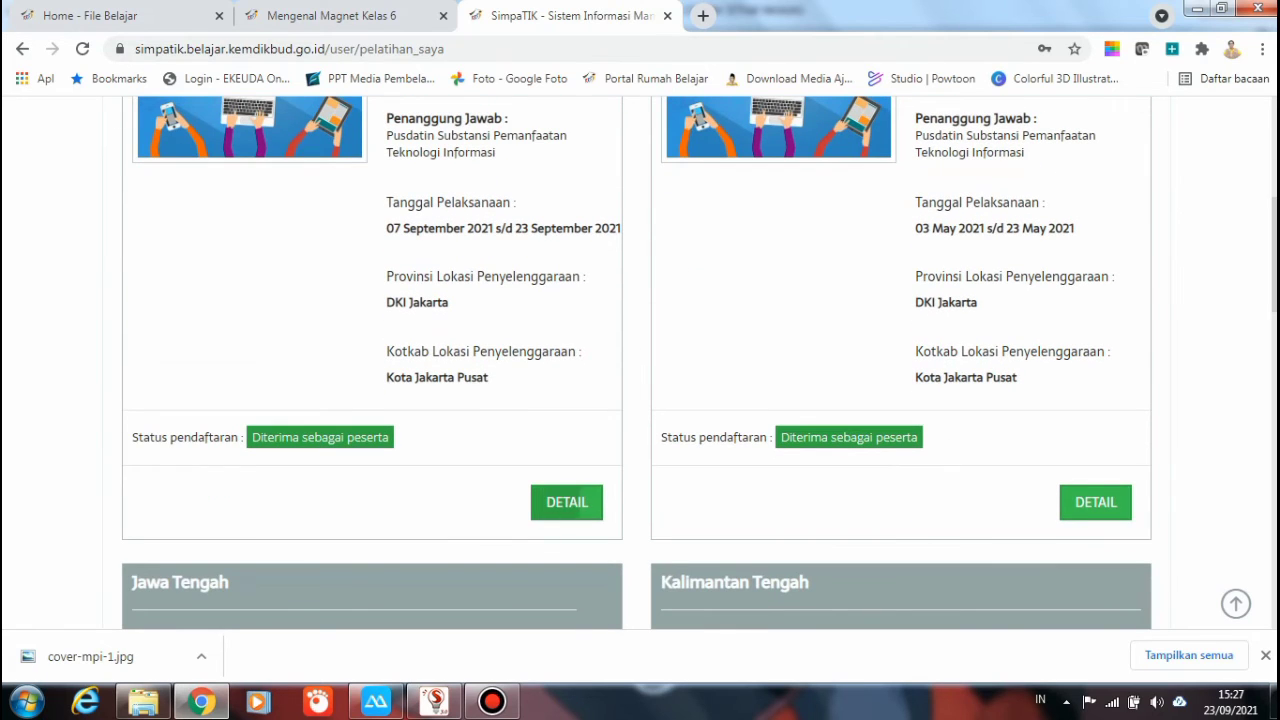
{"action": "left_click", "coordinate": [567, 502]}
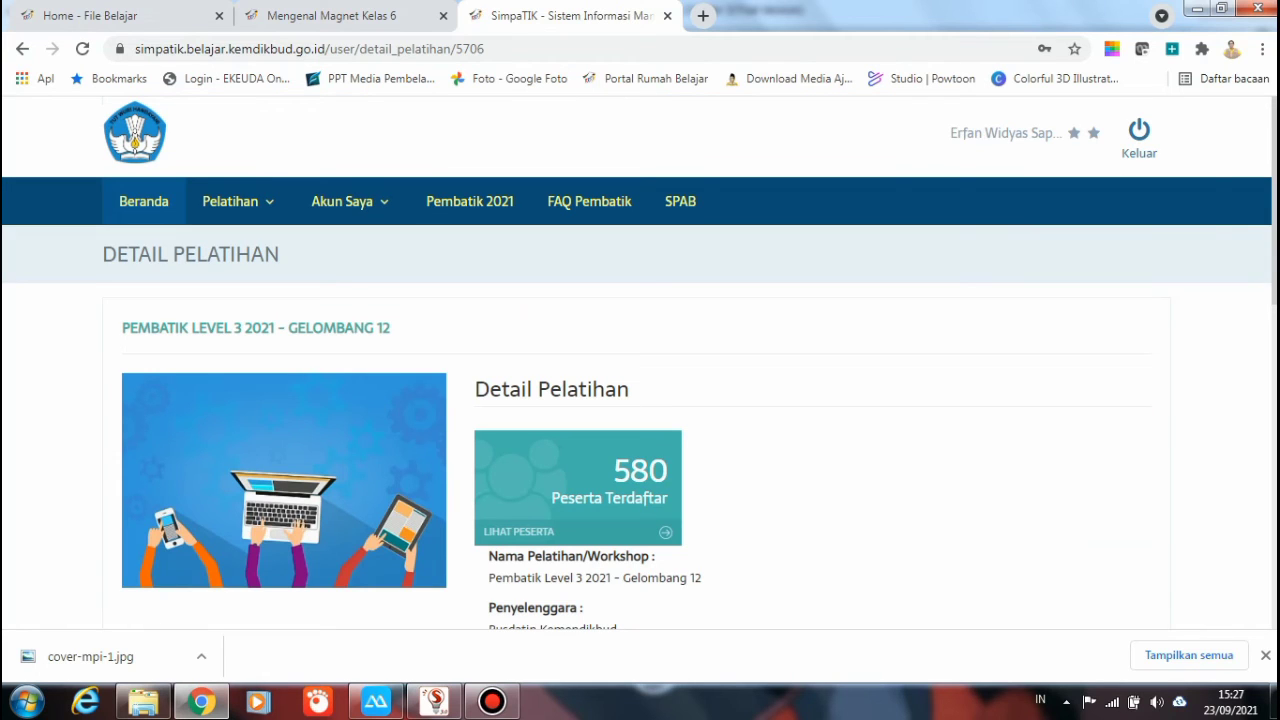
{"action": "scroll", "coordinate": [640, 360], "scroll_direction": "down", "scroll_amount": 6}
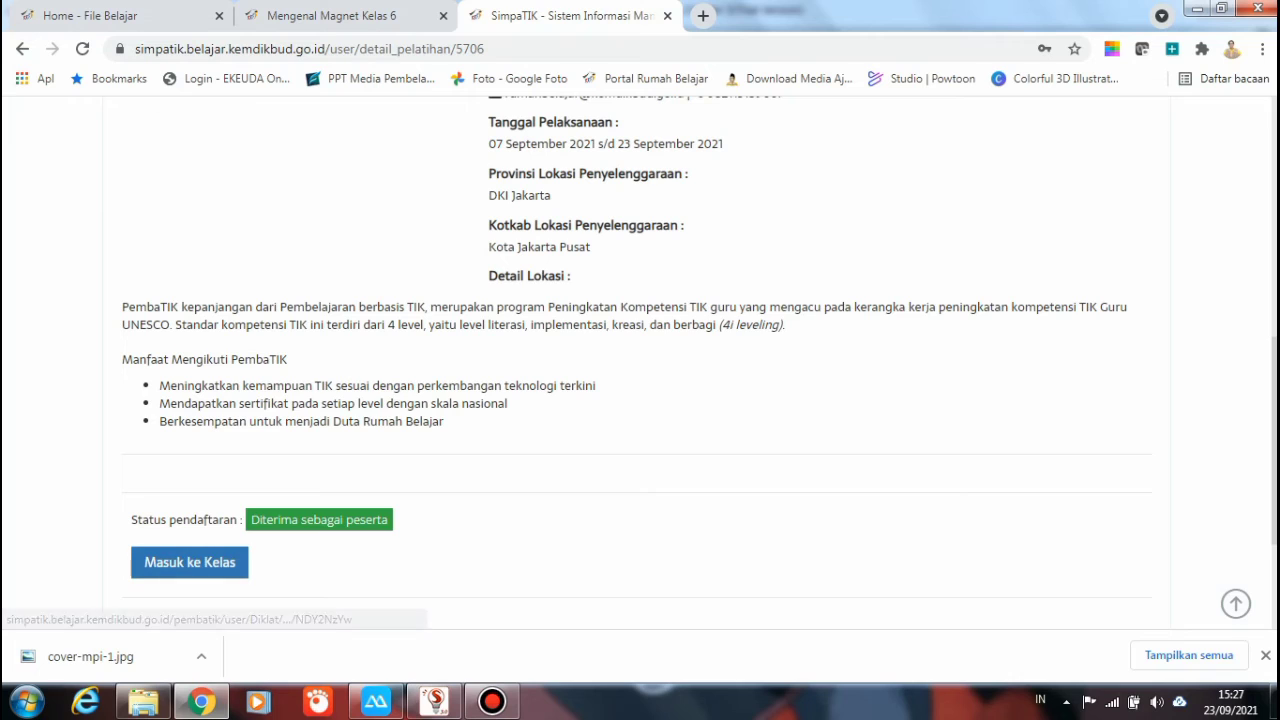
{"action": "left_click", "coordinate": [189, 562]}
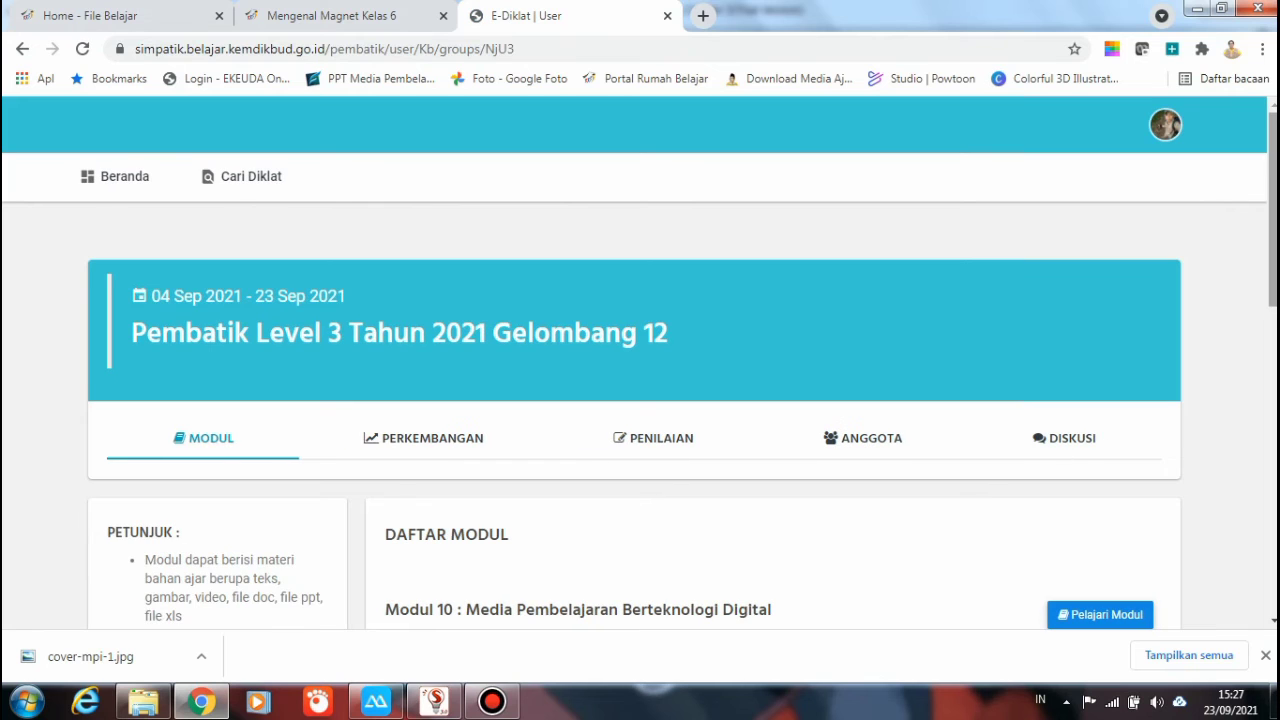
{"action": "scroll", "coordinate": [640, 400], "scroll_direction": "down", "scroll_amount": 1}
{"action": "scroll", "coordinate": [640, 400], "scroll_direction": "down", "scroll_amount": 3}
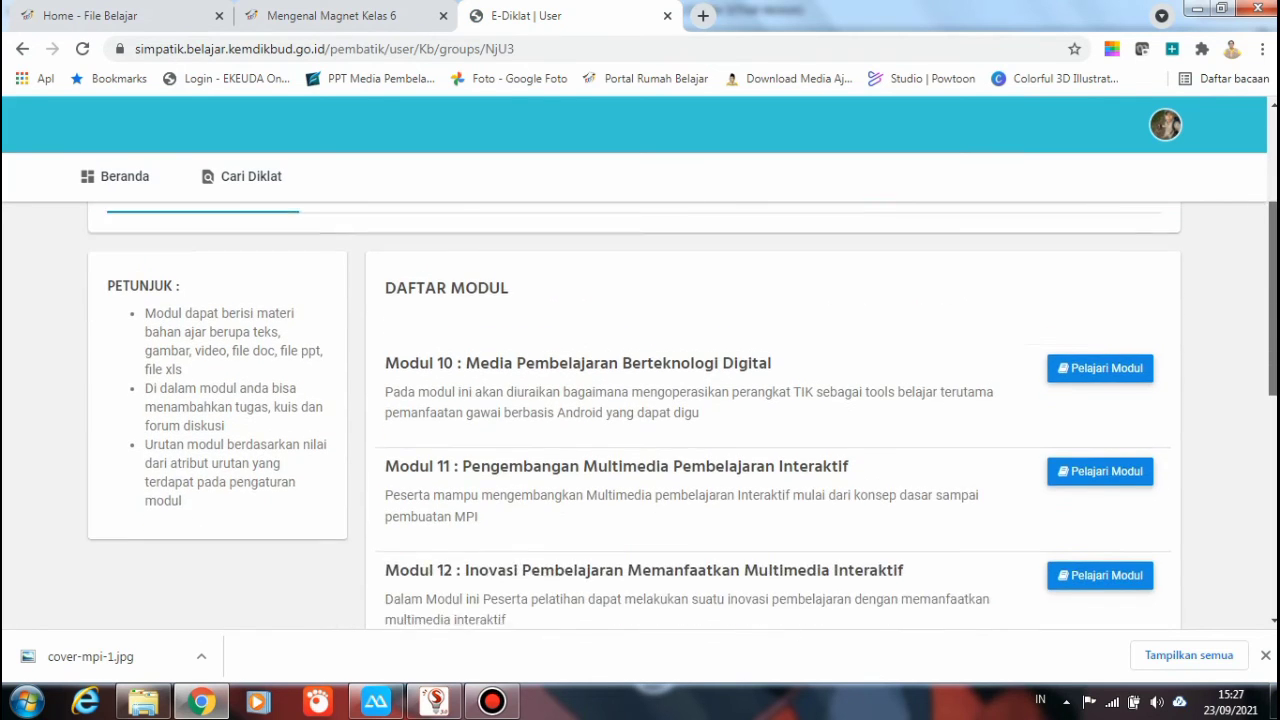
{"action": "scroll", "coordinate": [640, 400], "scroll_direction": "down", "scroll_amount": 3}
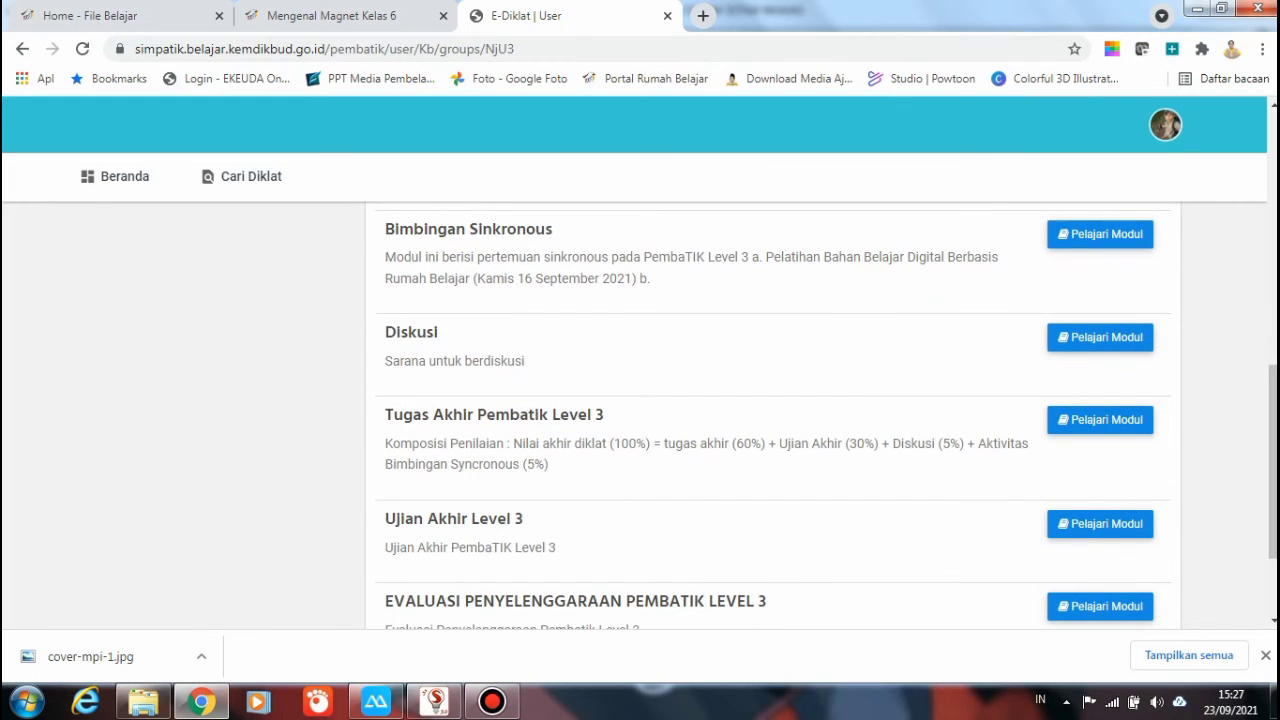
{"action": "left_click", "coordinate": [1100, 419]}
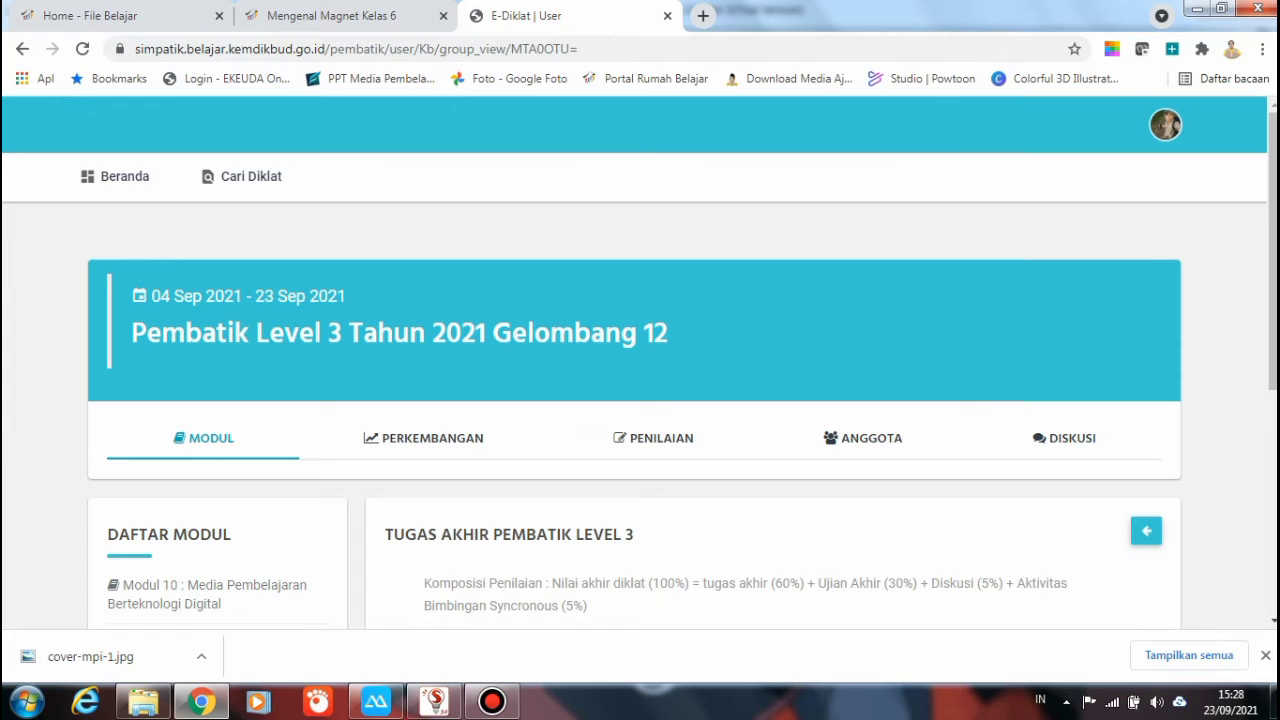
{"action": "scroll", "coordinate": [640, 400], "scroll_direction": "down", "scroll_amount": 3}
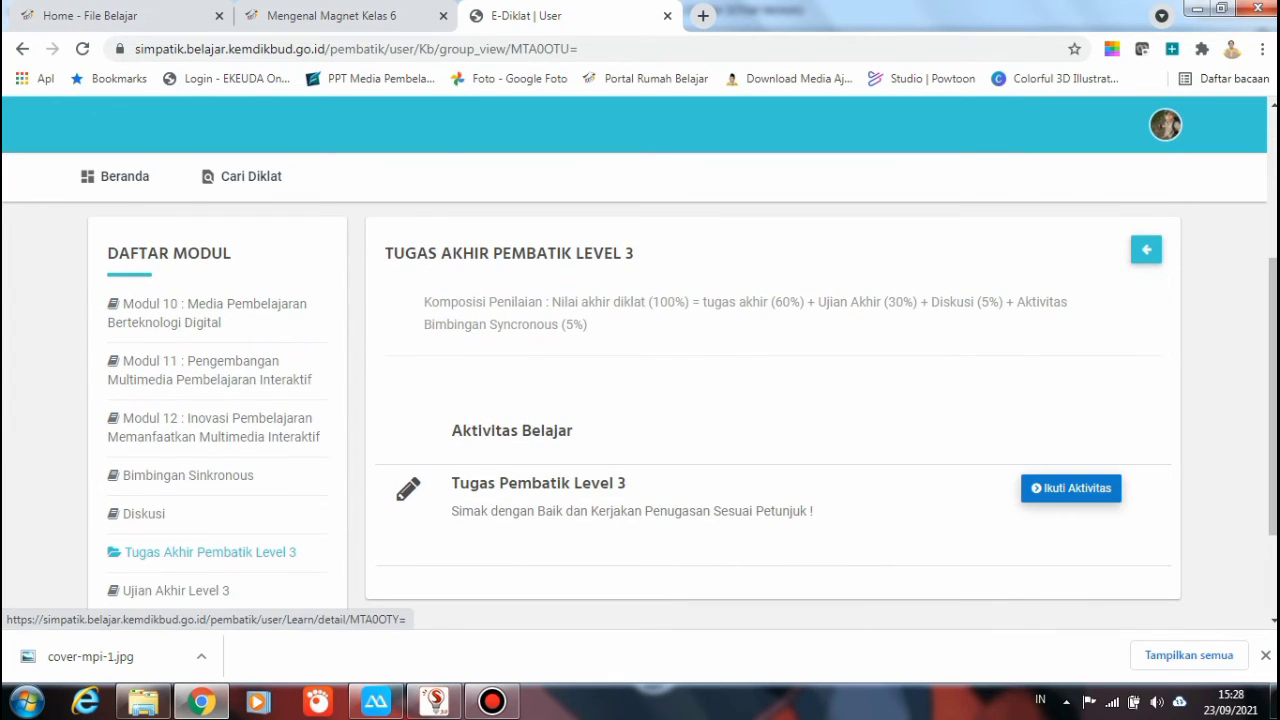
{"action": "left_click", "coordinate": [1071, 488]}
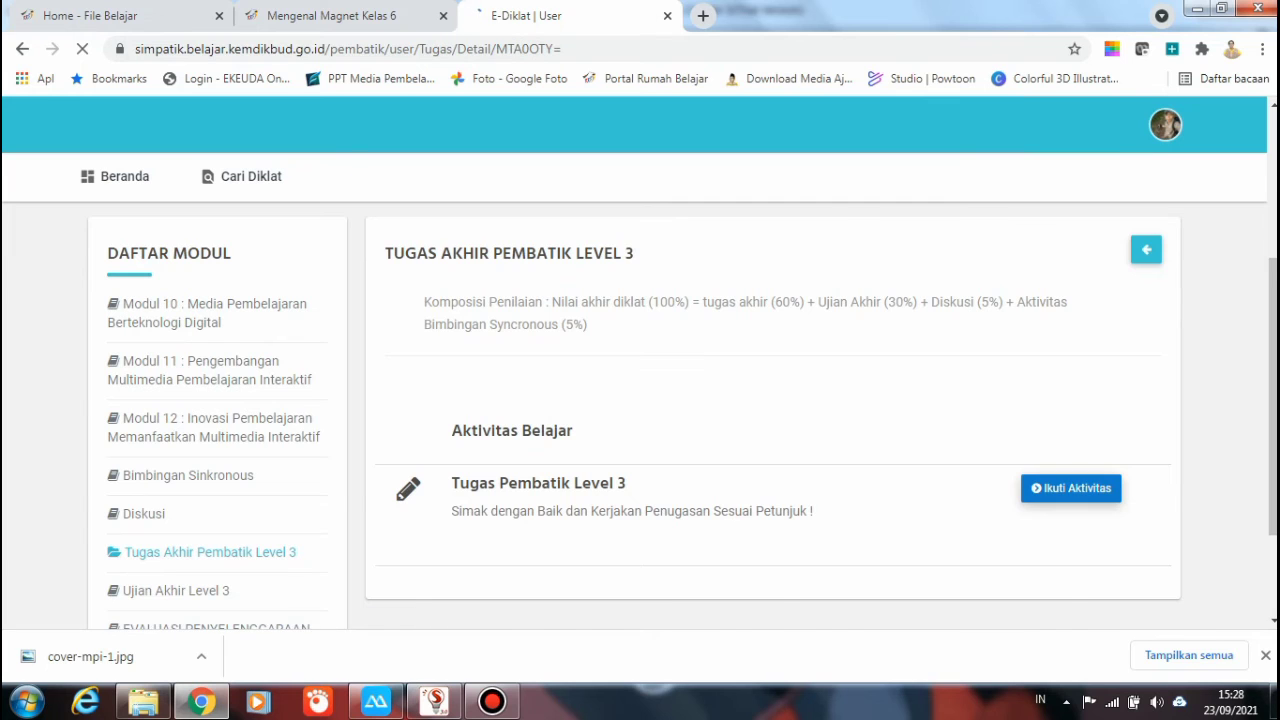
{"action": "scroll", "coordinate": [640, 400], "scroll_direction": "down", "scroll_amount": 1}
{"action": "scroll", "coordinate": [640, 420], "scroll_direction": "down", "scroll_amount": 8}
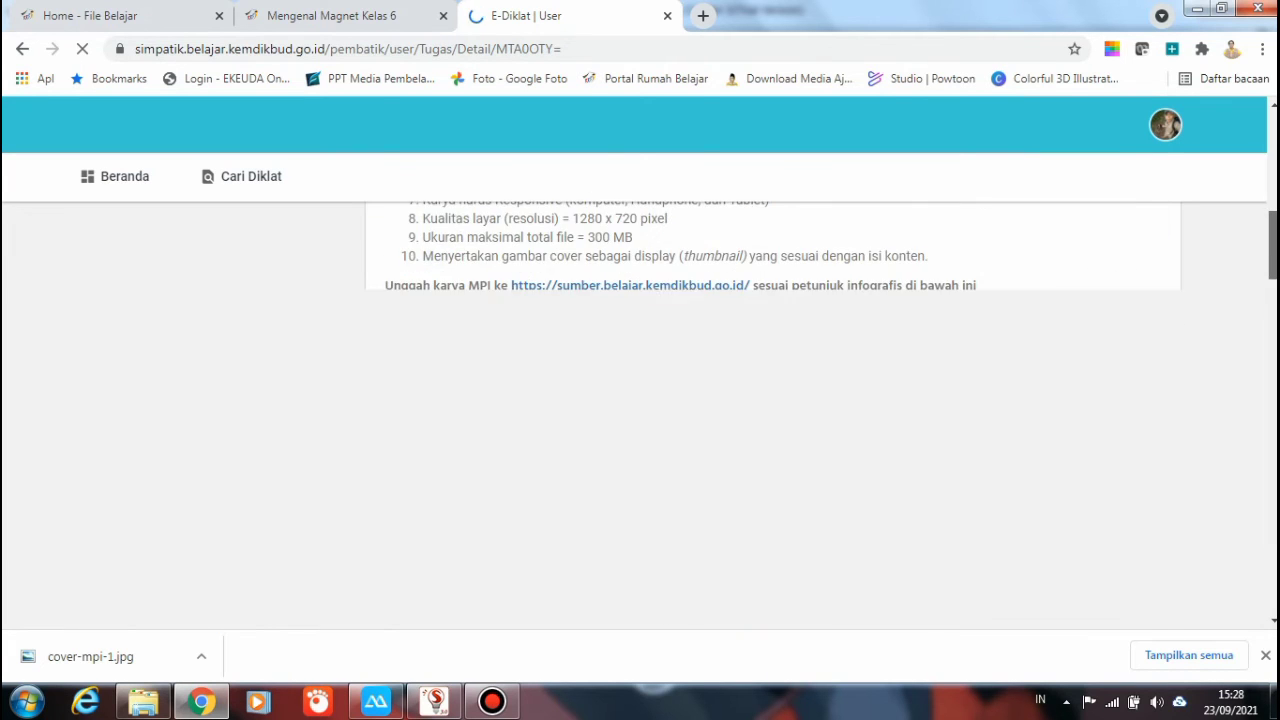
{"action": "scroll", "coordinate": [640, 420], "scroll_direction": "up", "scroll_amount": 2}
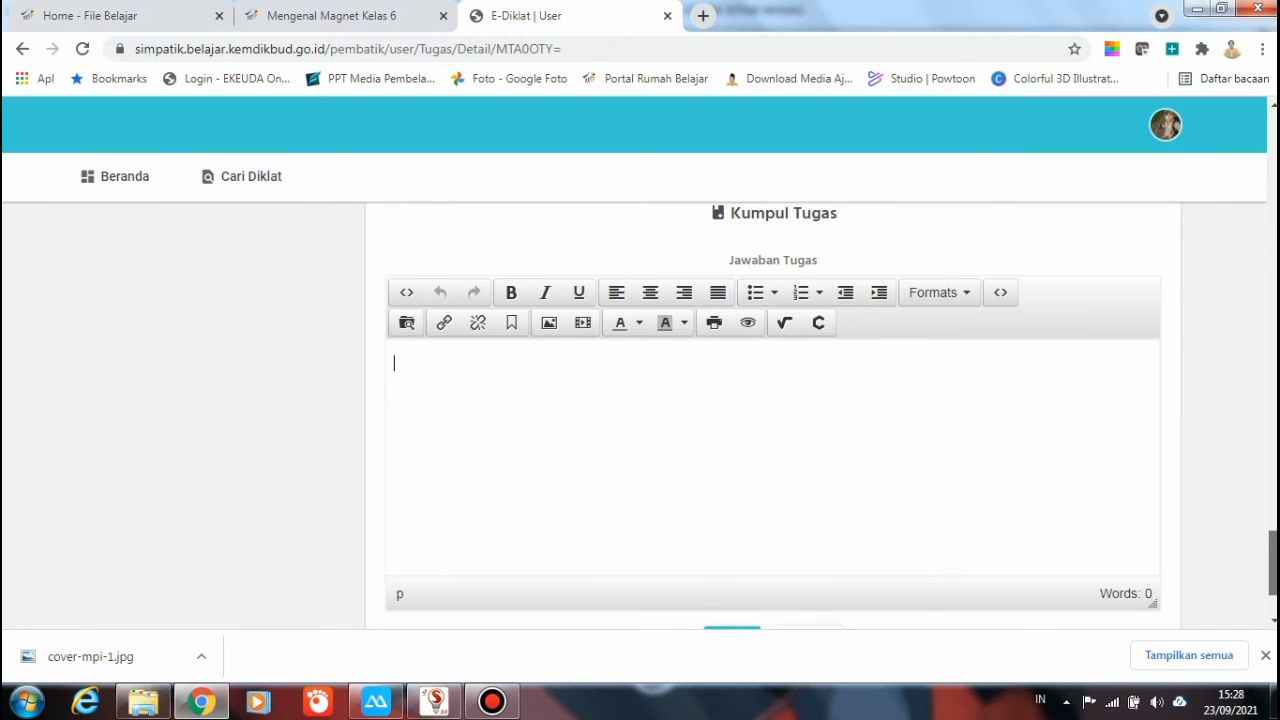
{"action": "scroll", "coordinate": [773, 415], "scroll_direction": "up", "scroll_amount": 8}
{"action": "scroll", "coordinate": [658, 415], "scroll_direction": "up", "scroll_amount": 3}
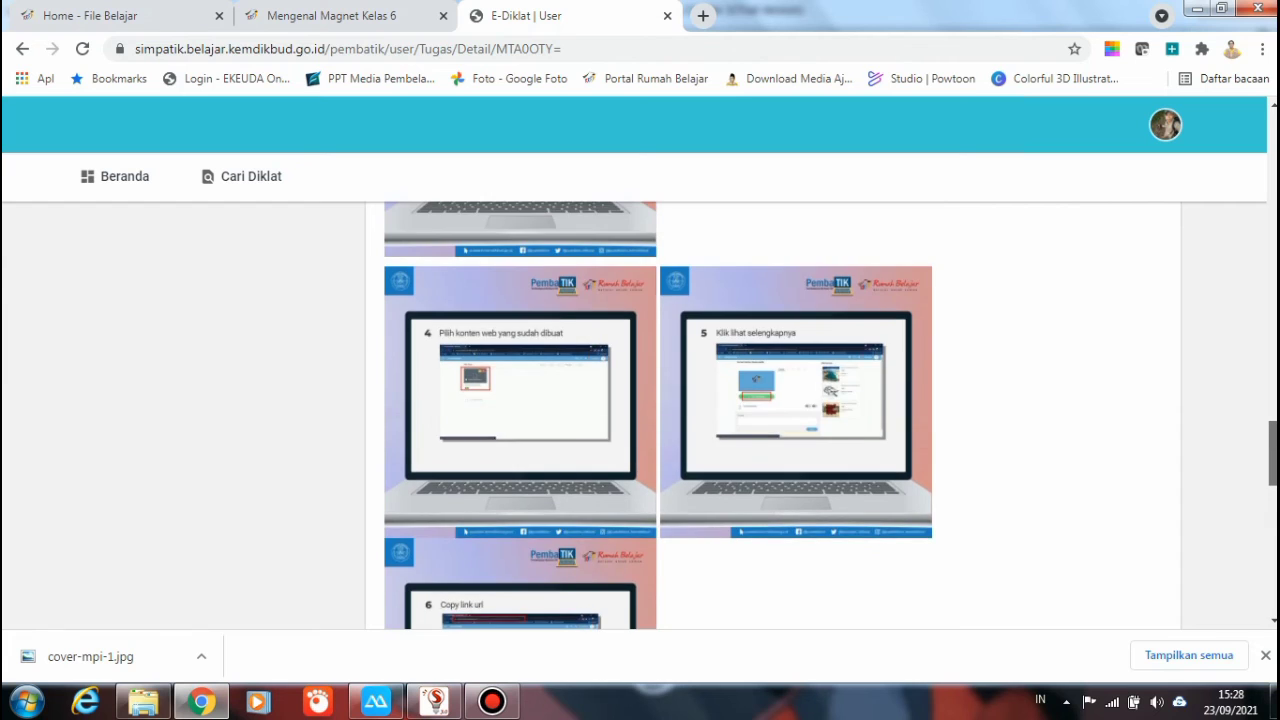
{"action": "scroll", "coordinate": [658, 415], "scroll_direction": "up", "scroll_amount": 7}
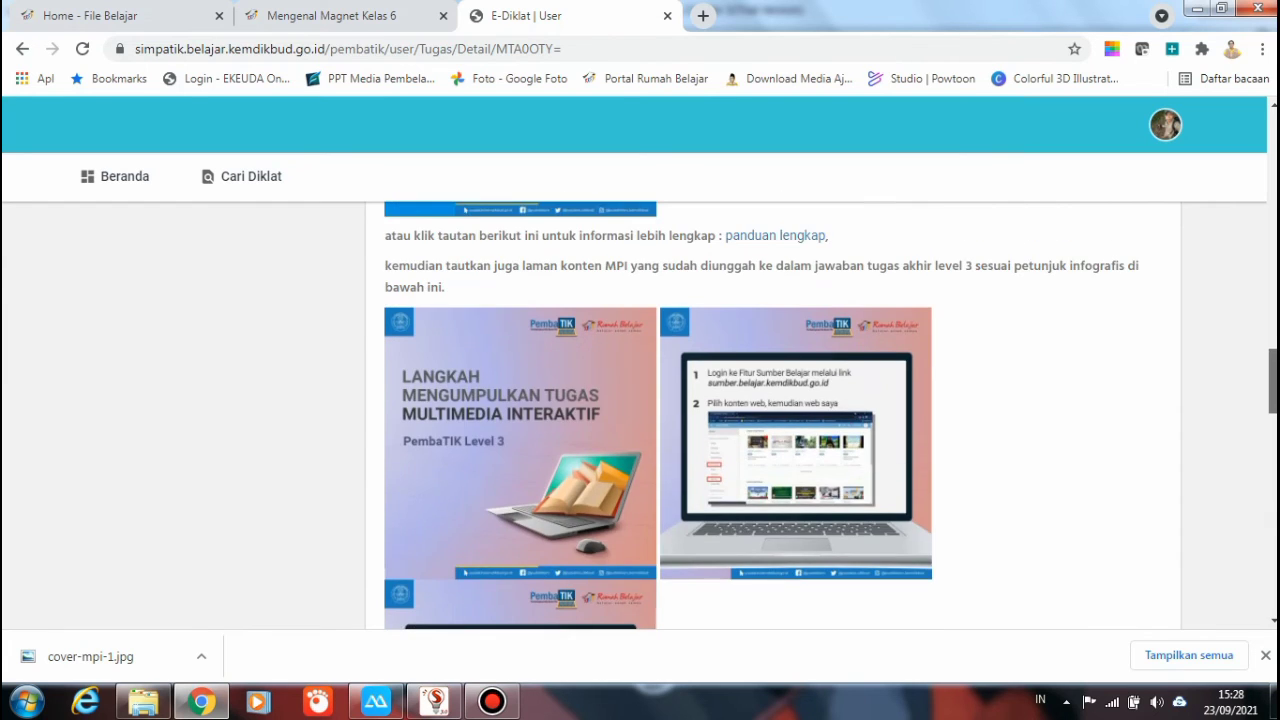
{"action": "scroll", "coordinate": [658, 415], "scroll_direction": "up", "scroll_amount": 6}
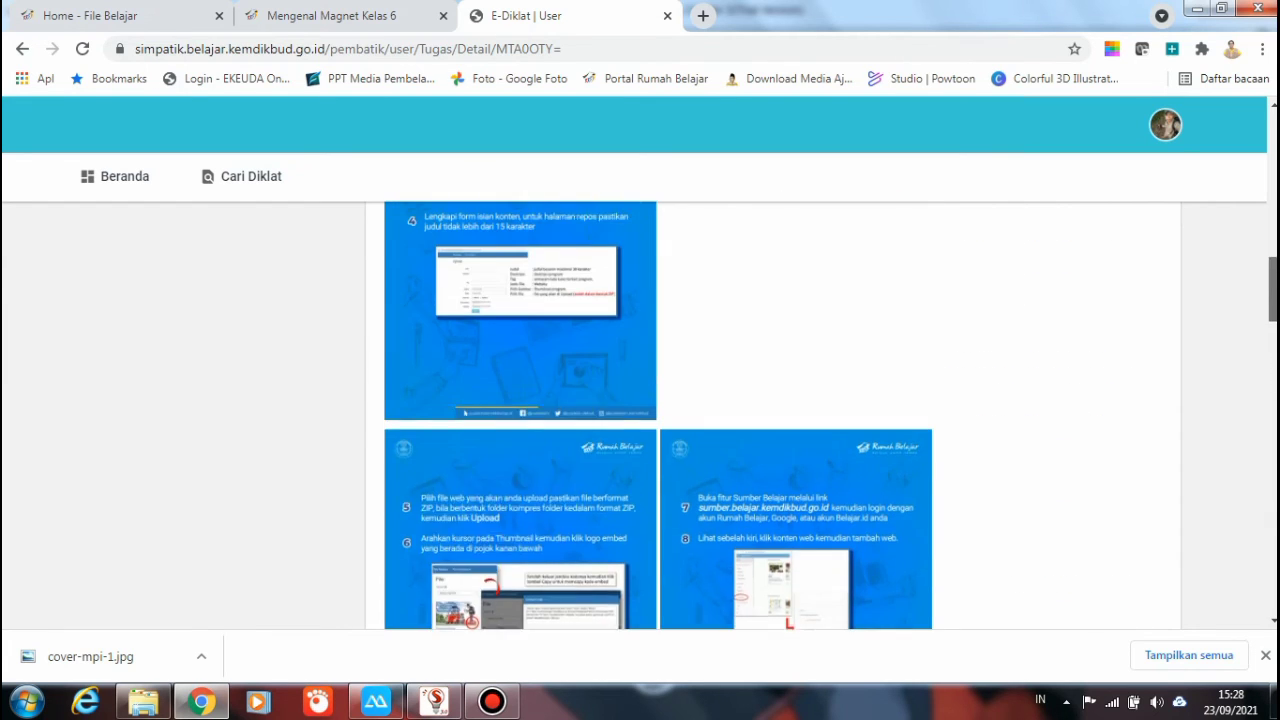
{"action": "scroll", "coordinate": [658, 415], "scroll_direction": "up", "scroll_amount": 5}
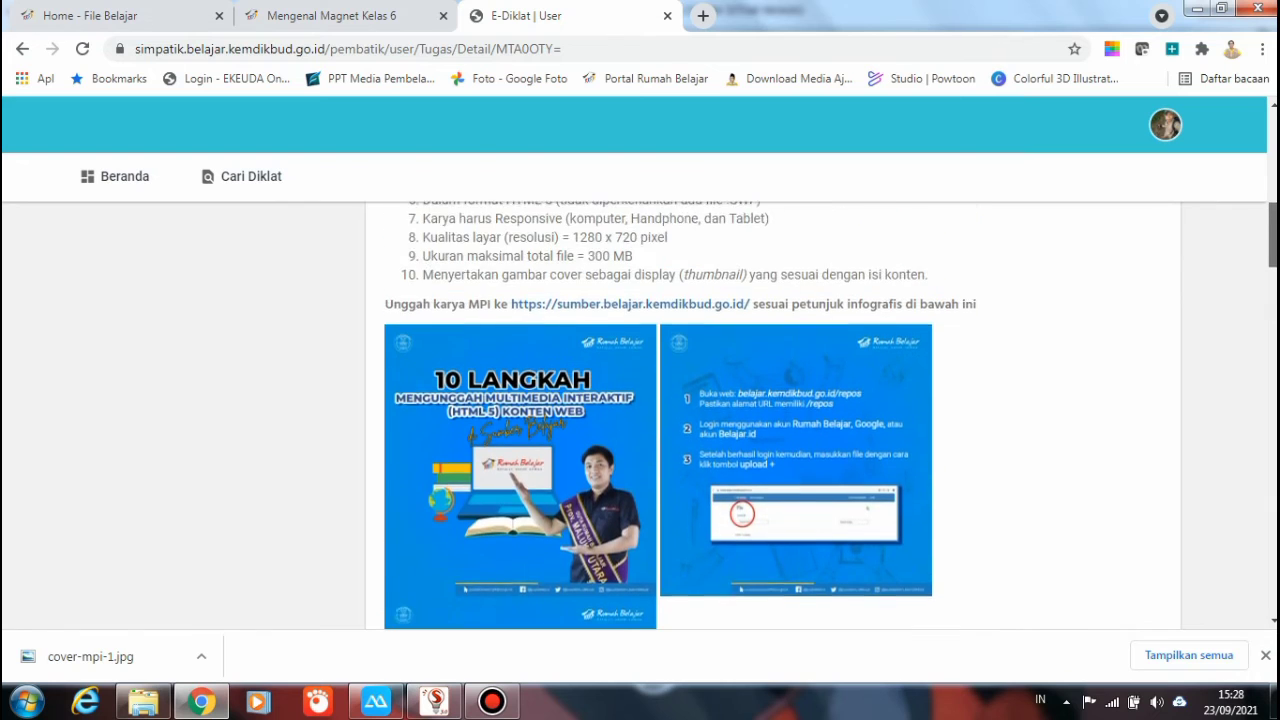
{"action": "scroll", "coordinate": [658, 415], "scroll_direction": "down", "scroll_amount": 8}
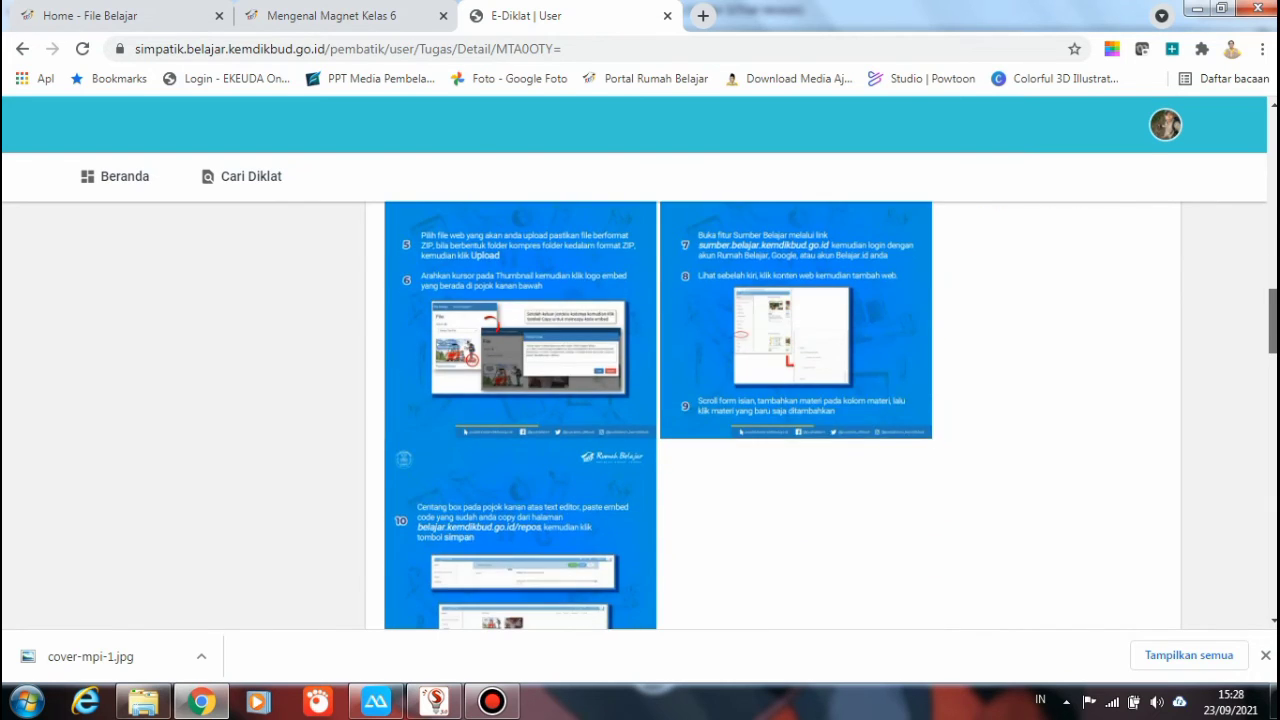
{"action": "scroll", "coordinate": [658, 415], "scroll_direction": "down", "scroll_amount": 5}
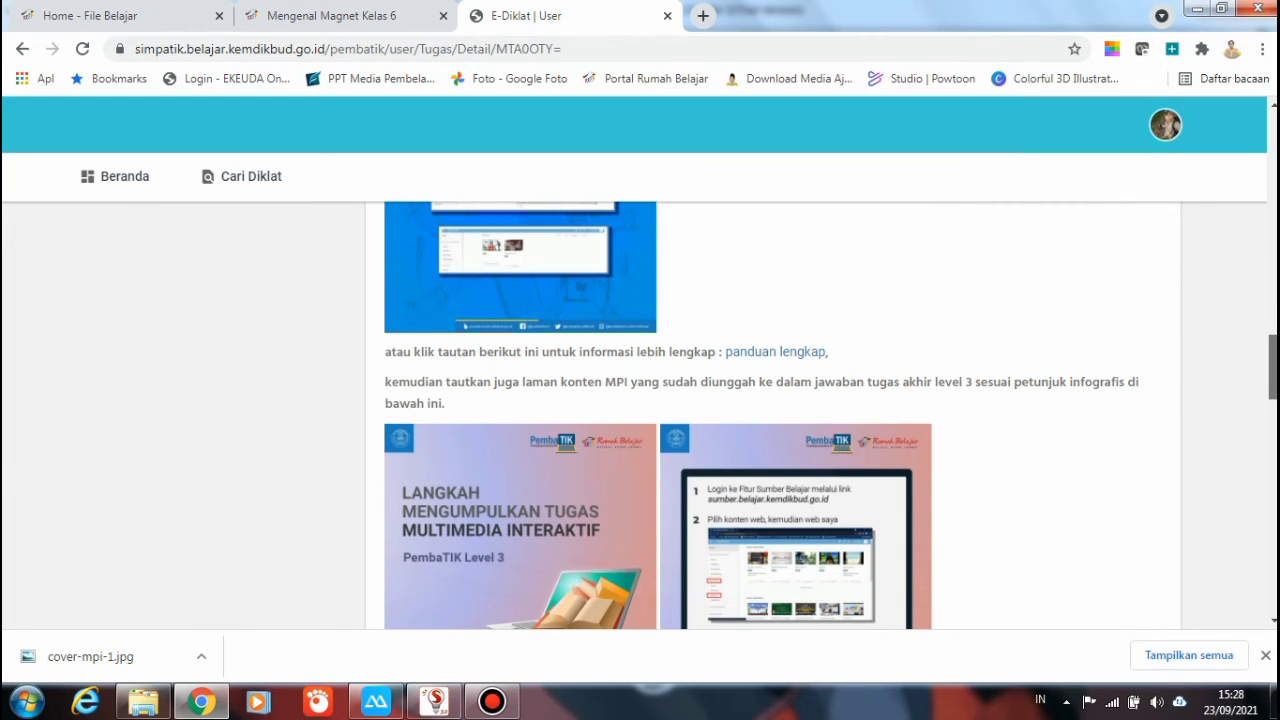
{"action": "scroll", "coordinate": [658, 415], "scroll_direction": "up", "scroll_amount": 1}
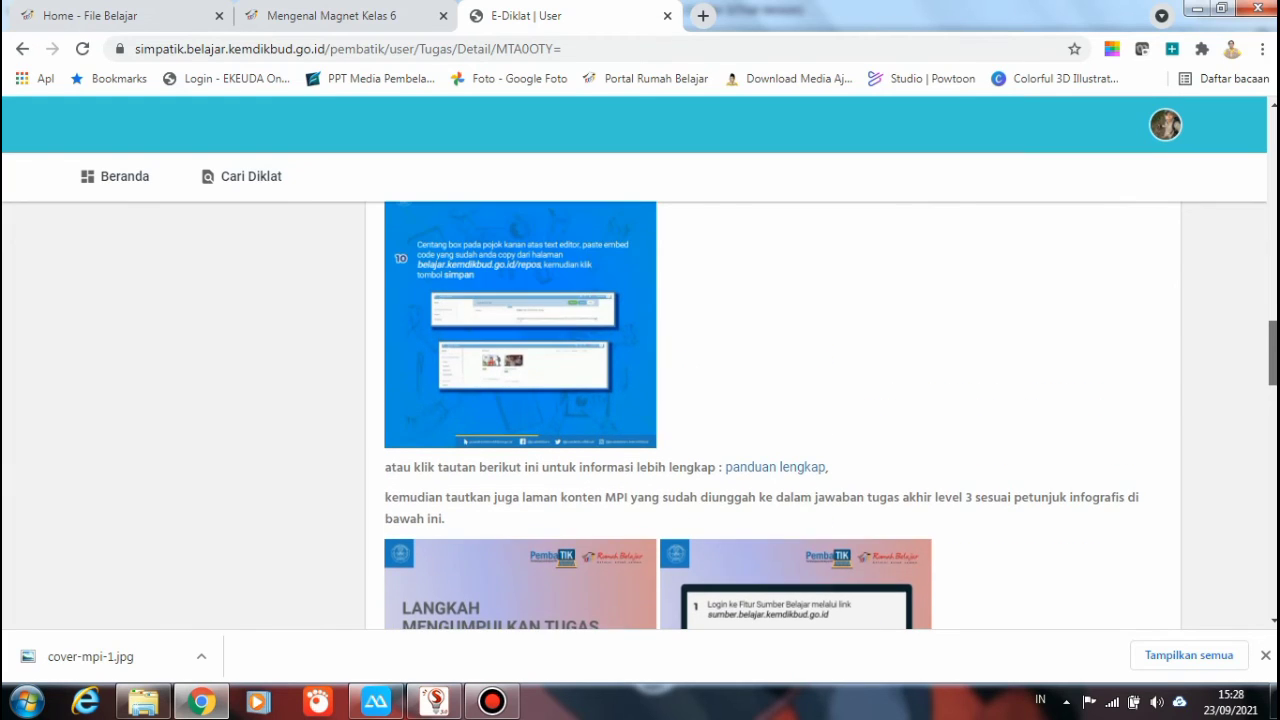
{"action": "scroll", "coordinate": [658, 415], "scroll_direction": "up", "scroll_amount": 1}
{"action": "scroll", "coordinate": [658, 415], "scroll_direction": "up", "scroll_amount": 1}
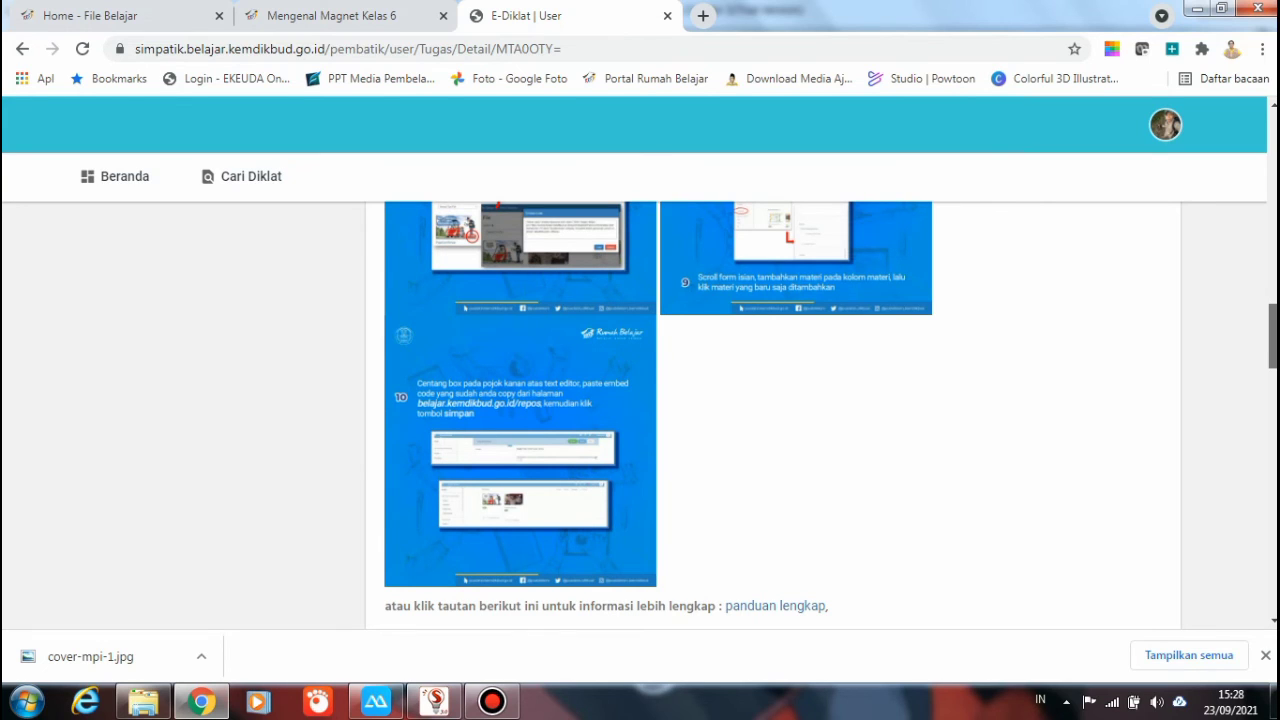
{"action": "scroll", "coordinate": [658, 415], "scroll_direction": "up", "scroll_amount": 5}
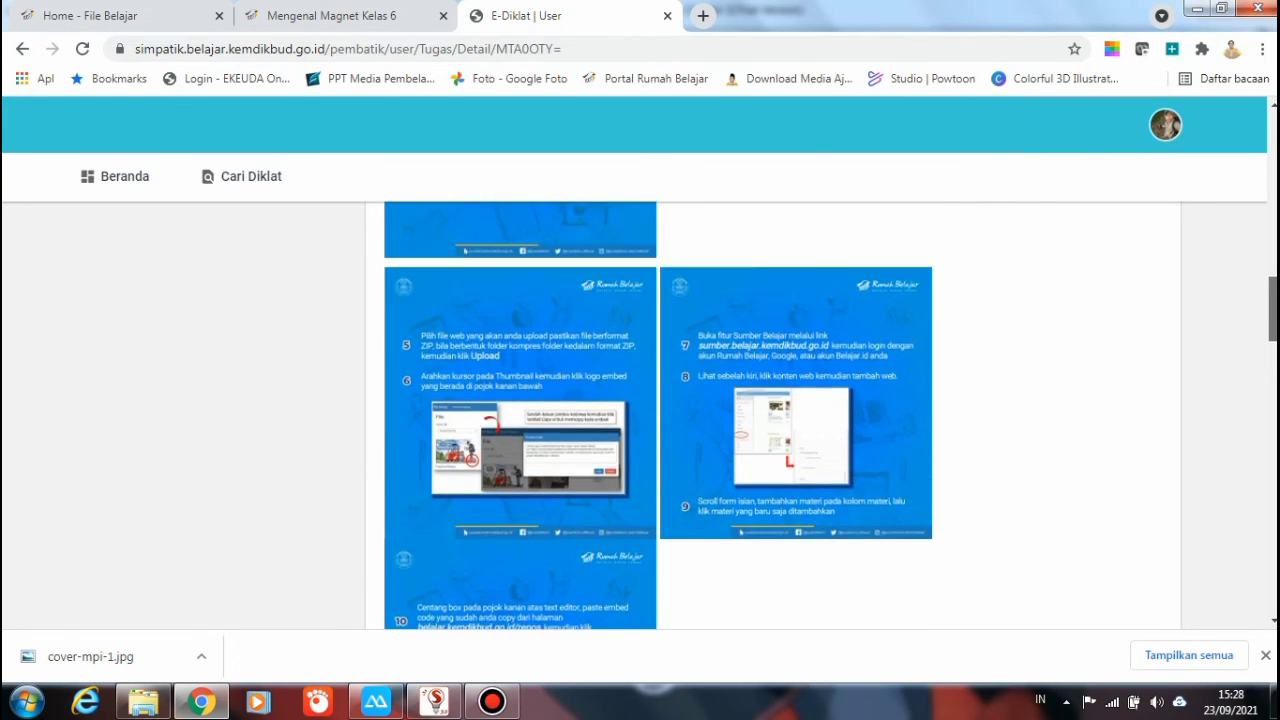
{"action": "scroll", "coordinate": [658, 415], "scroll_direction": "down", "scroll_amount": 4}
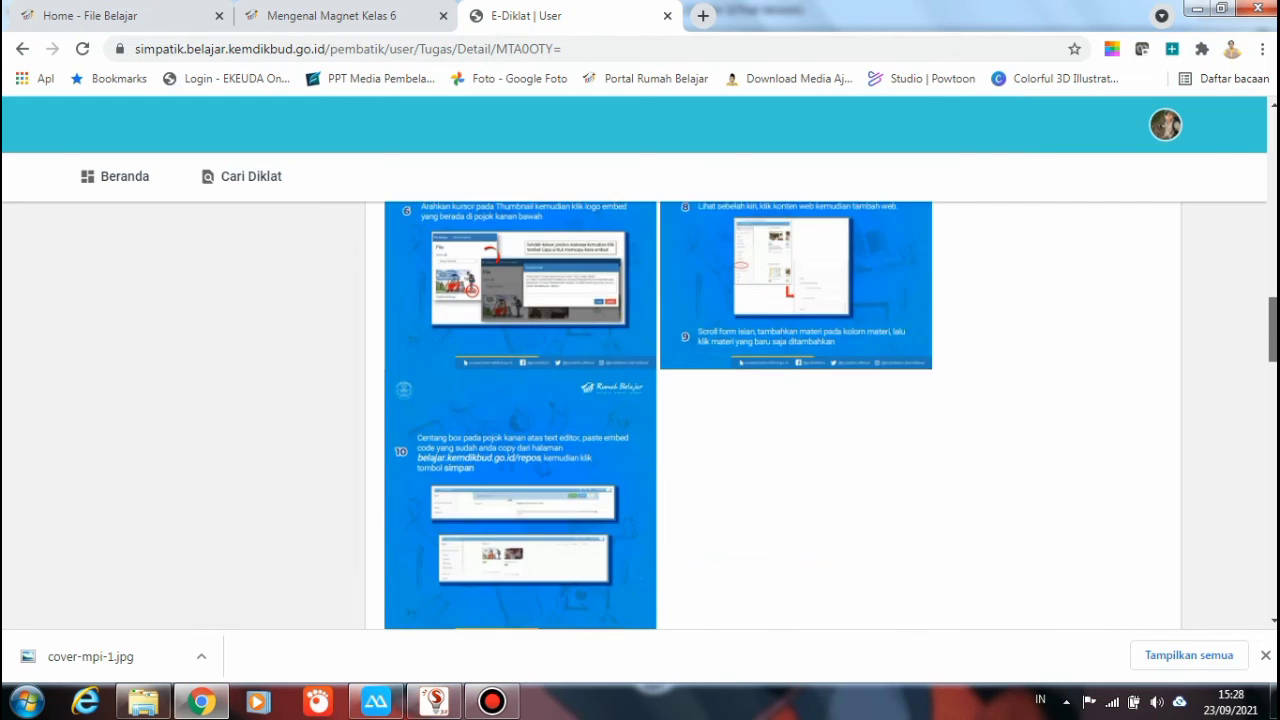
{"action": "scroll", "coordinate": [658, 415], "scroll_direction": "up", "scroll_amount": 2}
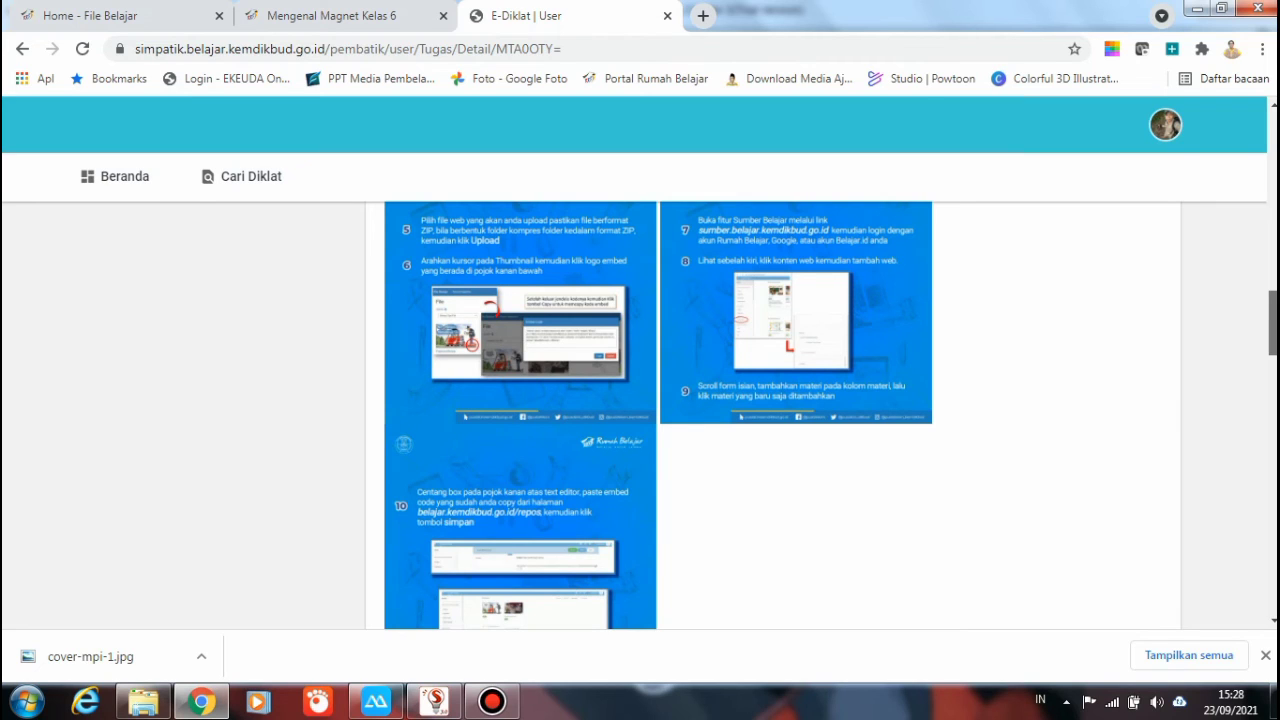
{"action": "scroll", "coordinate": [658, 415], "scroll_direction": "down", "scroll_amount": 1}
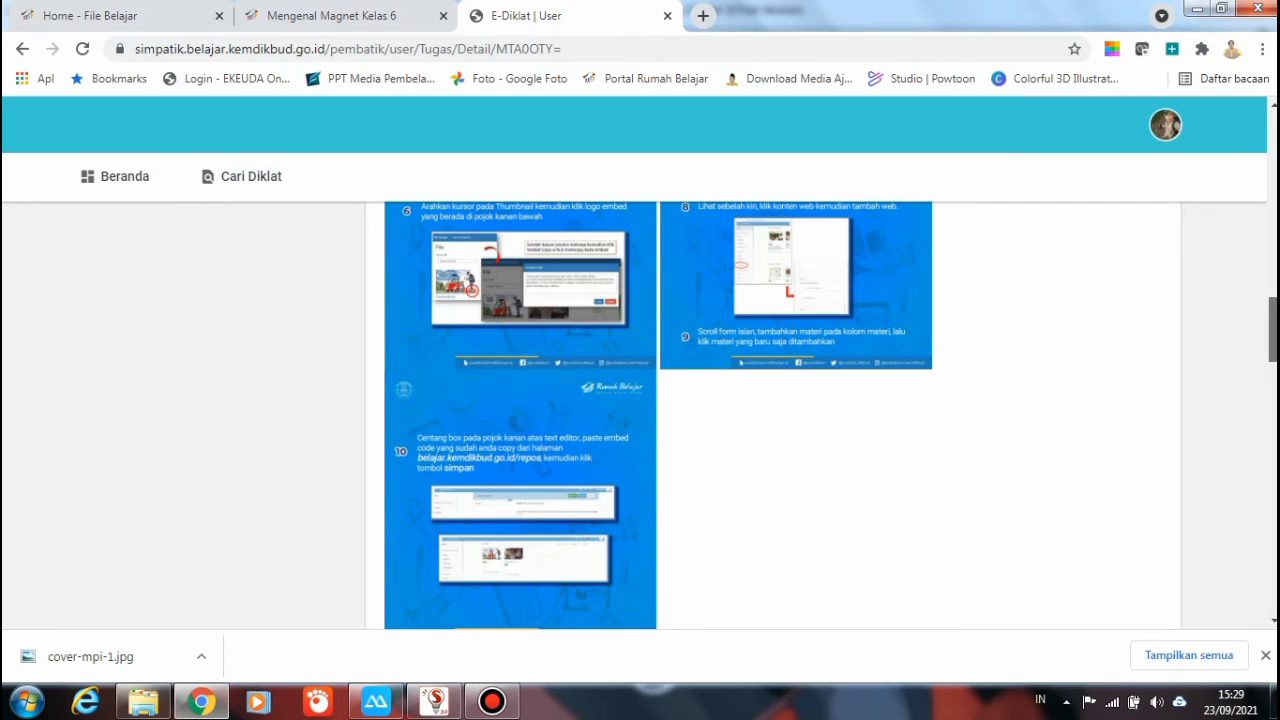
{"action": "scroll", "coordinate": [659, 415], "scroll_direction": "down", "scroll_amount": 1}
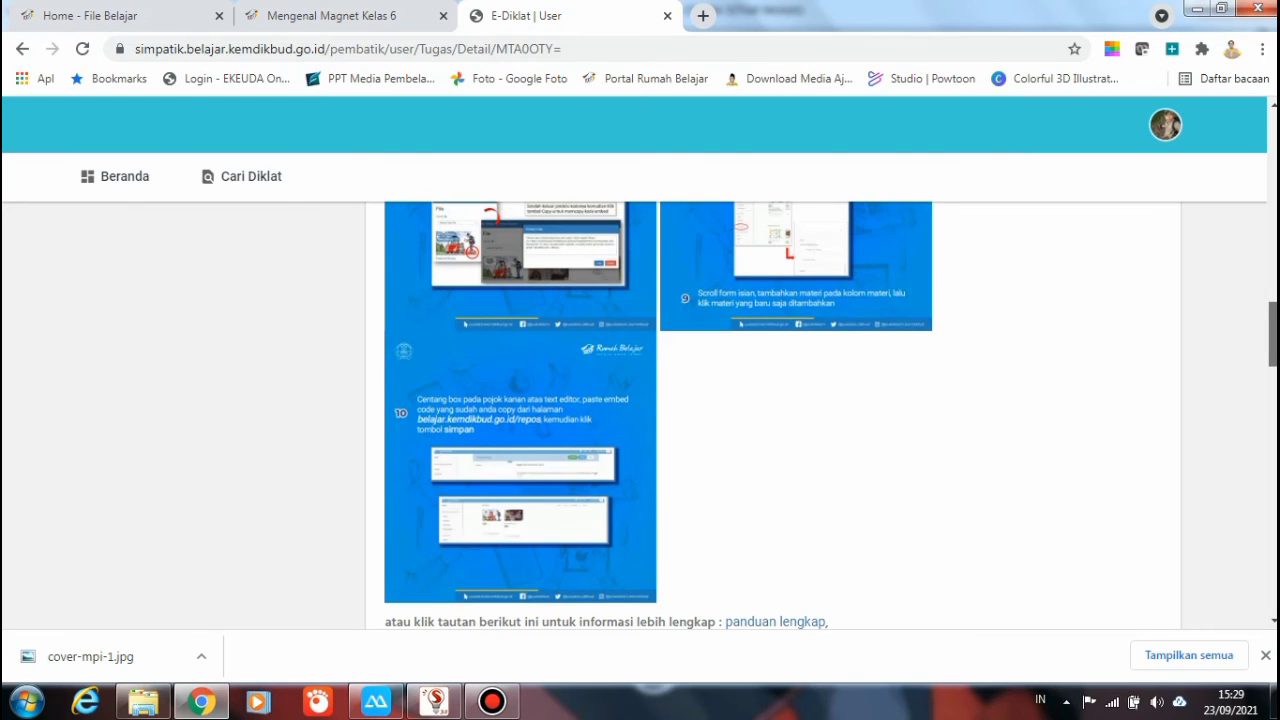
{"action": "scroll", "coordinate": [659, 415], "scroll_direction": "down", "scroll_amount": 4}
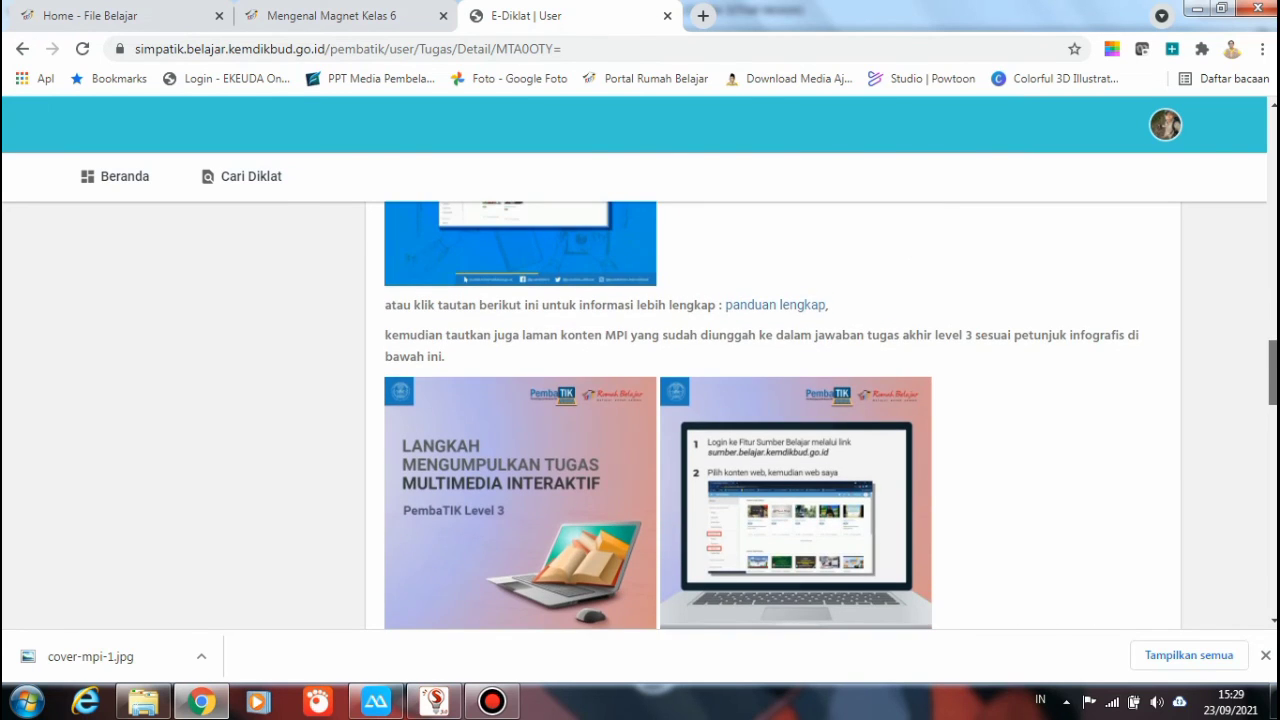
{"action": "scroll", "coordinate": [659, 415], "scroll_direction": "down", "scroll_amount": 8}
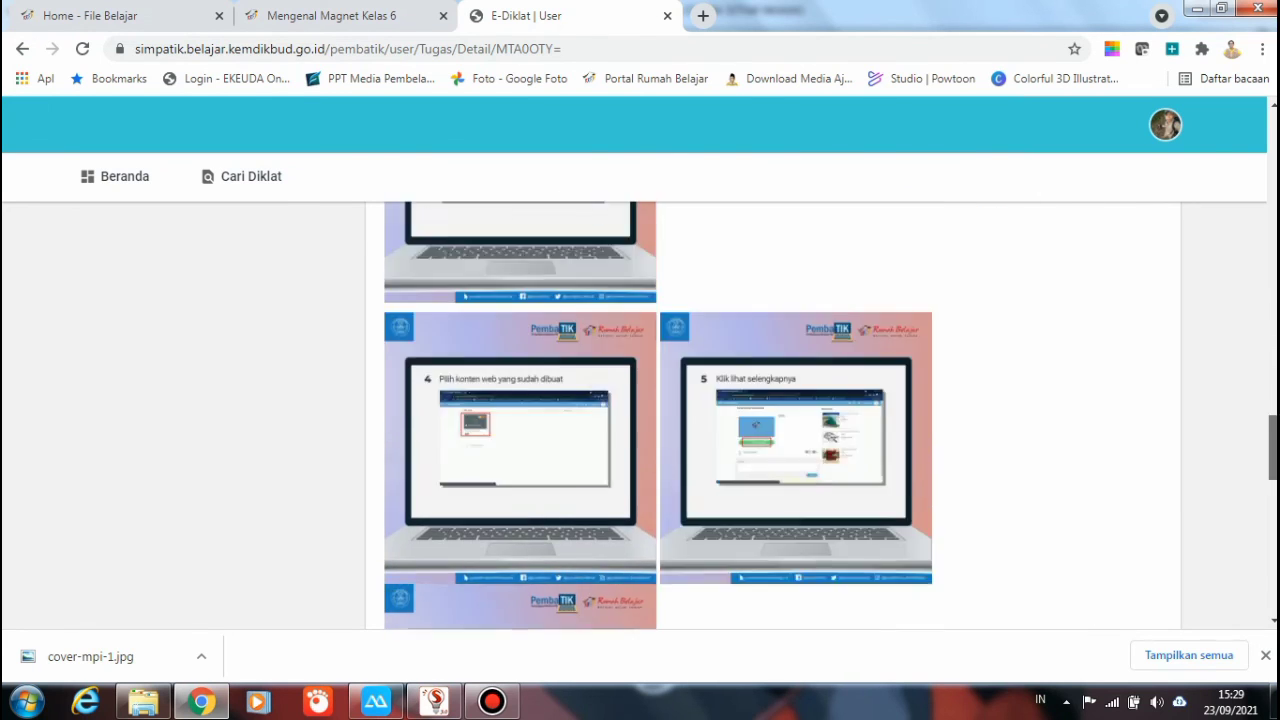
{"action": "scroll", "coordinate": [659, 415], "scroll_direction": "down", "scroll_amount": 2}
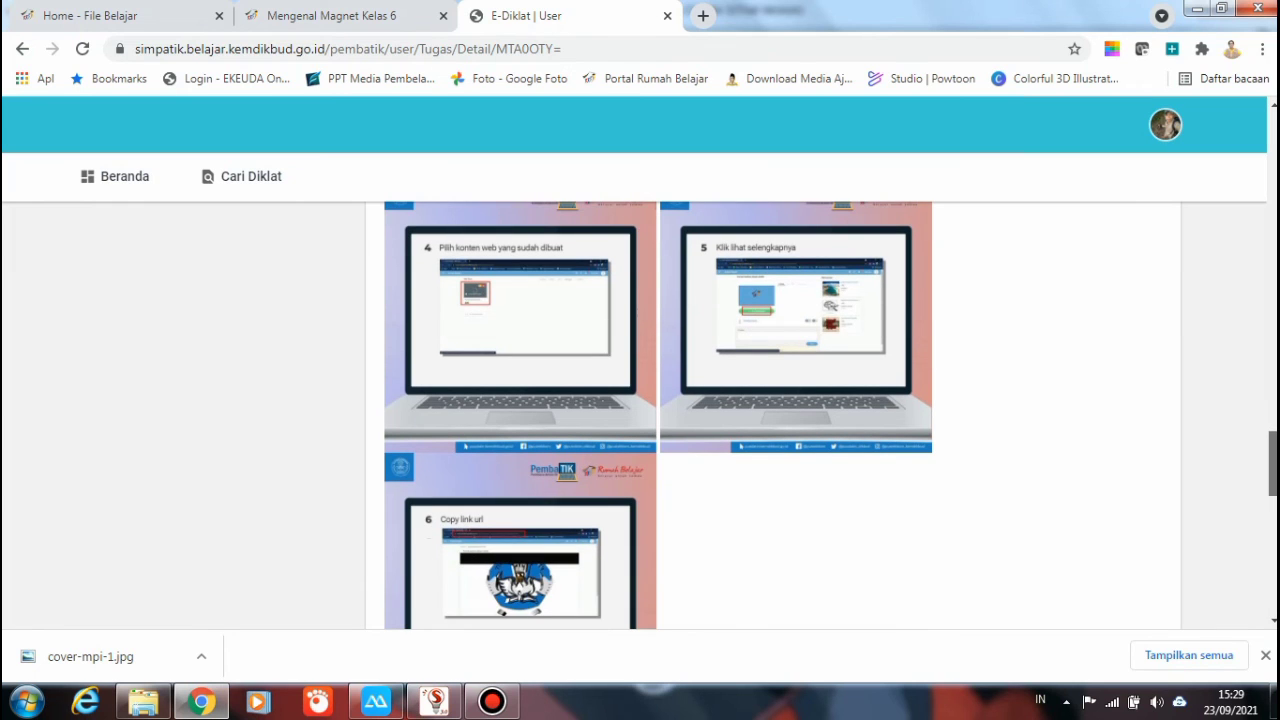
{"action": "scroll", "coordinate": [659, 415], "scroll_direction": "down", "scroll_amount": 1}
{"action": "scroll", "coordinate": [659, 415], "scroll_direction": "up", "scroll_amount": 5}
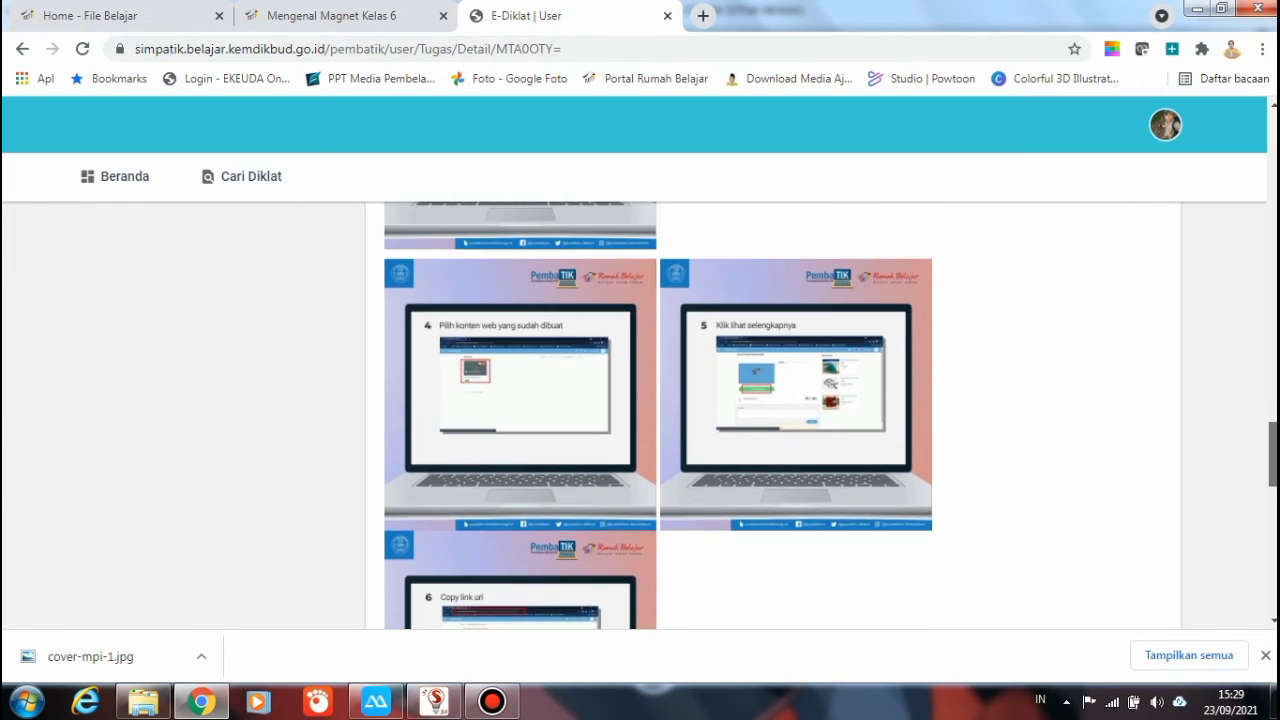
{"action": "scroll", "coordinate": [659, 415], "scroll_direction": "up", "scroll_amount": 2}
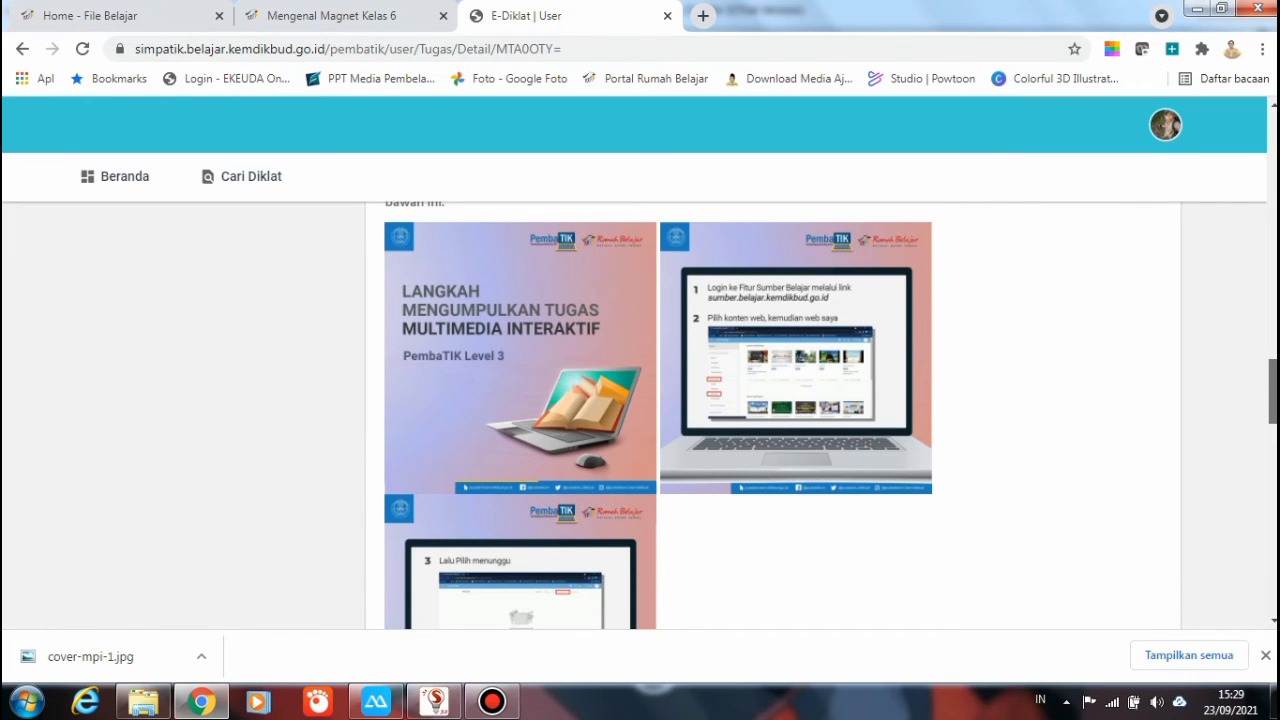
{"action": "scroll", "coordinate": [659, 415], "scroll_direction": "down", "scroll_amount": 3}
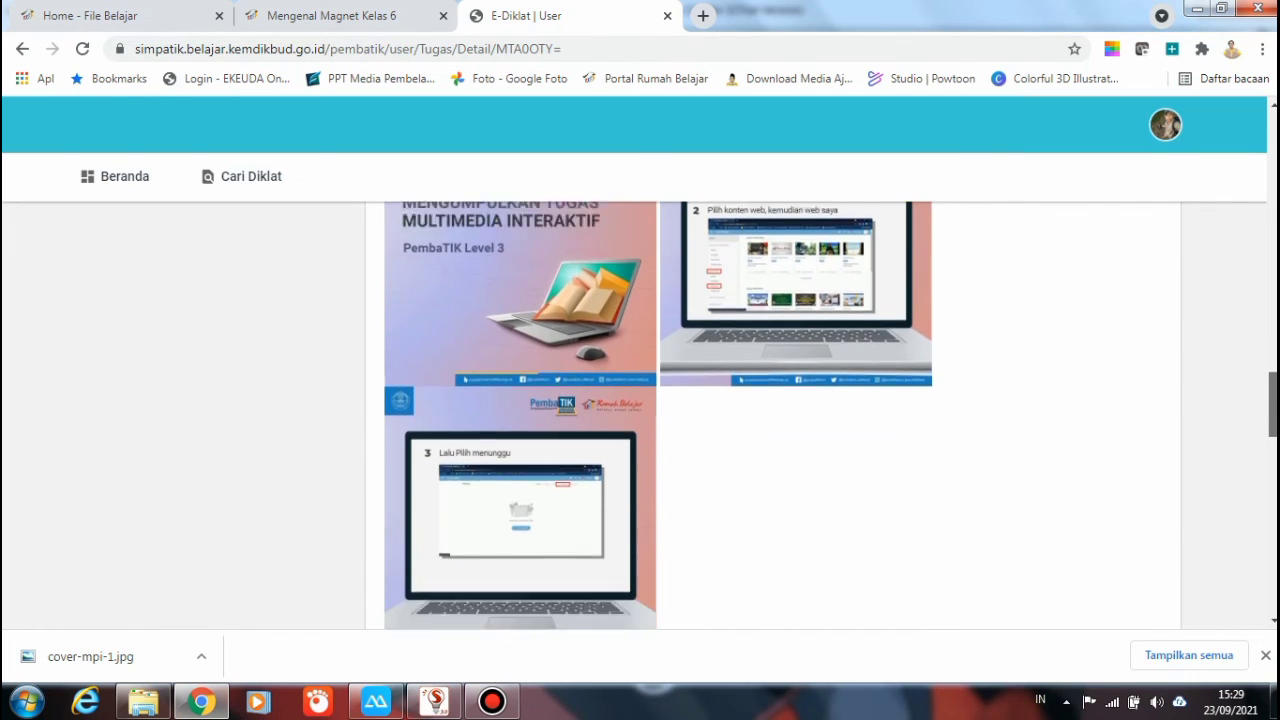
{"action": "scroll", "coordinate": [659, 415], "scroll_direction": "down", "scroll_amount": 3}
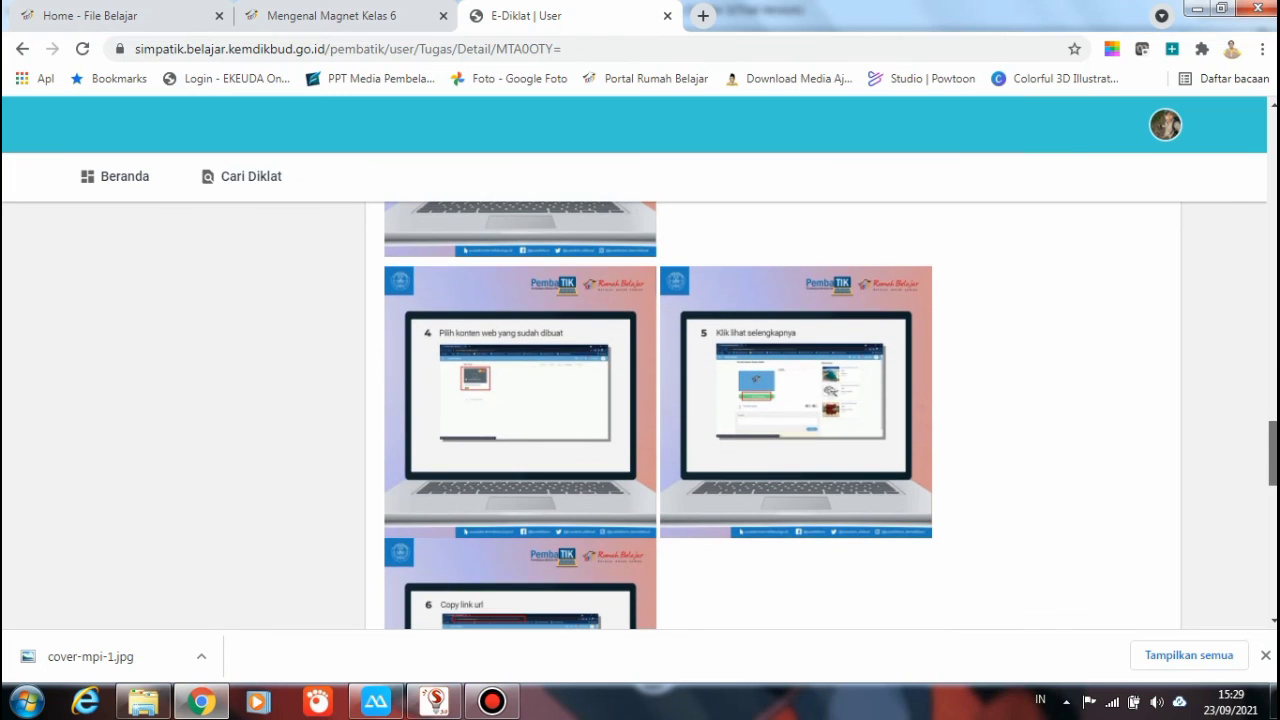
{"action": "scroll", "coordinate": [659, 415], "scroll_direction": "down", "scroll_amount": 2}
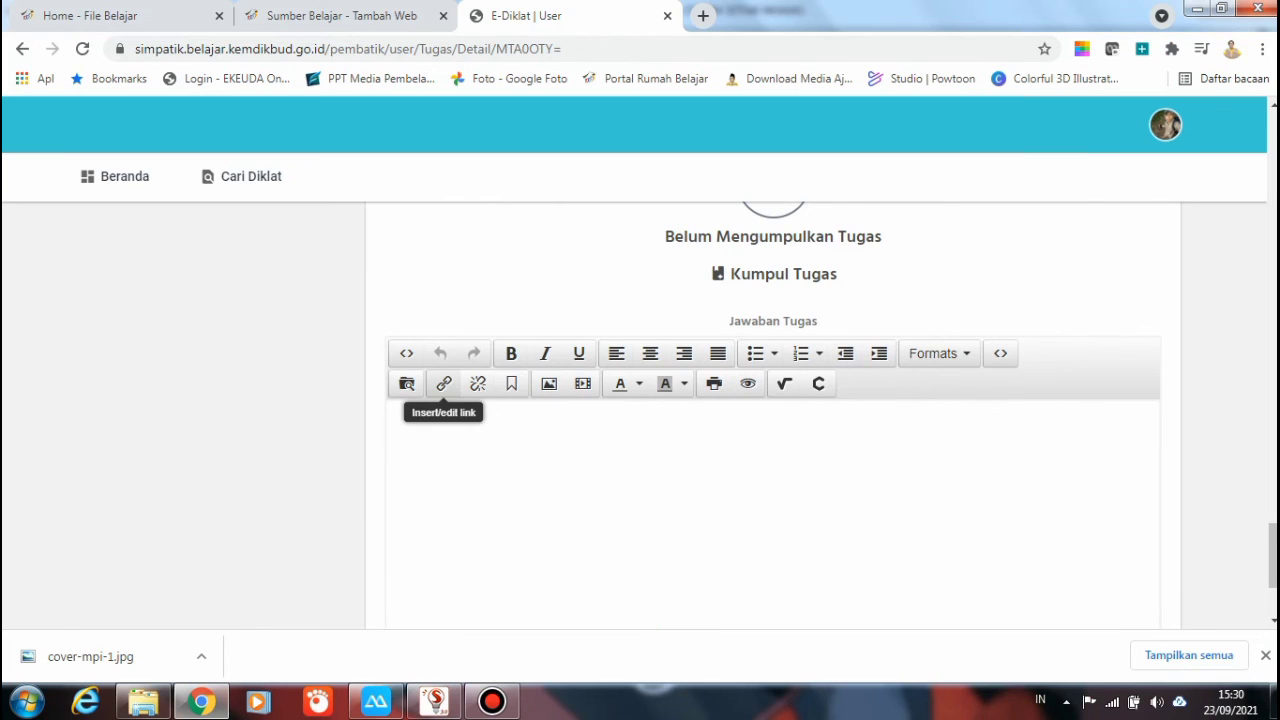
Insert the copied package URL as a link titled 'tugas MPI Level 3' plus the participant's name, target None
{"action": "left_click", "coordinate": [444, 383]}
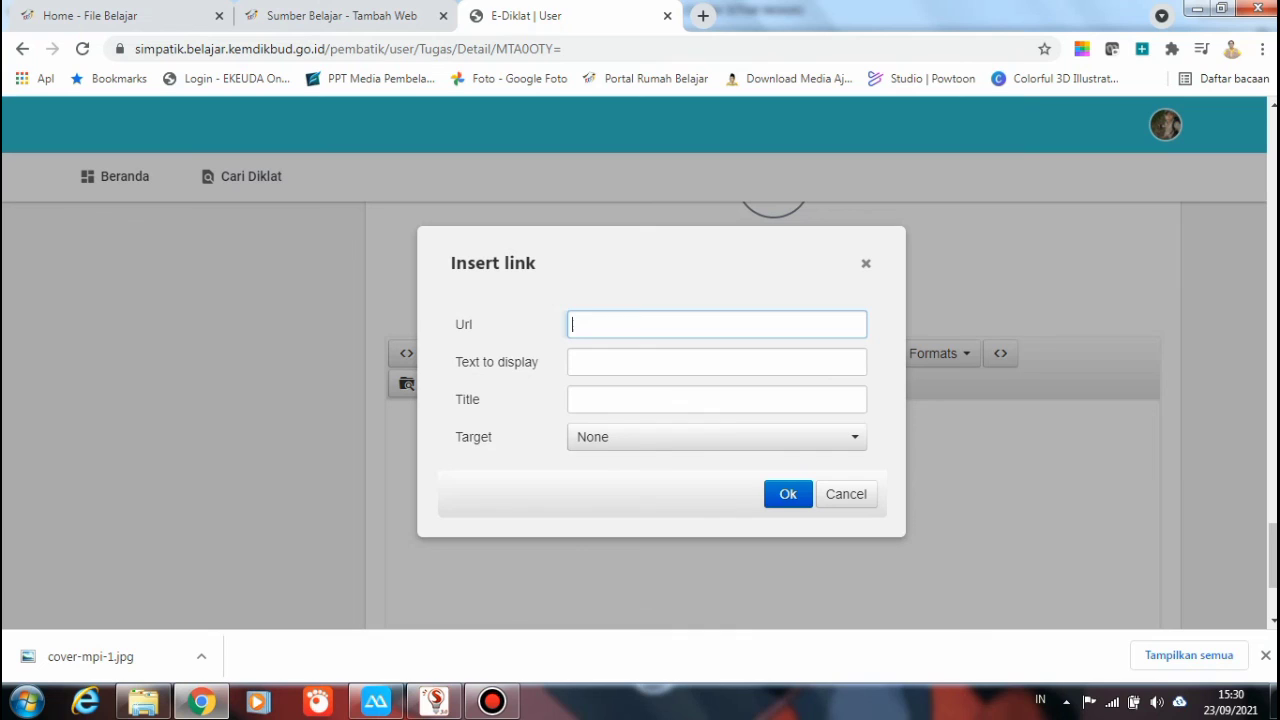
{"action": "key", "text": "ctrl+v"}
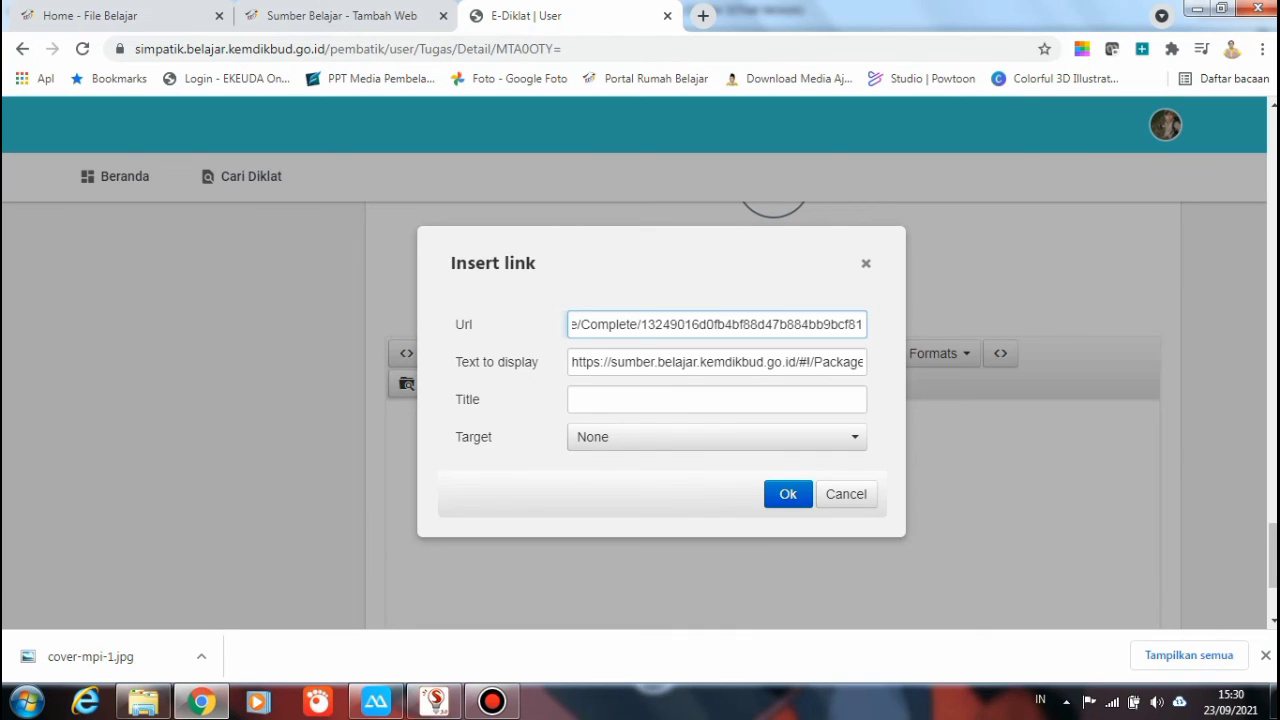
{"action": "left_click", "coordinate": [717, 399]}
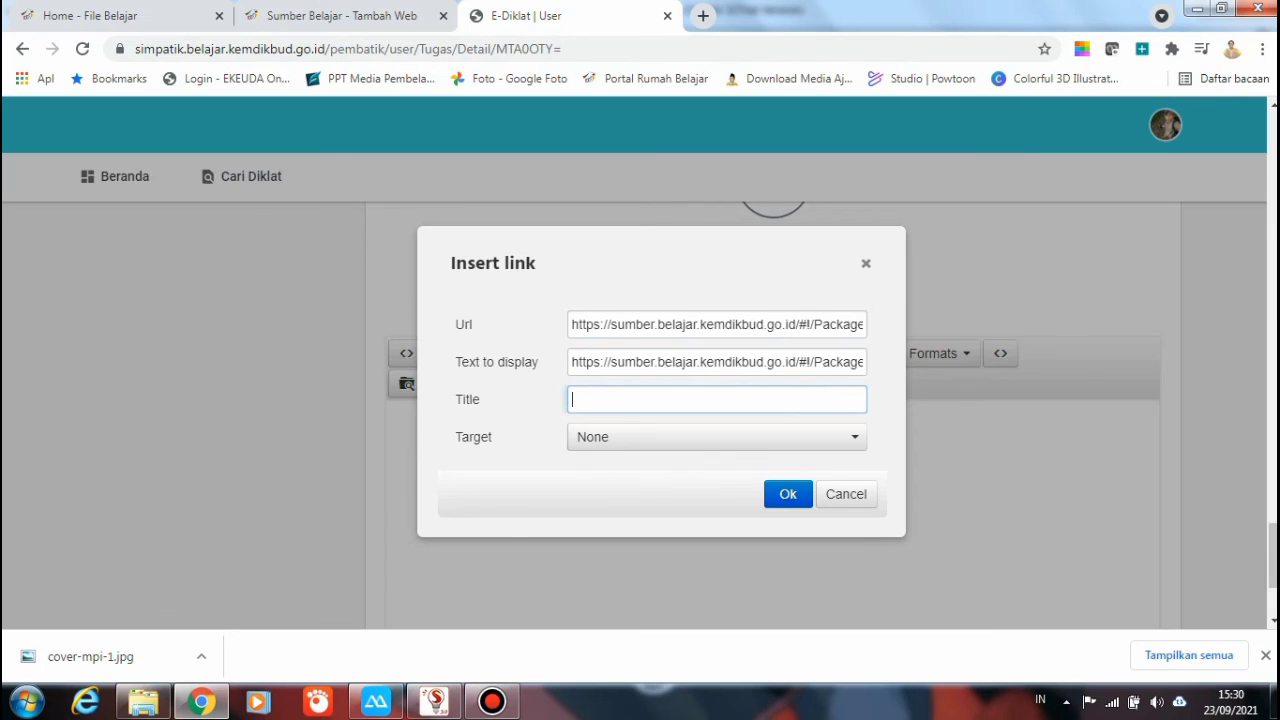
{"action": "type", "text": "tugas MPI Level 3 erfan w"}
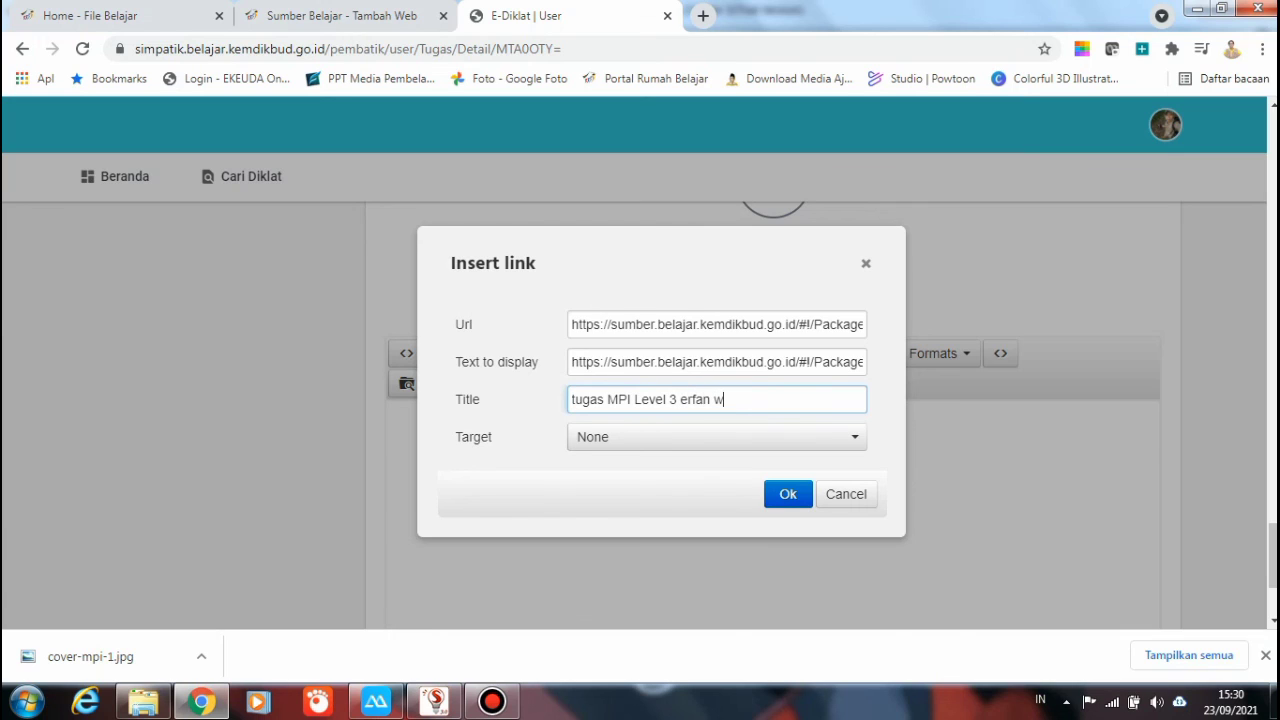
{"action": "type", "text": "idyas saputra"}
{"action": "left_click", "coordinate": [716, 437]}
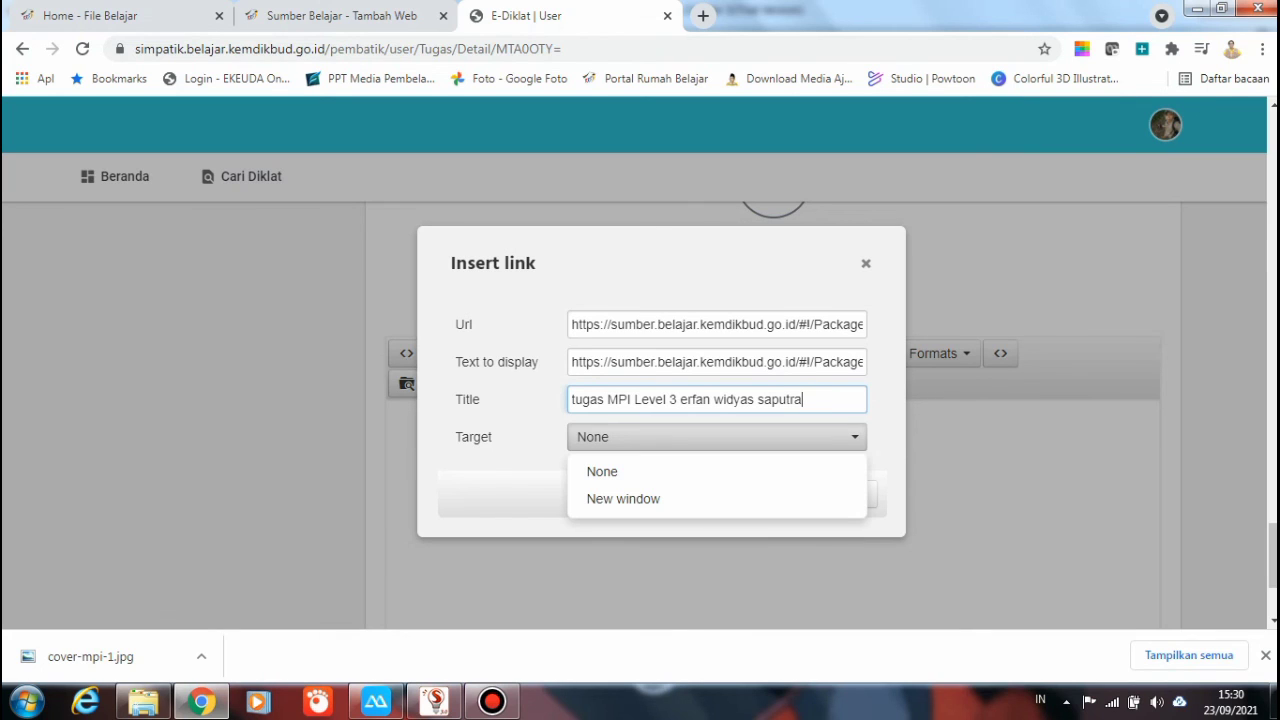
{"action": "left_click", "coordinate": [716, 437]}
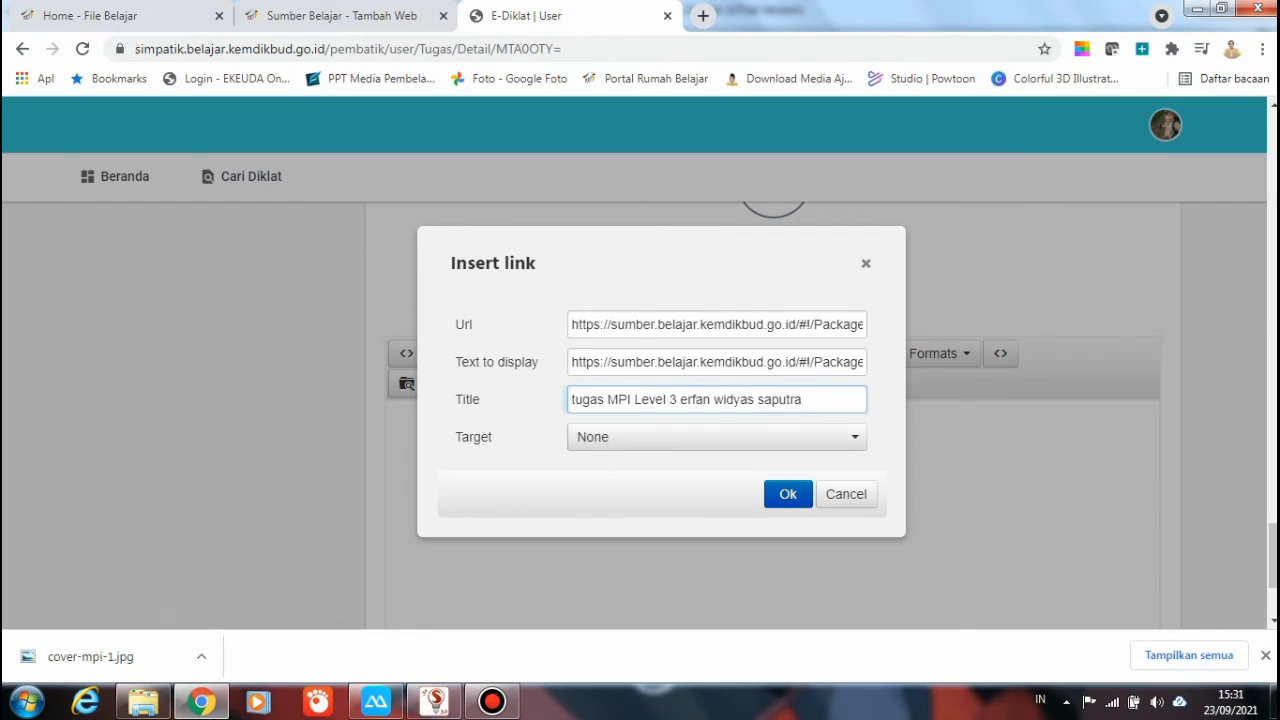
{"action": "key", "text": "Return"}
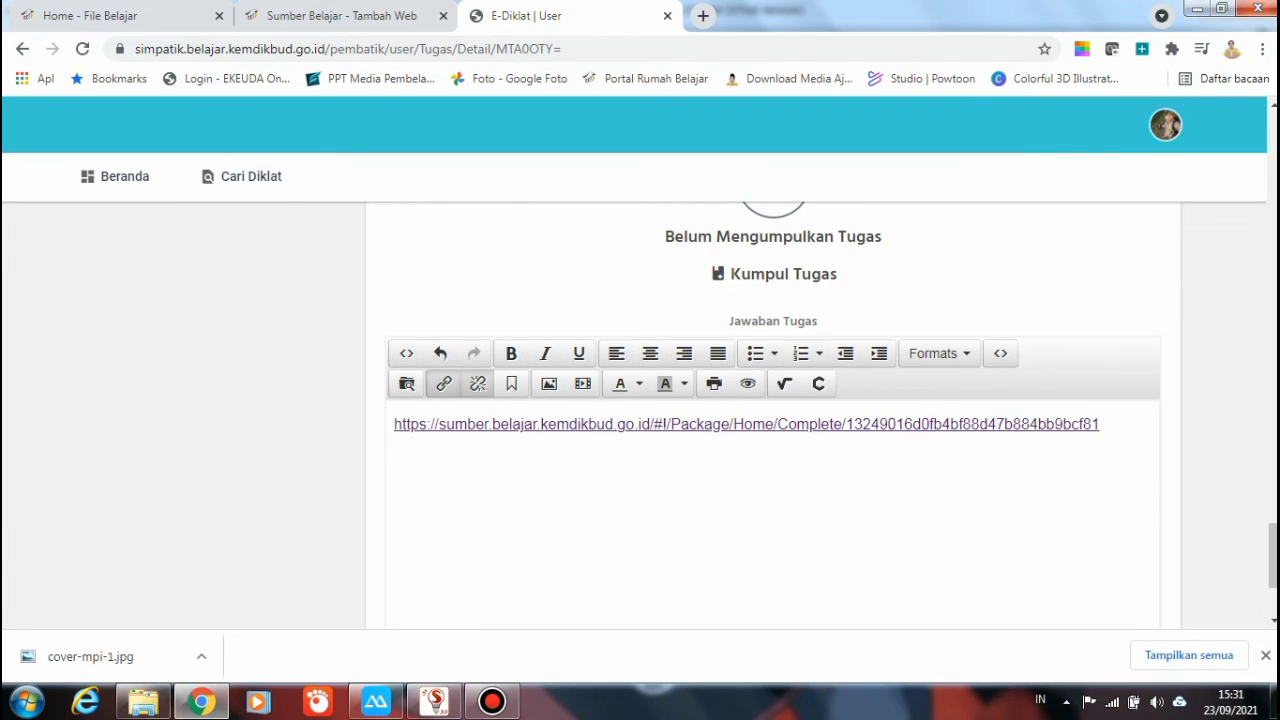
{"action": "left_click", "coordinate": [703, 15]}
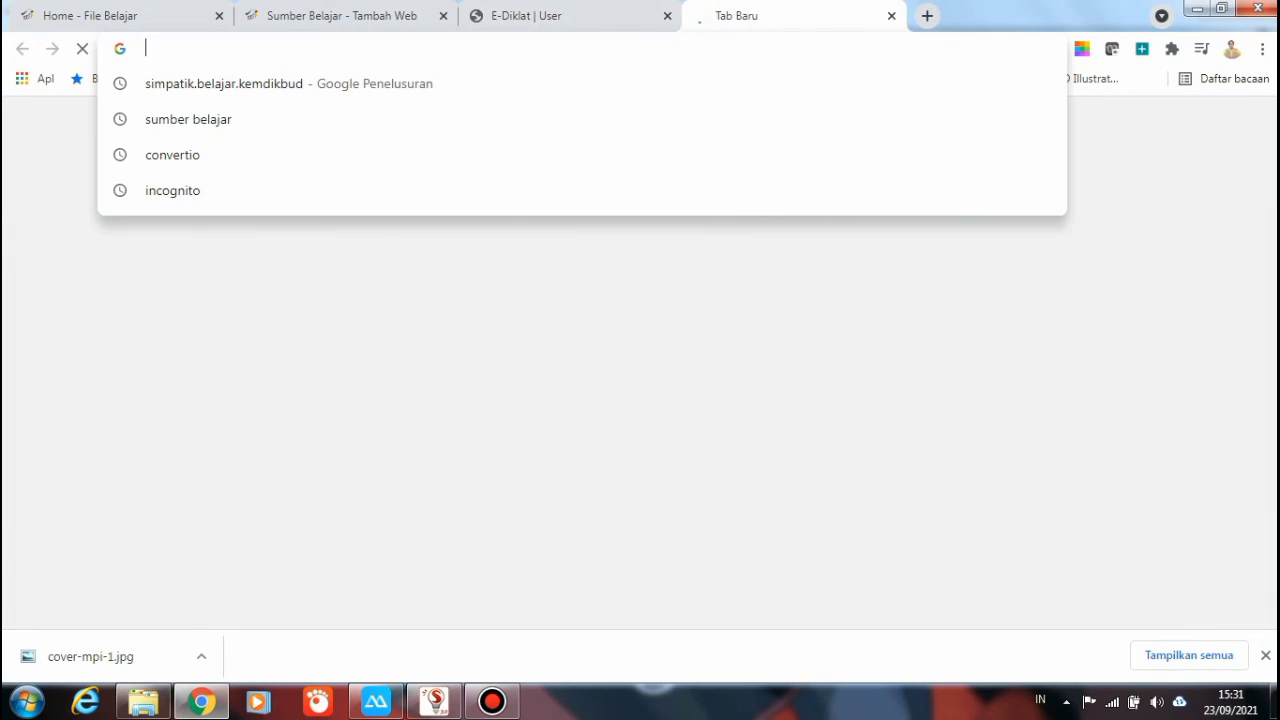
{"action": "type", "text": "https://sumber.belajar.kemdikbud.go.id/#!/Package/Home/Complete/13249016d0fb4bf88d47b884bb9bcf81"}
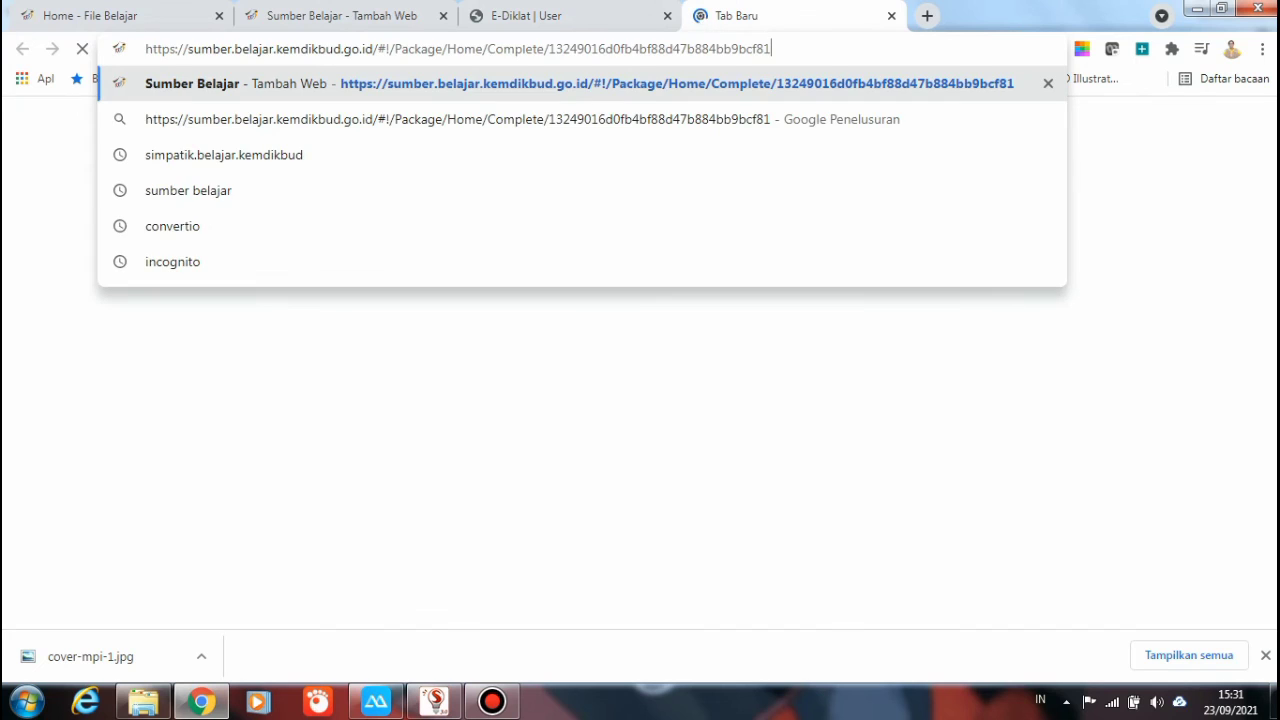
{"action": "key", "text": "Return"}
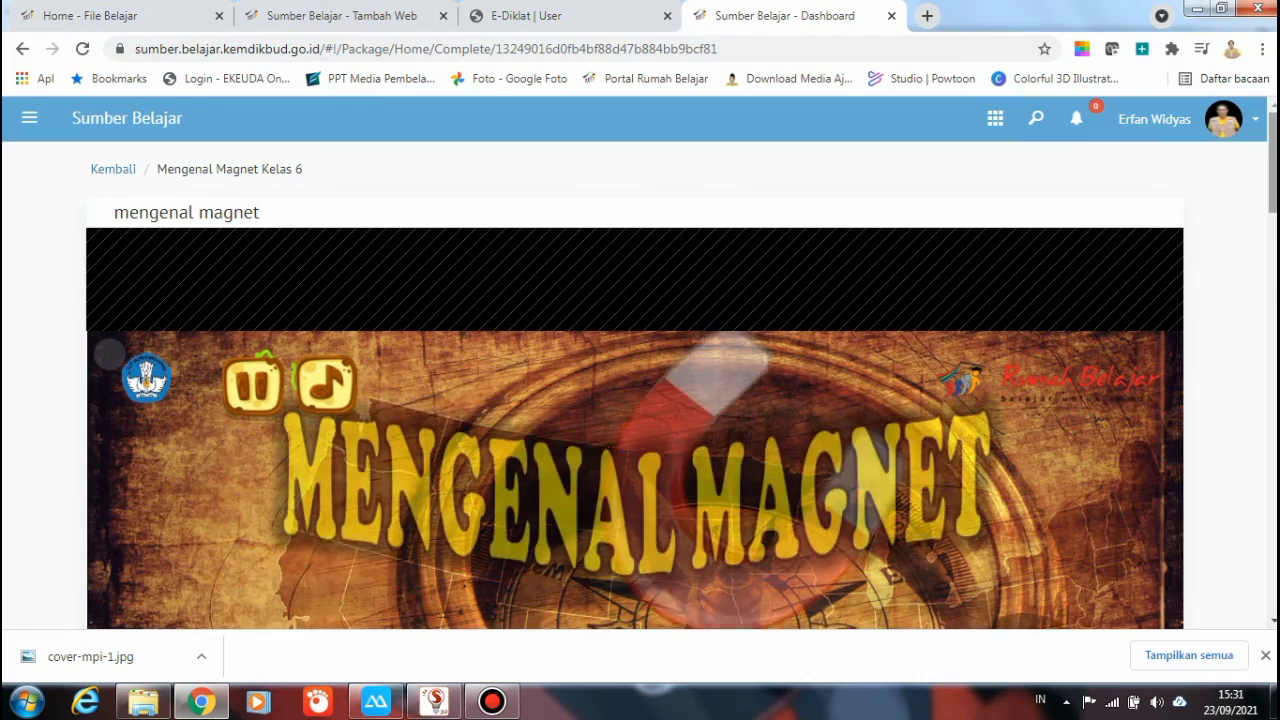
{"action": "scroll", "coordinate": [640, 400], "scroll_direction": "down", "scroll_amount": 4}
{"action": "scroll", "coordinate": [640, 400], "scroll_direction": "up", "scroll_amount": 4}
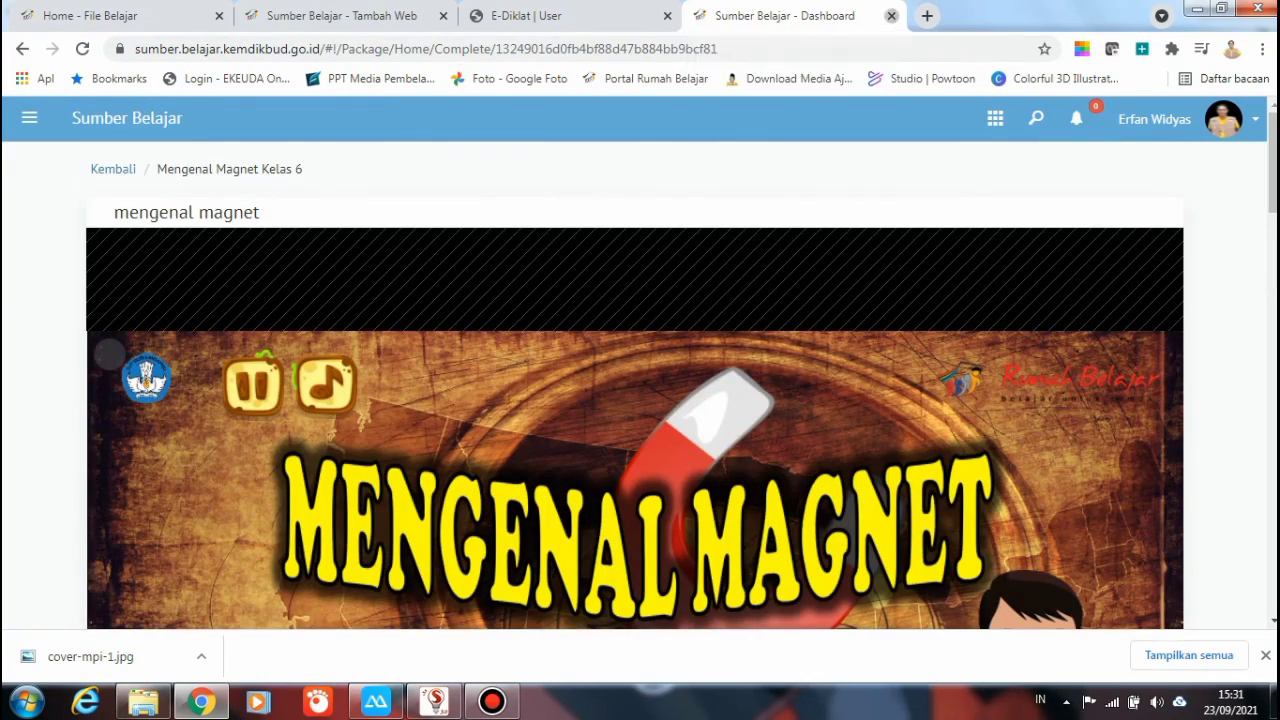
{"action": "left_click", "coordinate": [891, 15]}
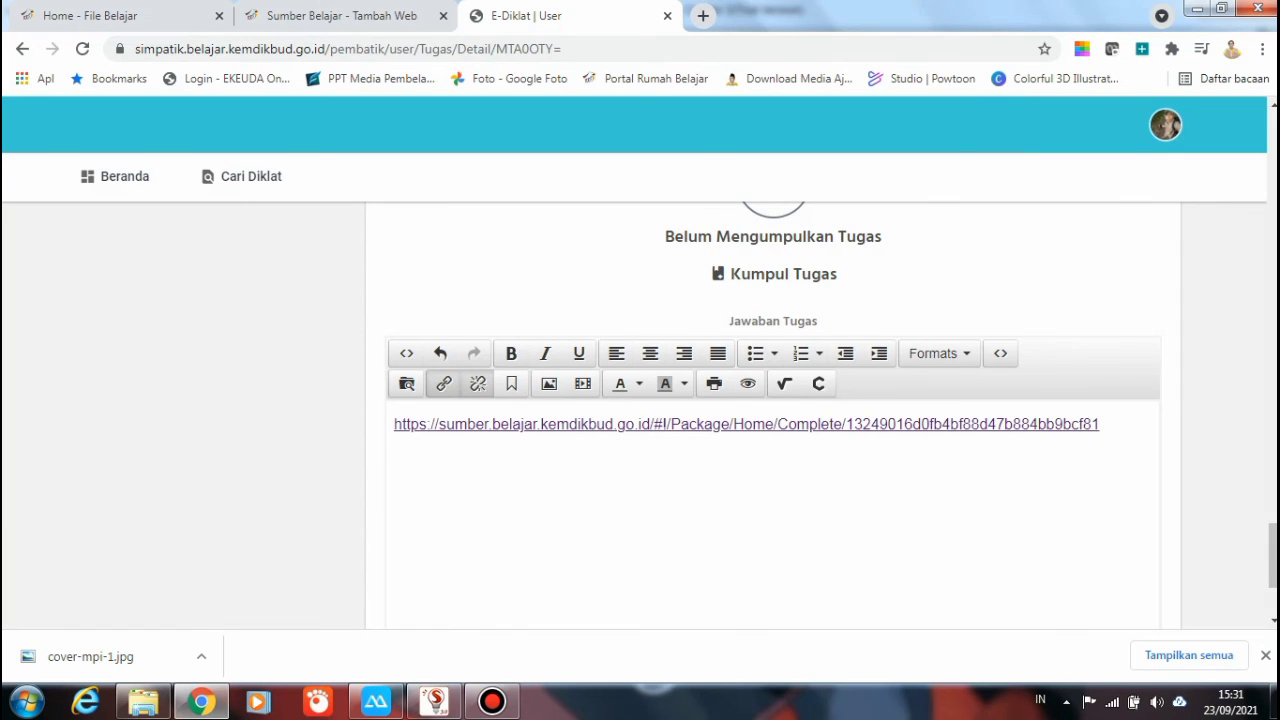
Save the Pembatik Level 3 task answer and acknowledge the Berhasil confirmation
{"action": "scroll", "coordinate": [773, 420], "scroll_direction": "down", "scroll_amount": 2}
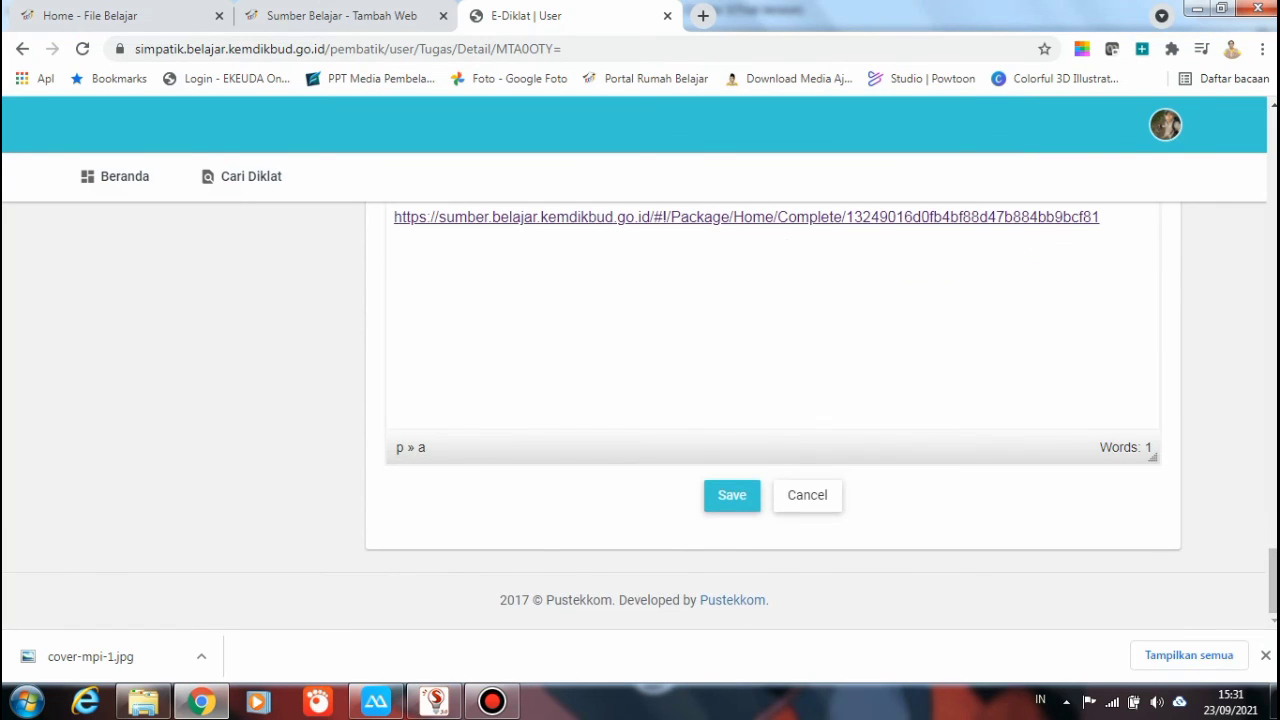
{"action": "left_click", "coordinate": [732, 495]}
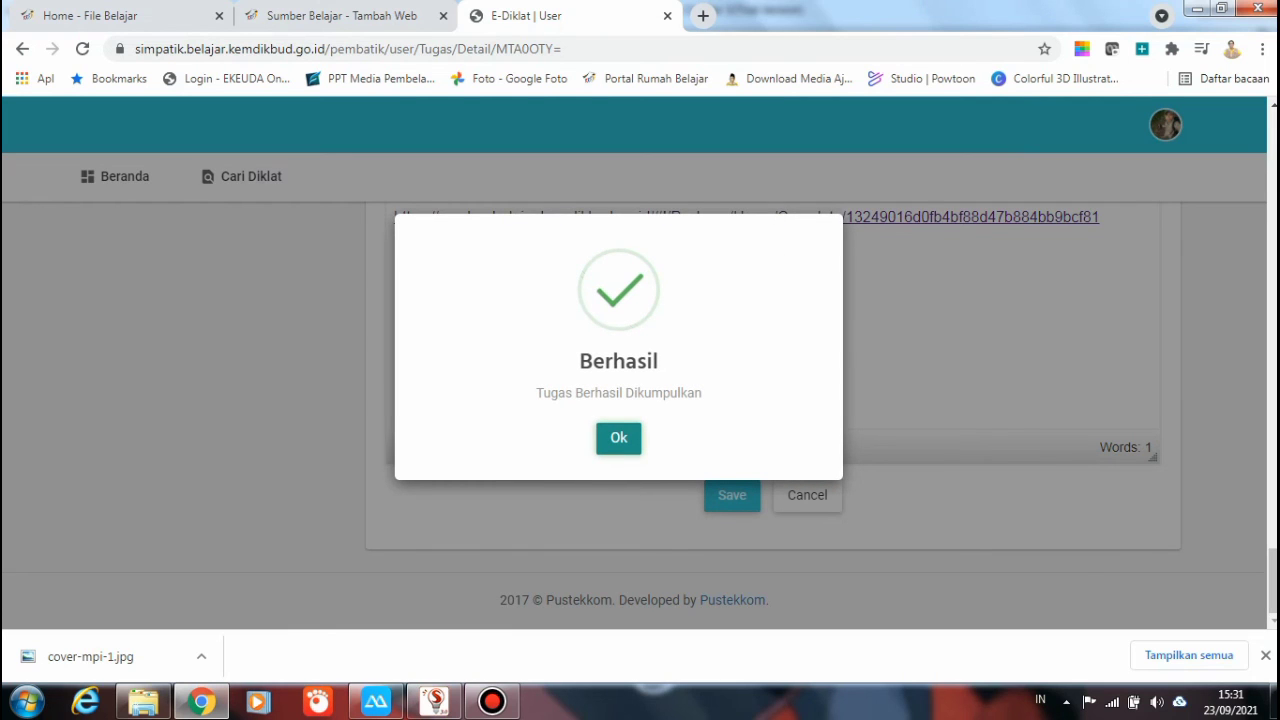
{"action": "left_click", "coordinate": [618, 438]}
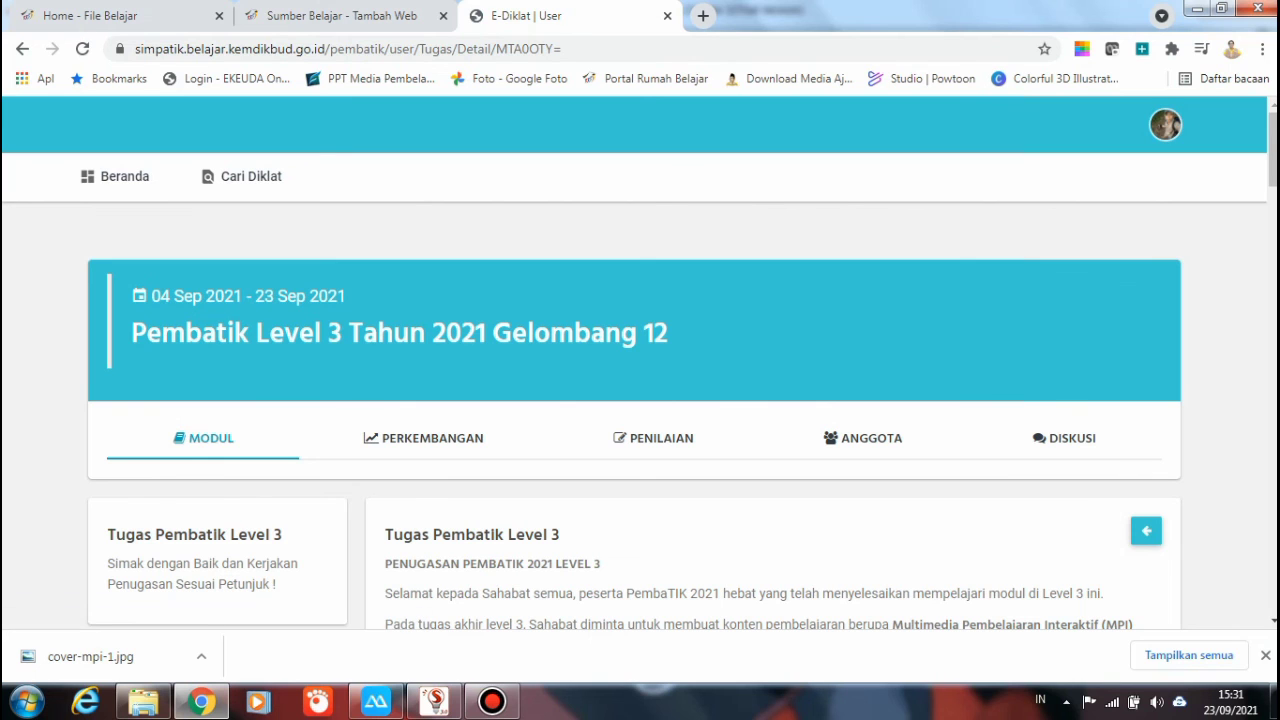
Check that the Tugas Pembatik Level 3 card lists the submitted sumber.belajar link, then bring up Bandicam
{"action": "scroll", "coordinate": [640, 400], "scroll_direction": "down", "scroll_amount": 10}
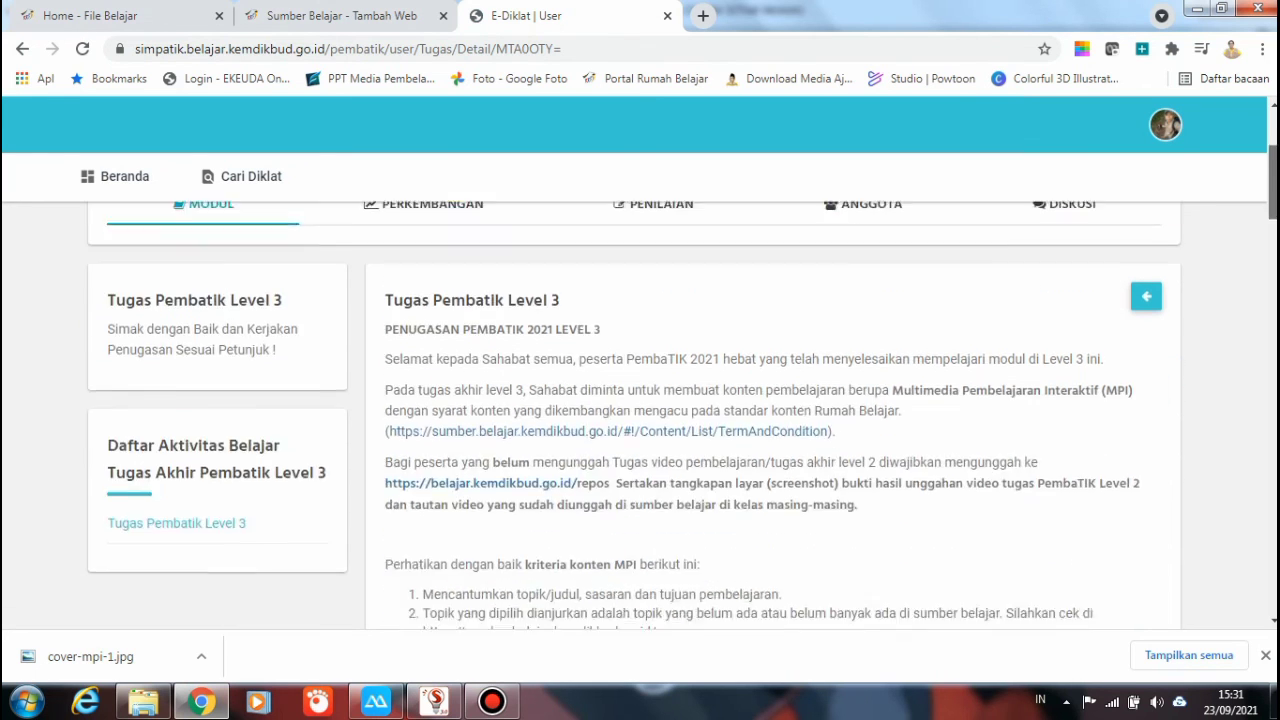
{"action": "scroll", "coordinate": [640, 400], "scroll_direction": "down", "scroll_amount": 10}
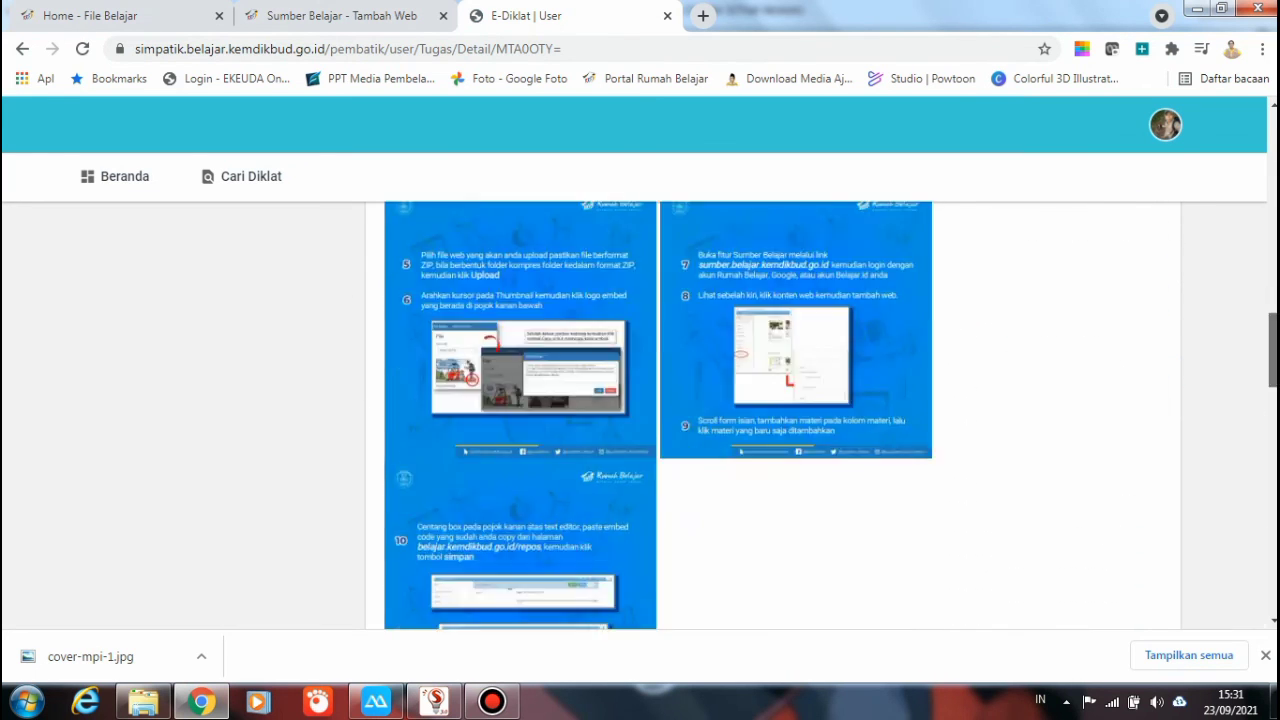
{"action": "scroll", "coordinate": [640, 400], "scroll_direction": "down", "scroll_amount": 5}
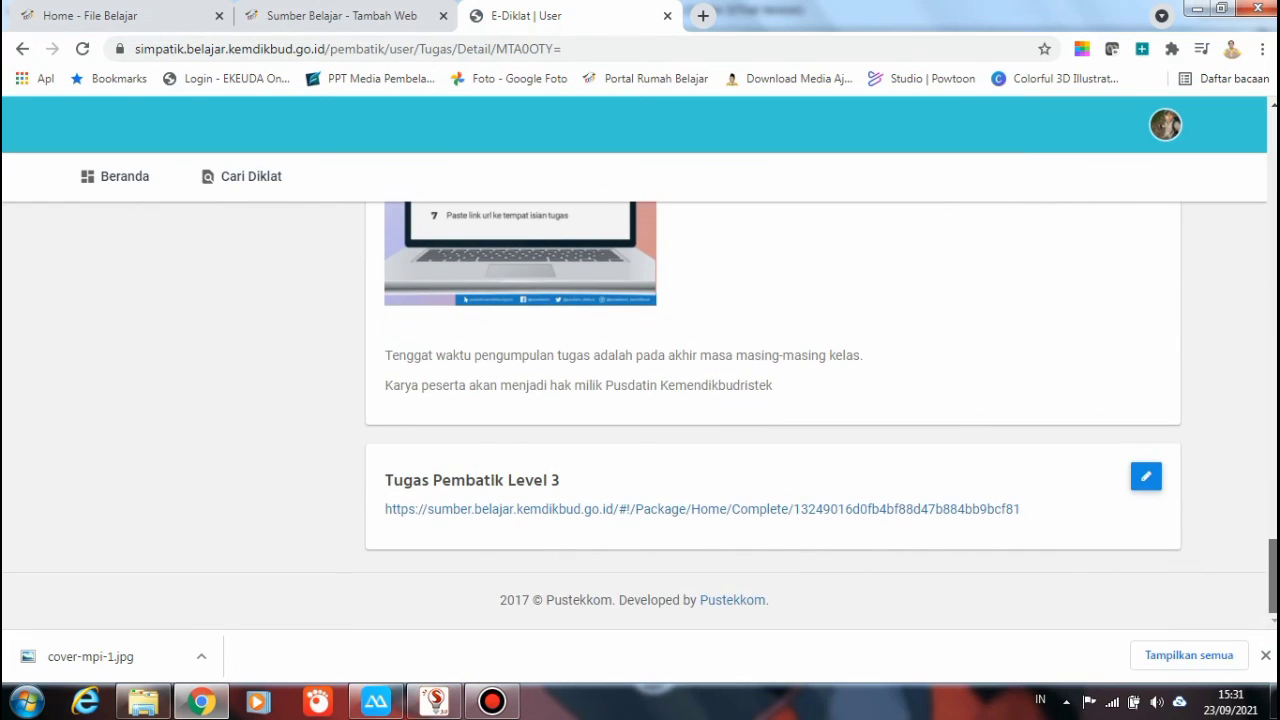
{"action": "scroll", "coordinate": [640, 414], "scroll_direction": "up", "scroll_amount": 1}
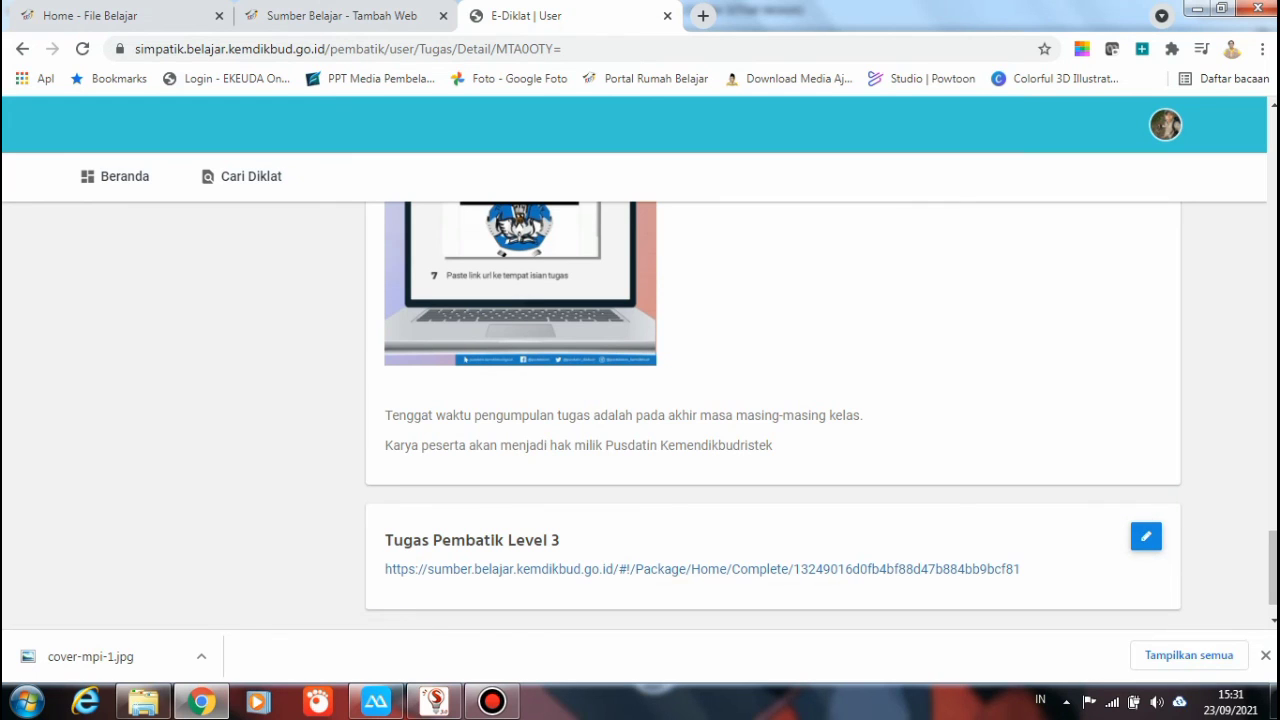
{"action": "left_click", "coordinate": [492, 701]}
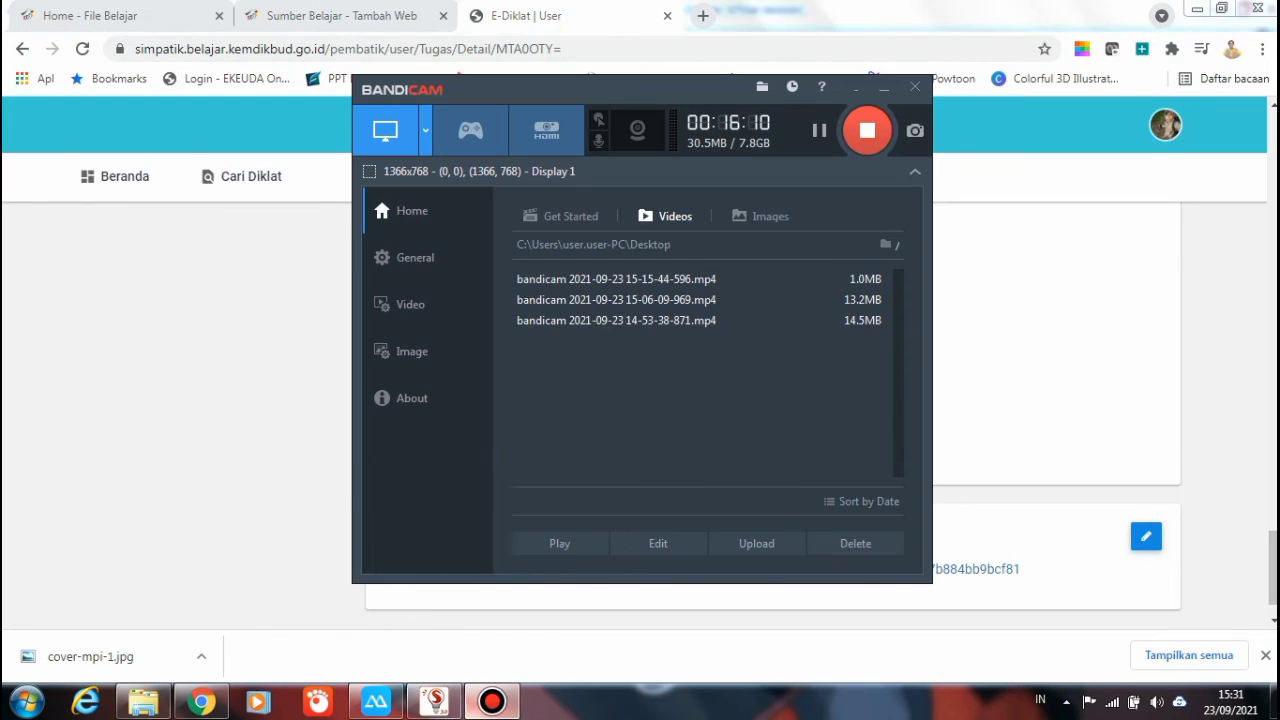